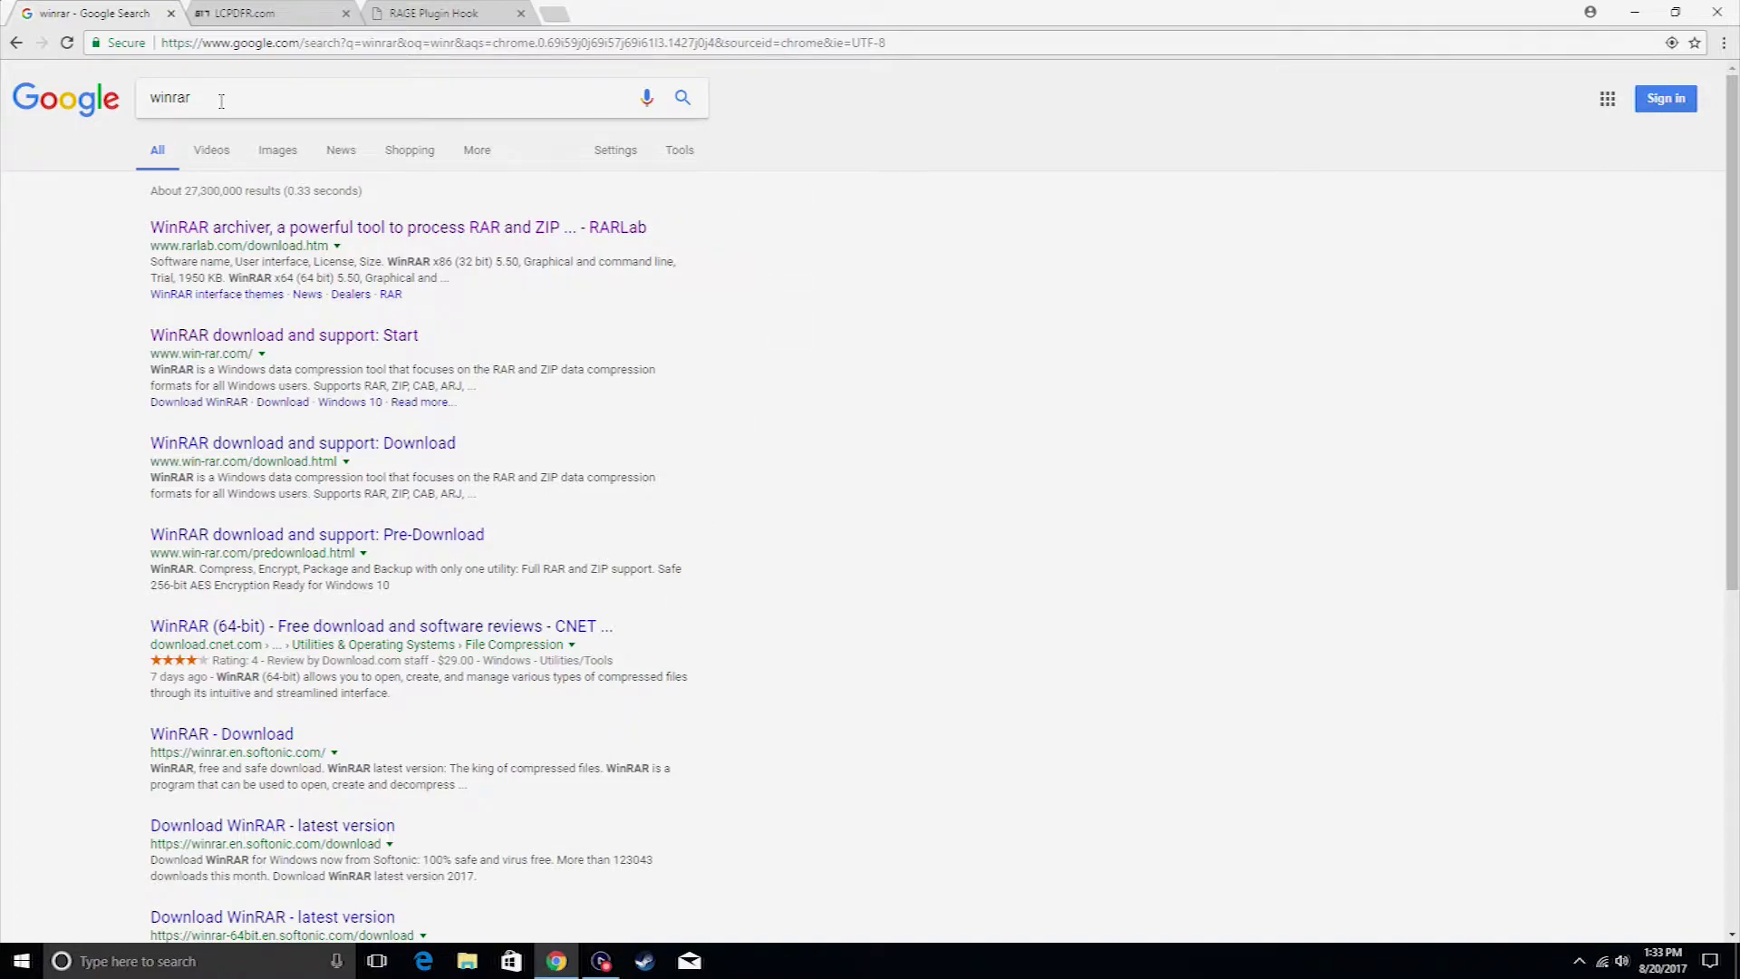
Step: Return to the 'winrar' search and dismiss the search suggestions list
left_click(145, 97)
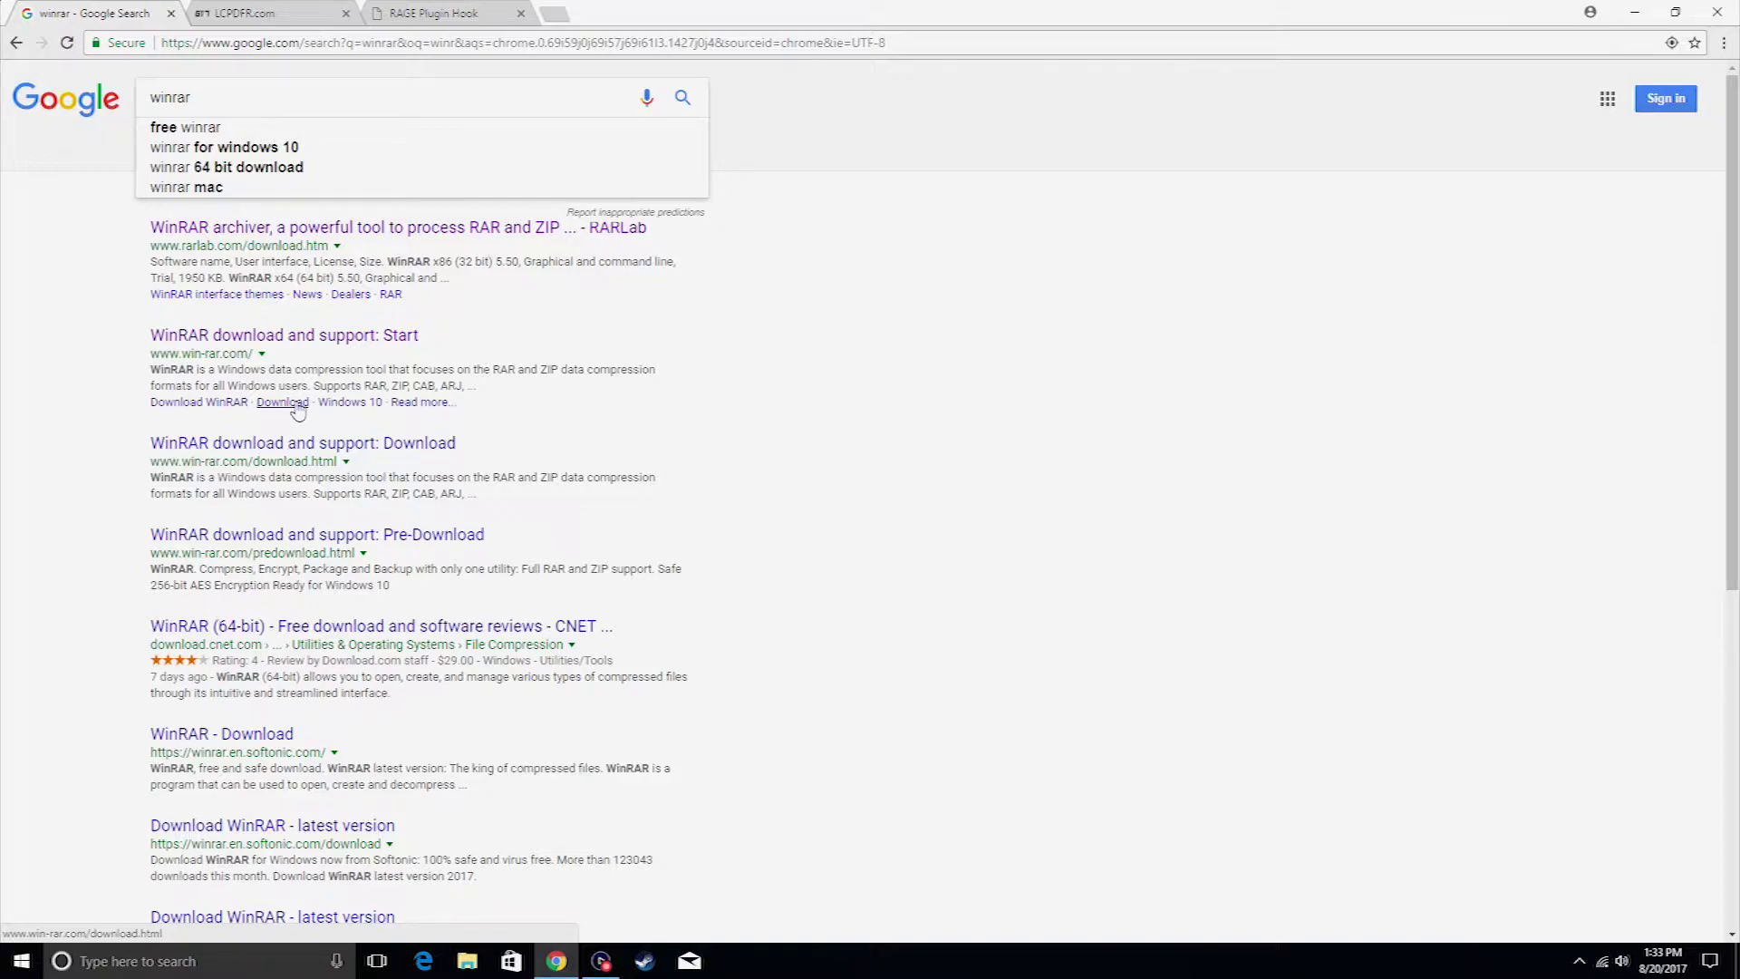
left_click(1052, 384)
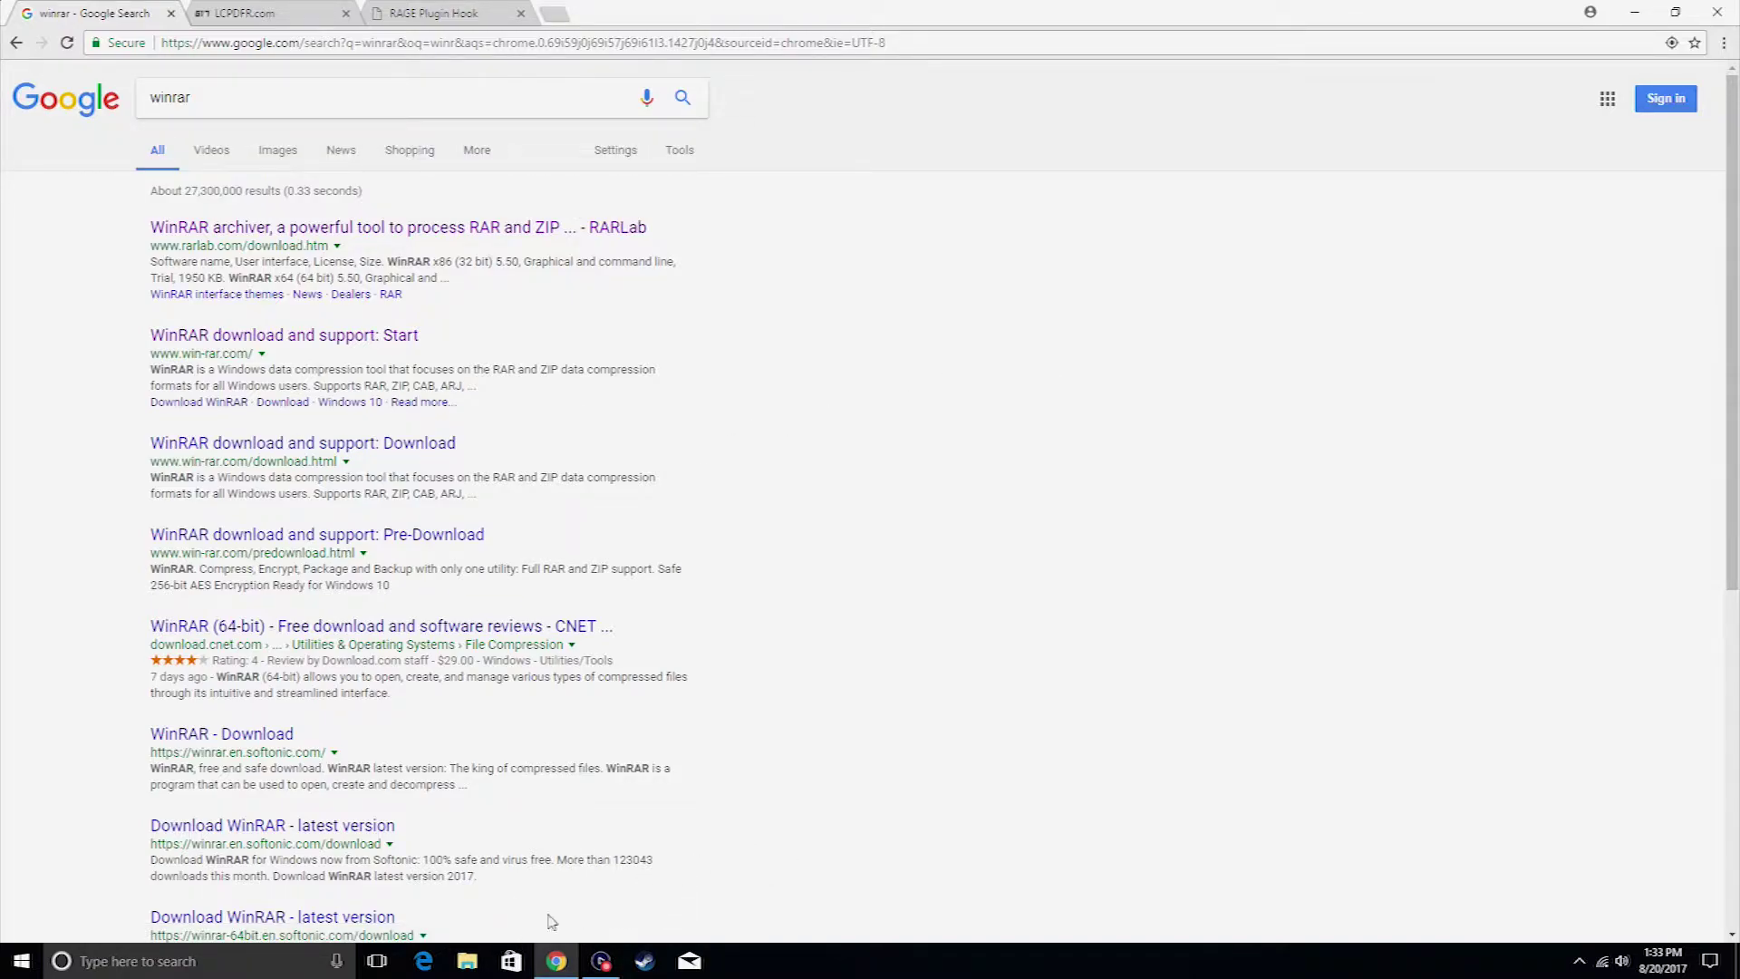
Step: Open Downloads via This PC in File Explorer and select the winrar-x64-540 installer
left_click(467, 961)
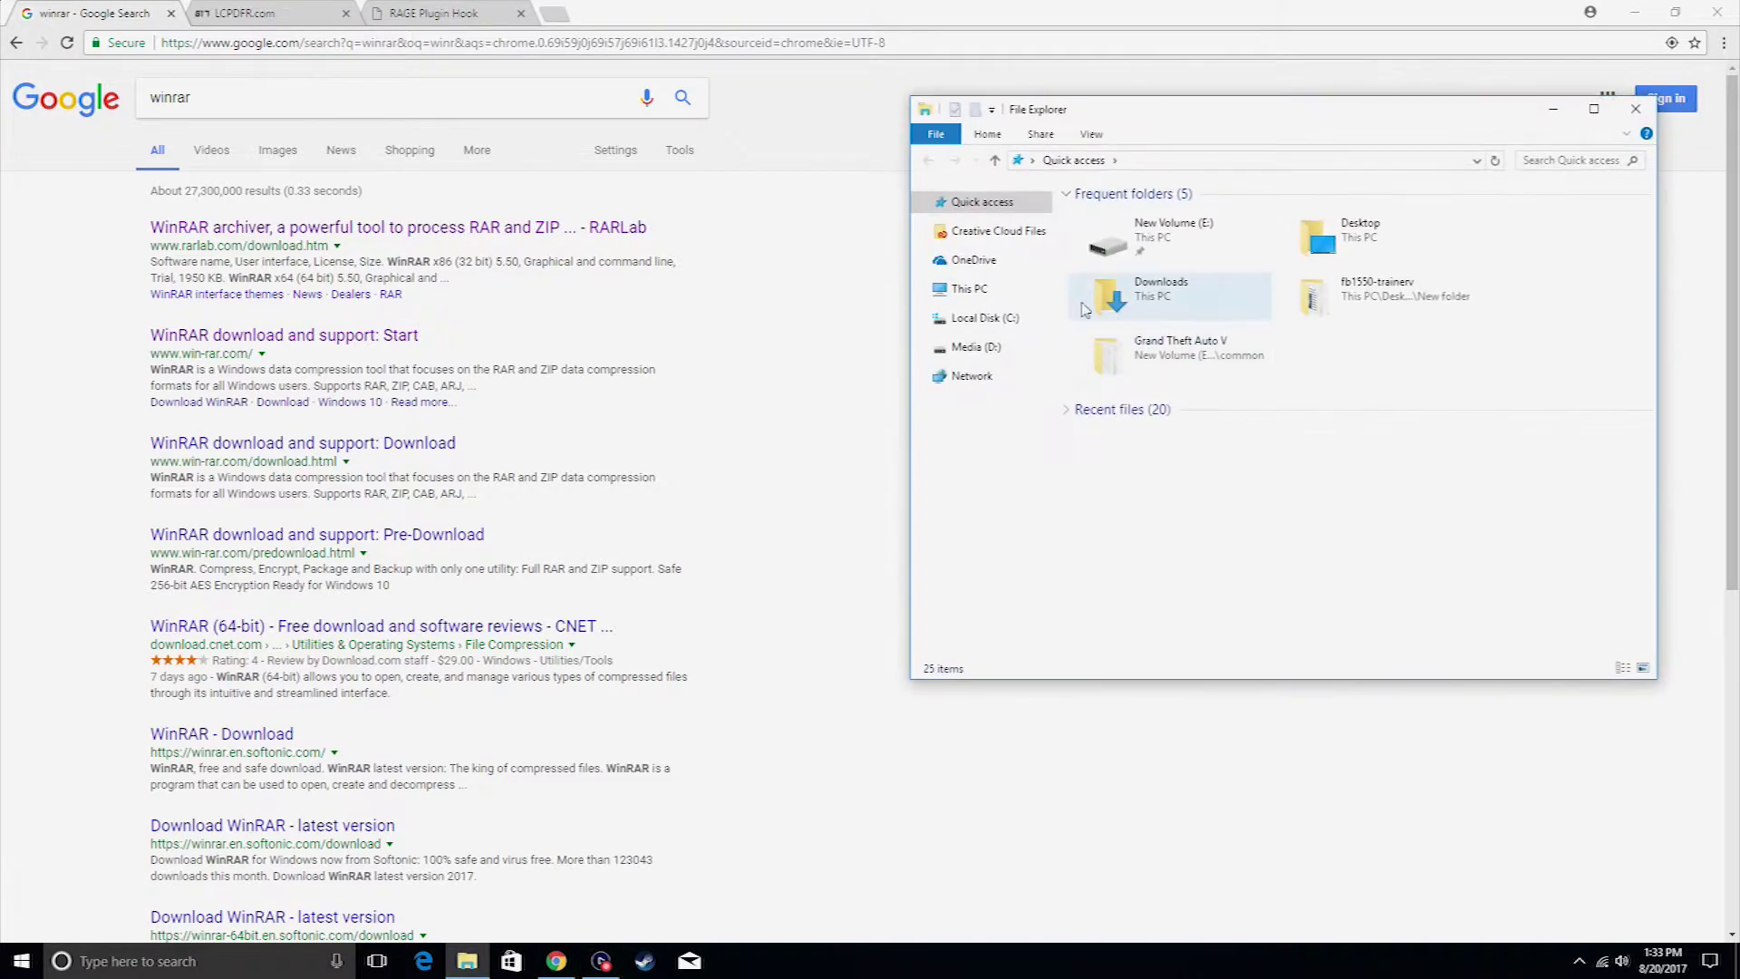
left_click(986, 297)
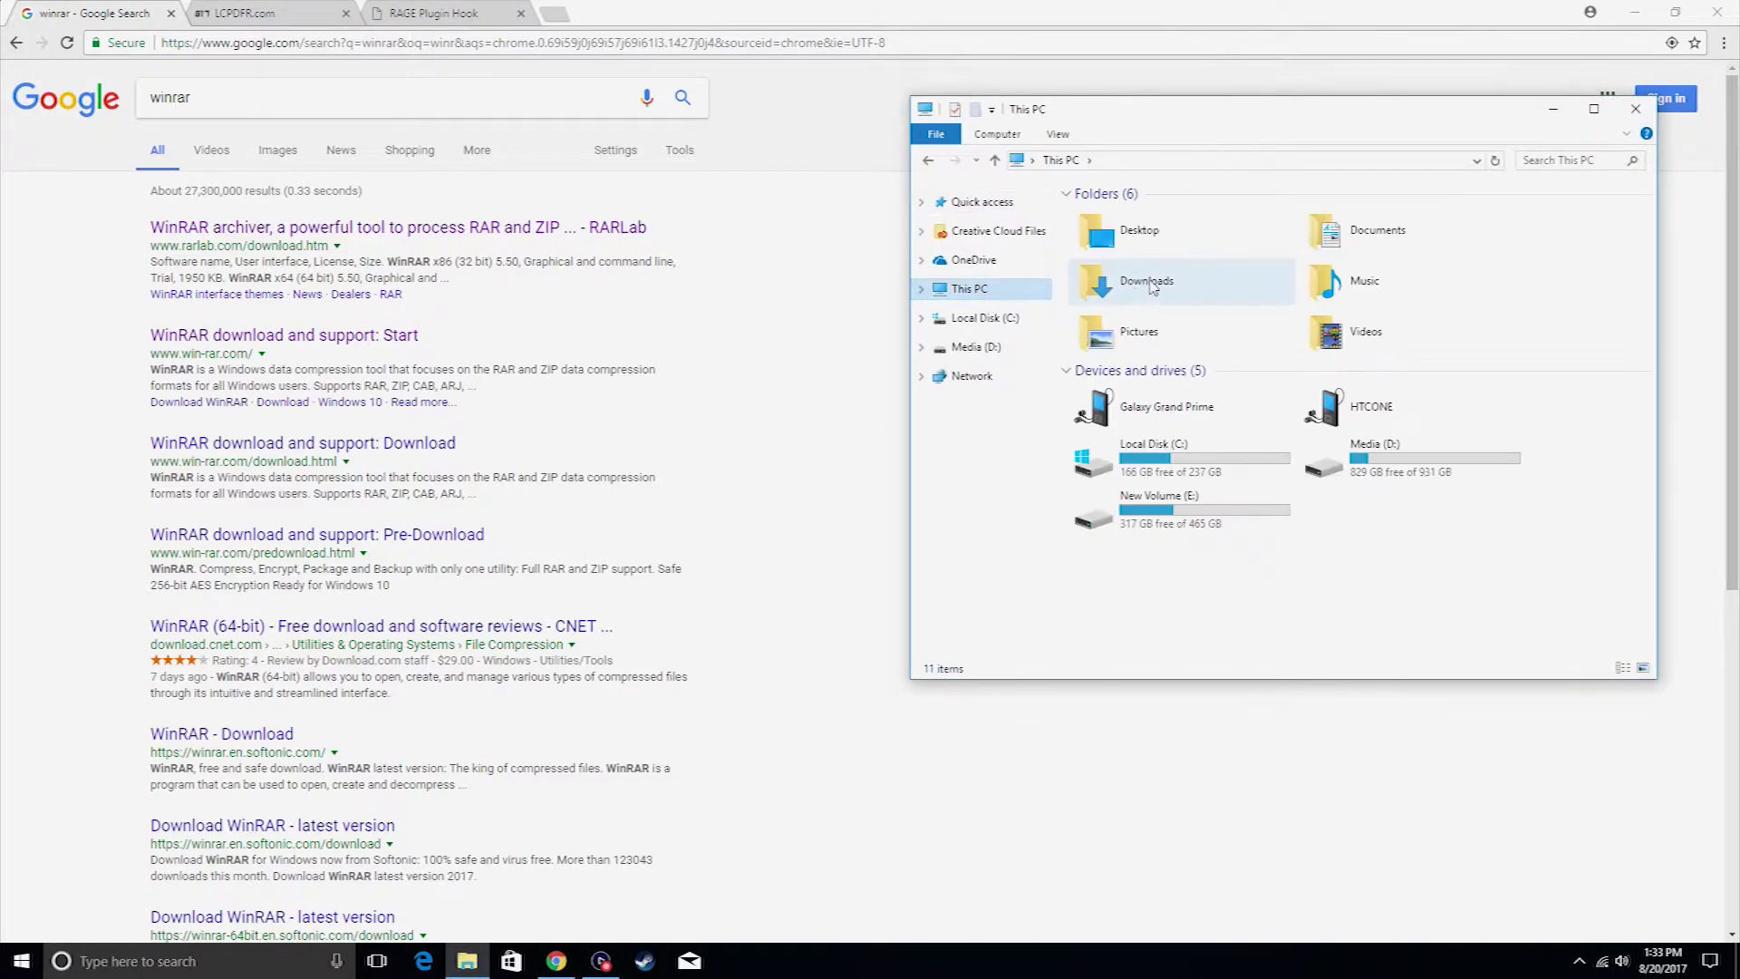
double_click(1149, 283)
left_click(1137, 463)
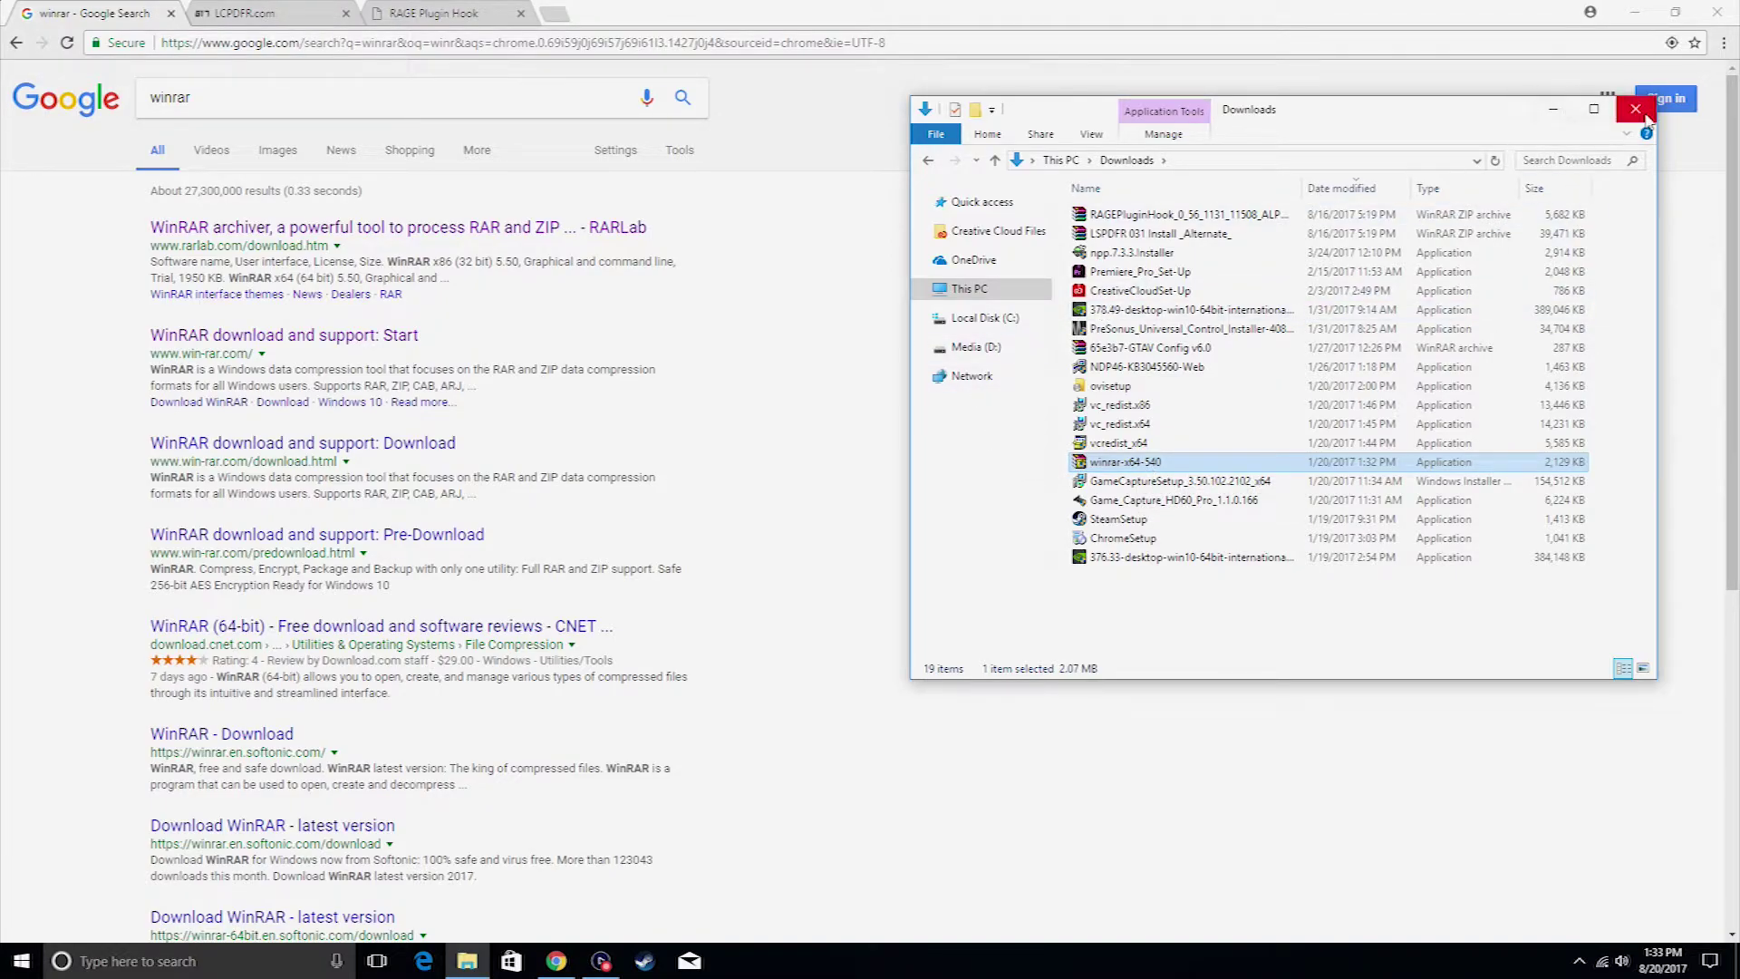
Step: Close the Downloads window and go to LCPDFR.com's Mods > LSPDFR page
left_click(1636, 109)
left_click(272, 14)
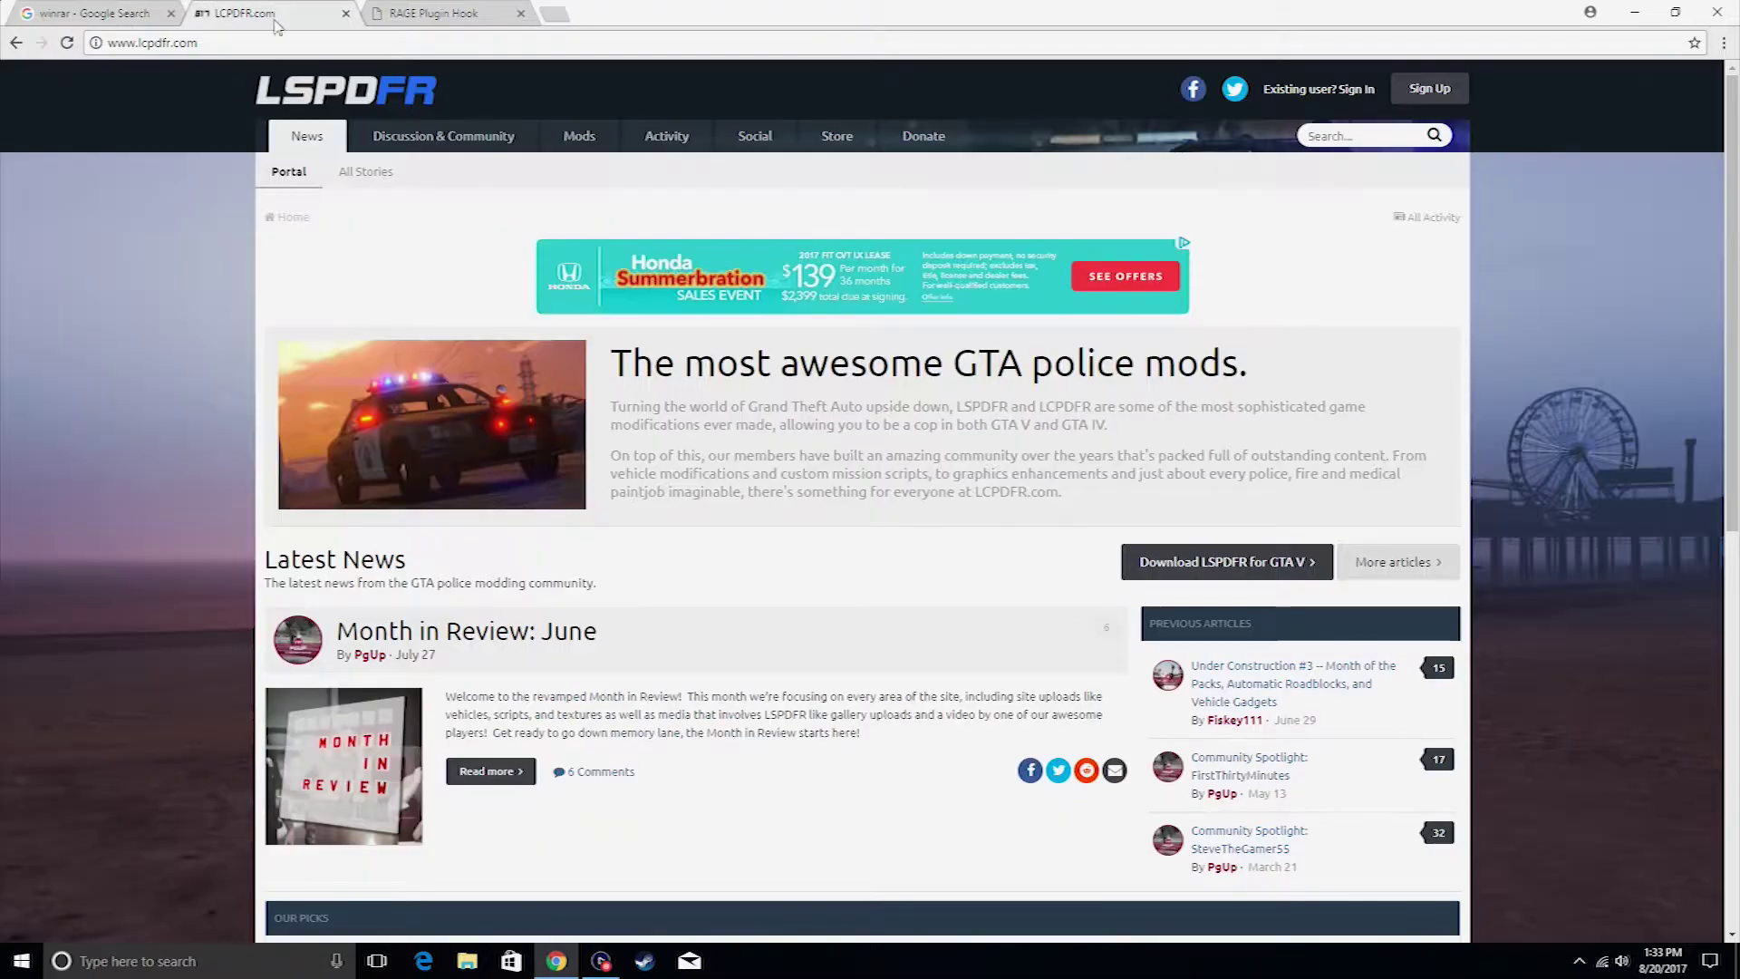
left_click(142, 46)
left_click(577, 138)
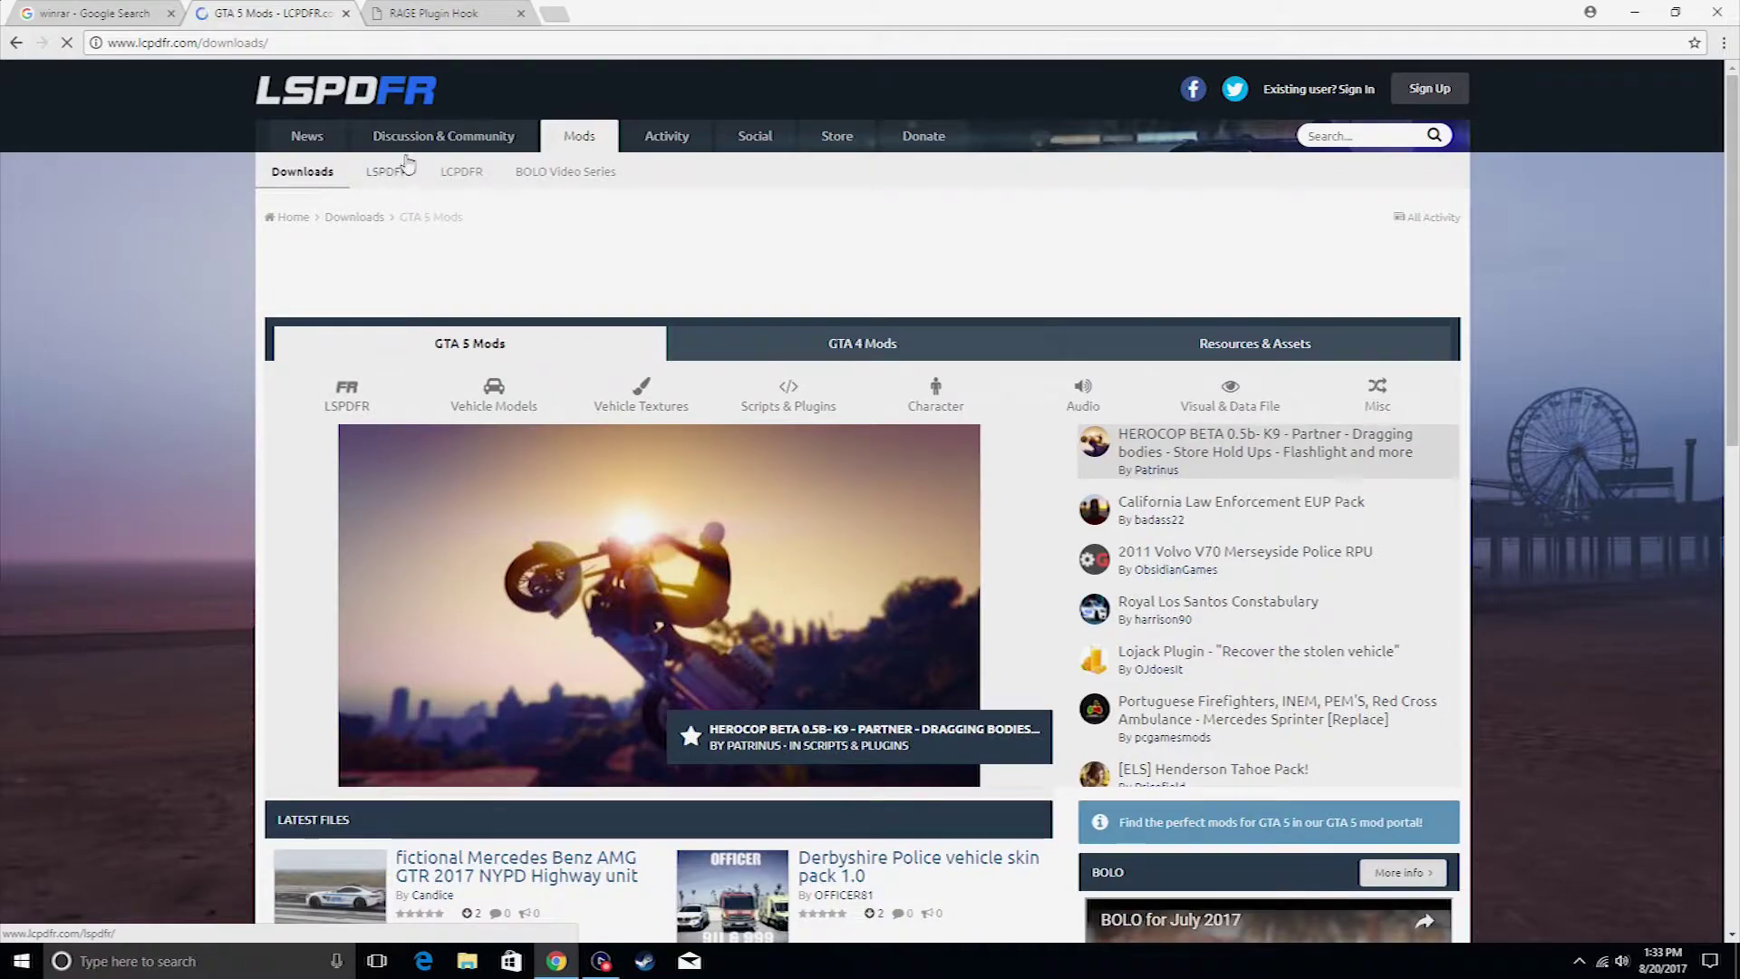
left_click(408, 170)
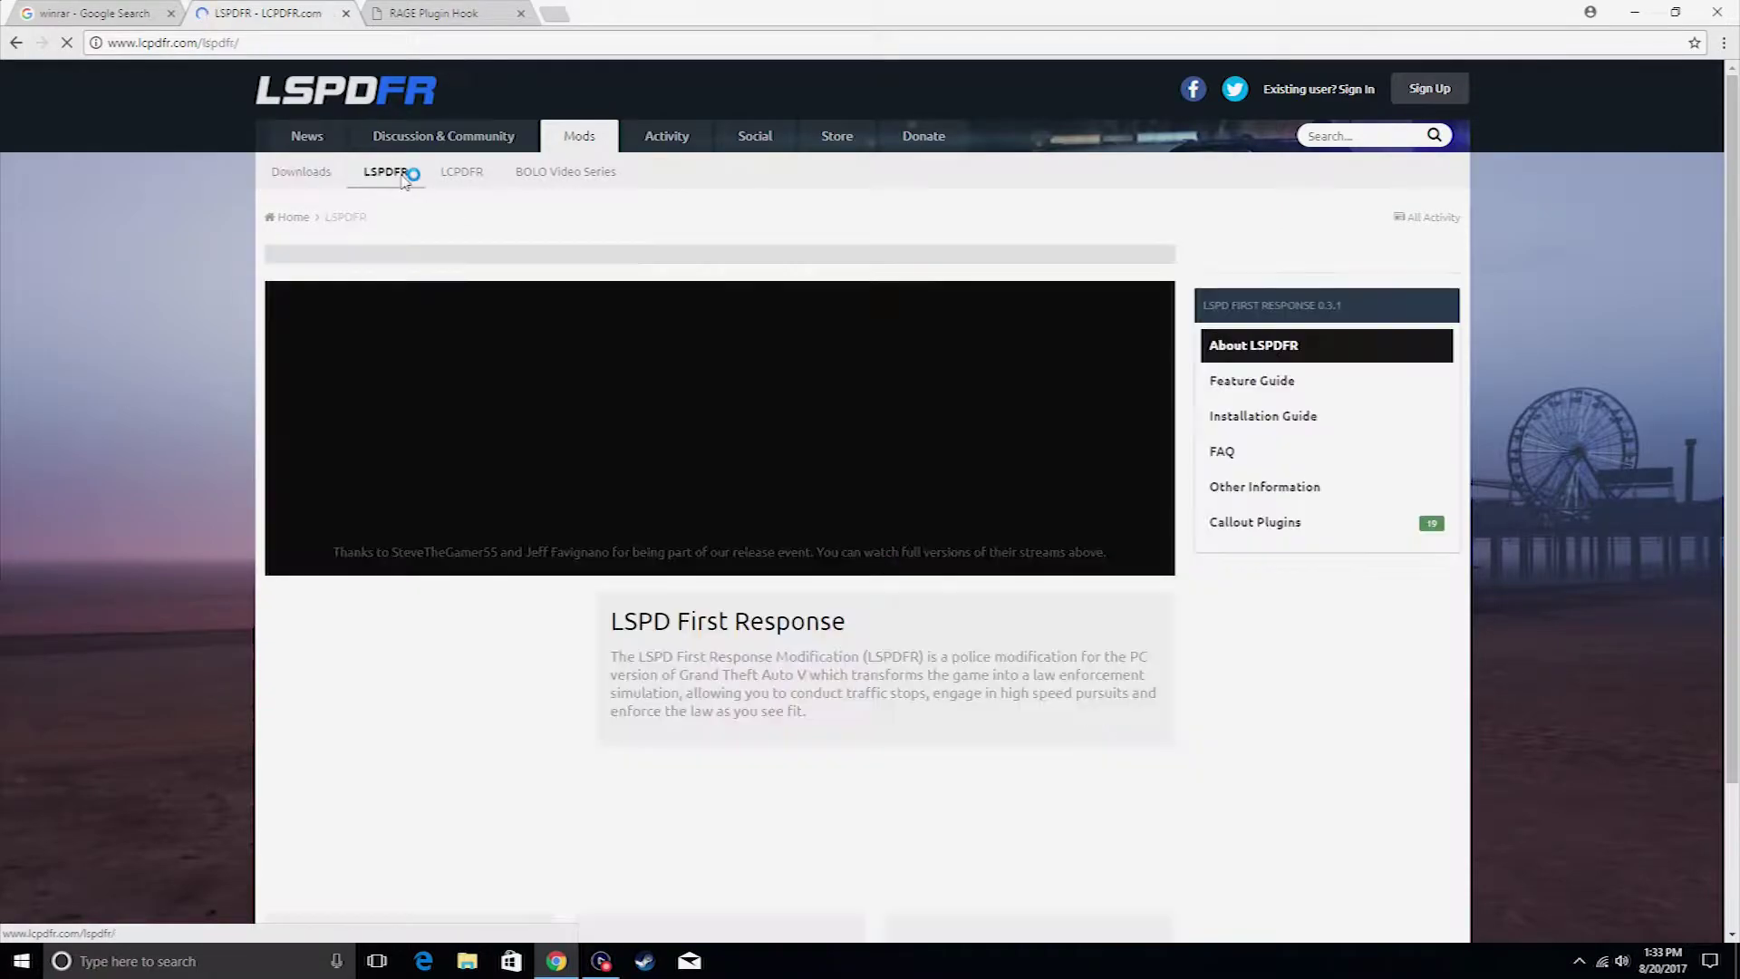
scroll(725, 417, "down", 7)
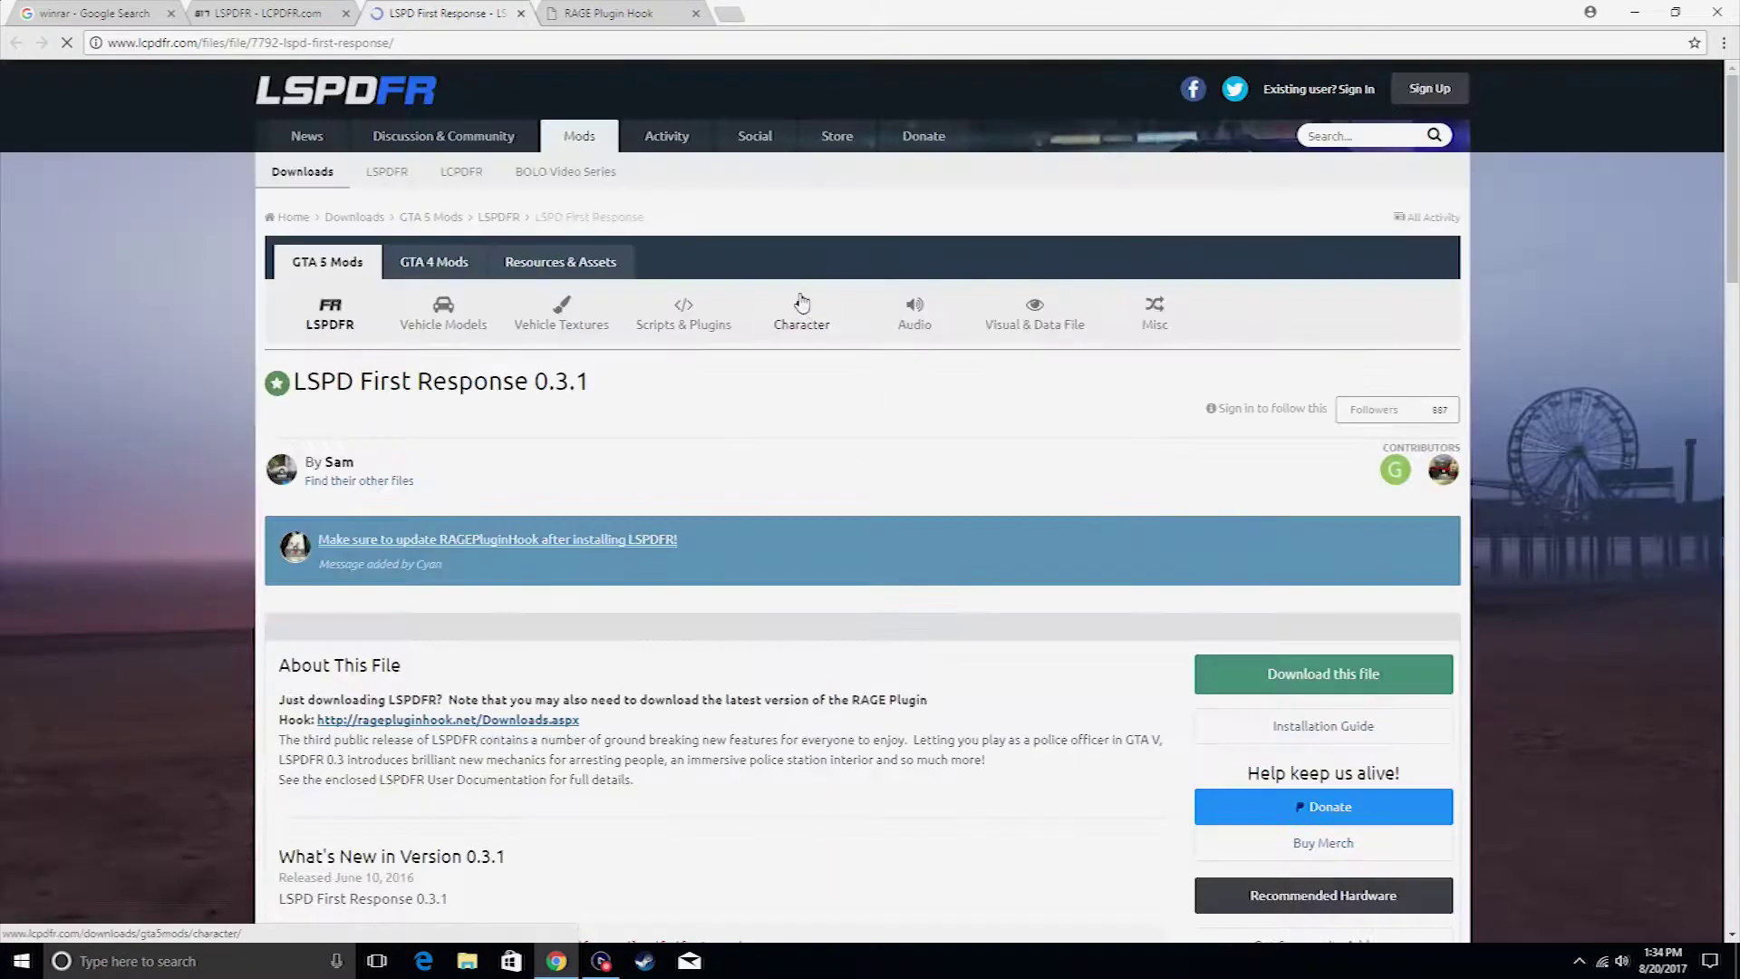
scroll(671, 345, "down", 4)
scroll(1164, 434, "down", 5)
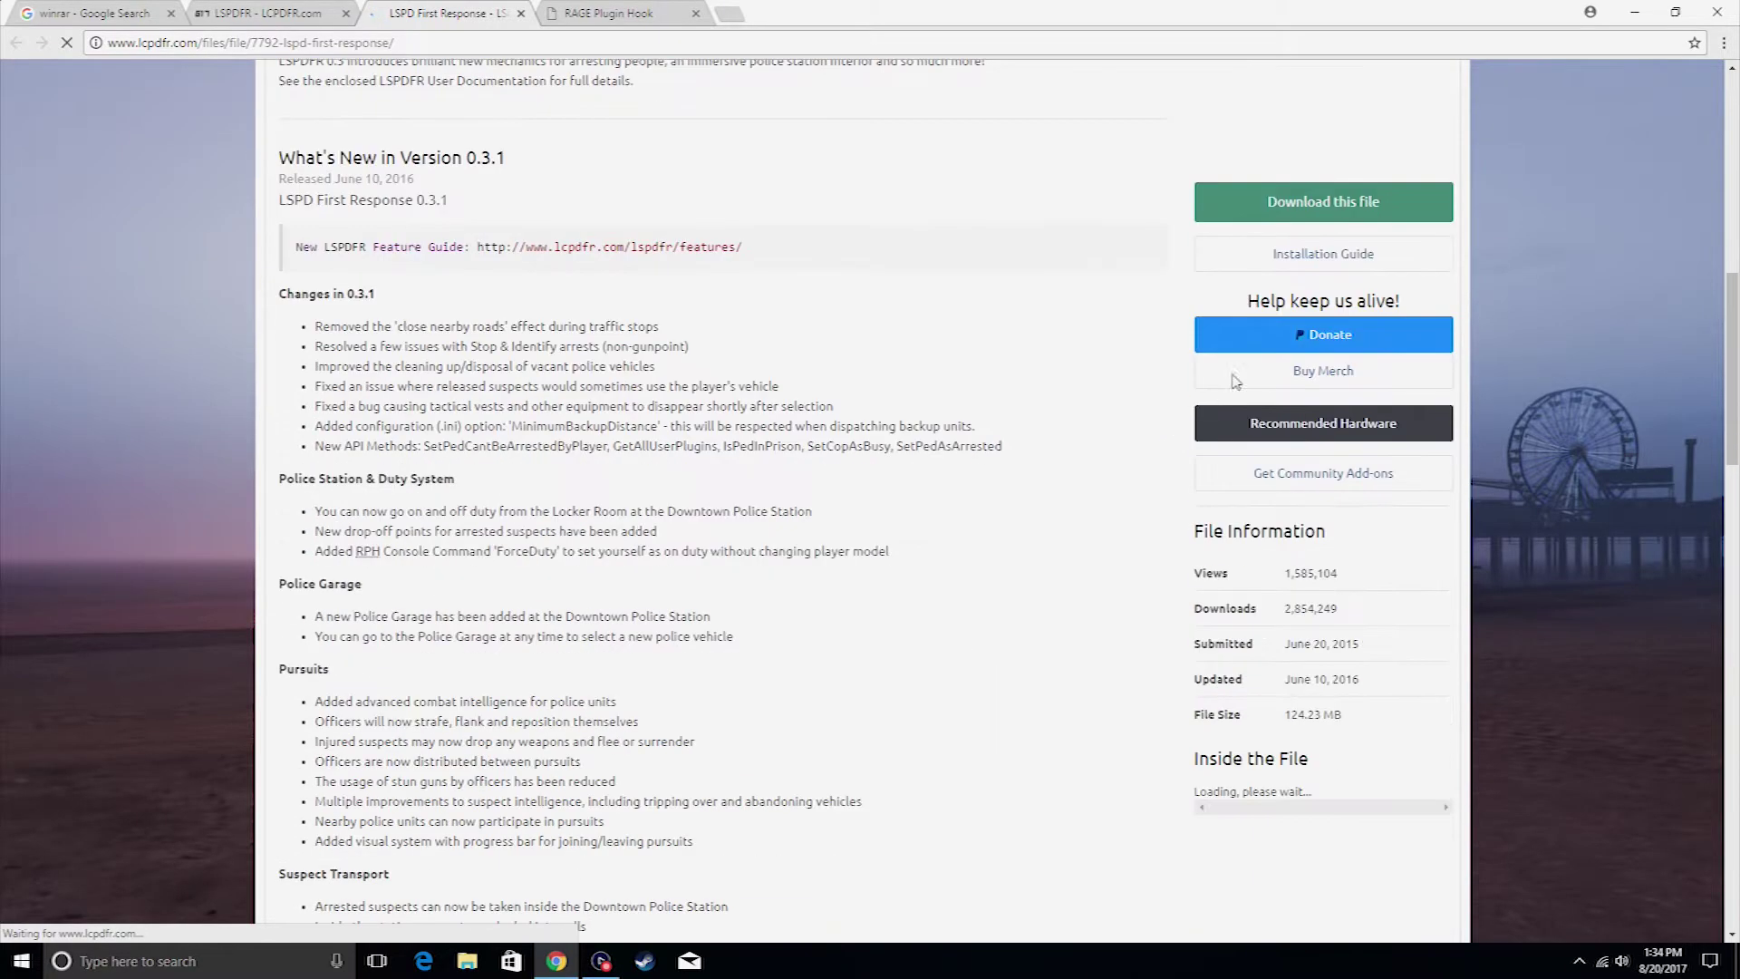
Step: Download LSPD First Response 0.3.1, agree to terms, and highlight the Alternate file
left_click(1360, 208)
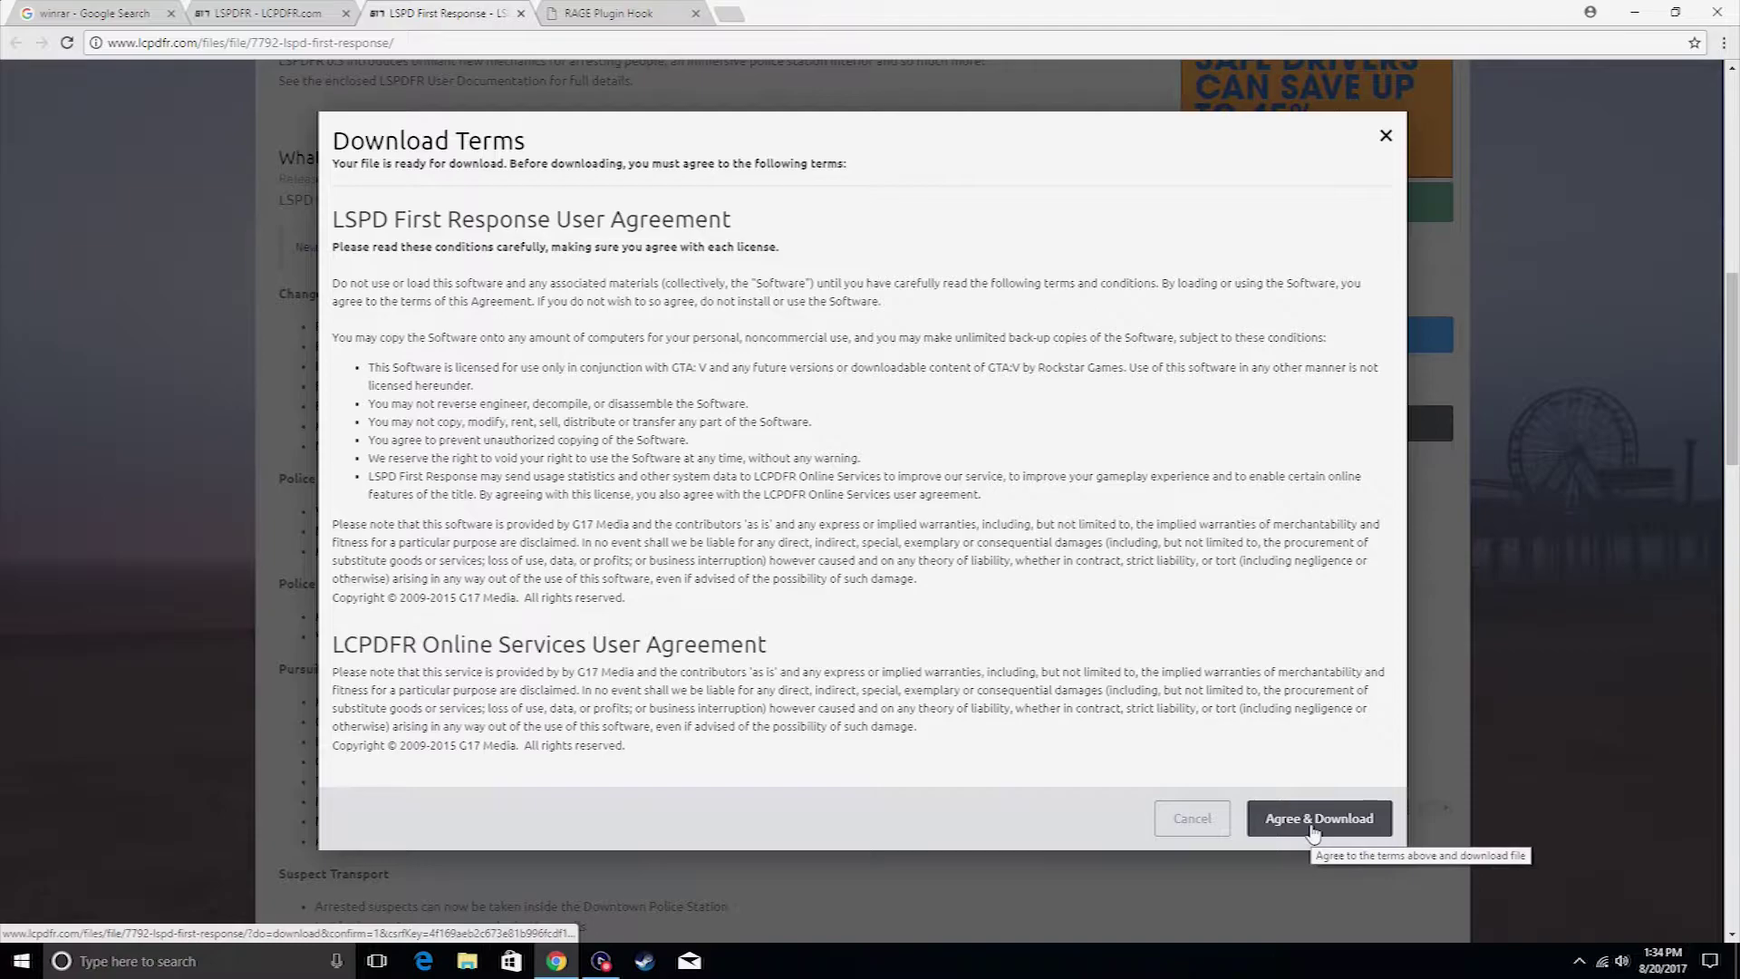
left_click(1316, 821)
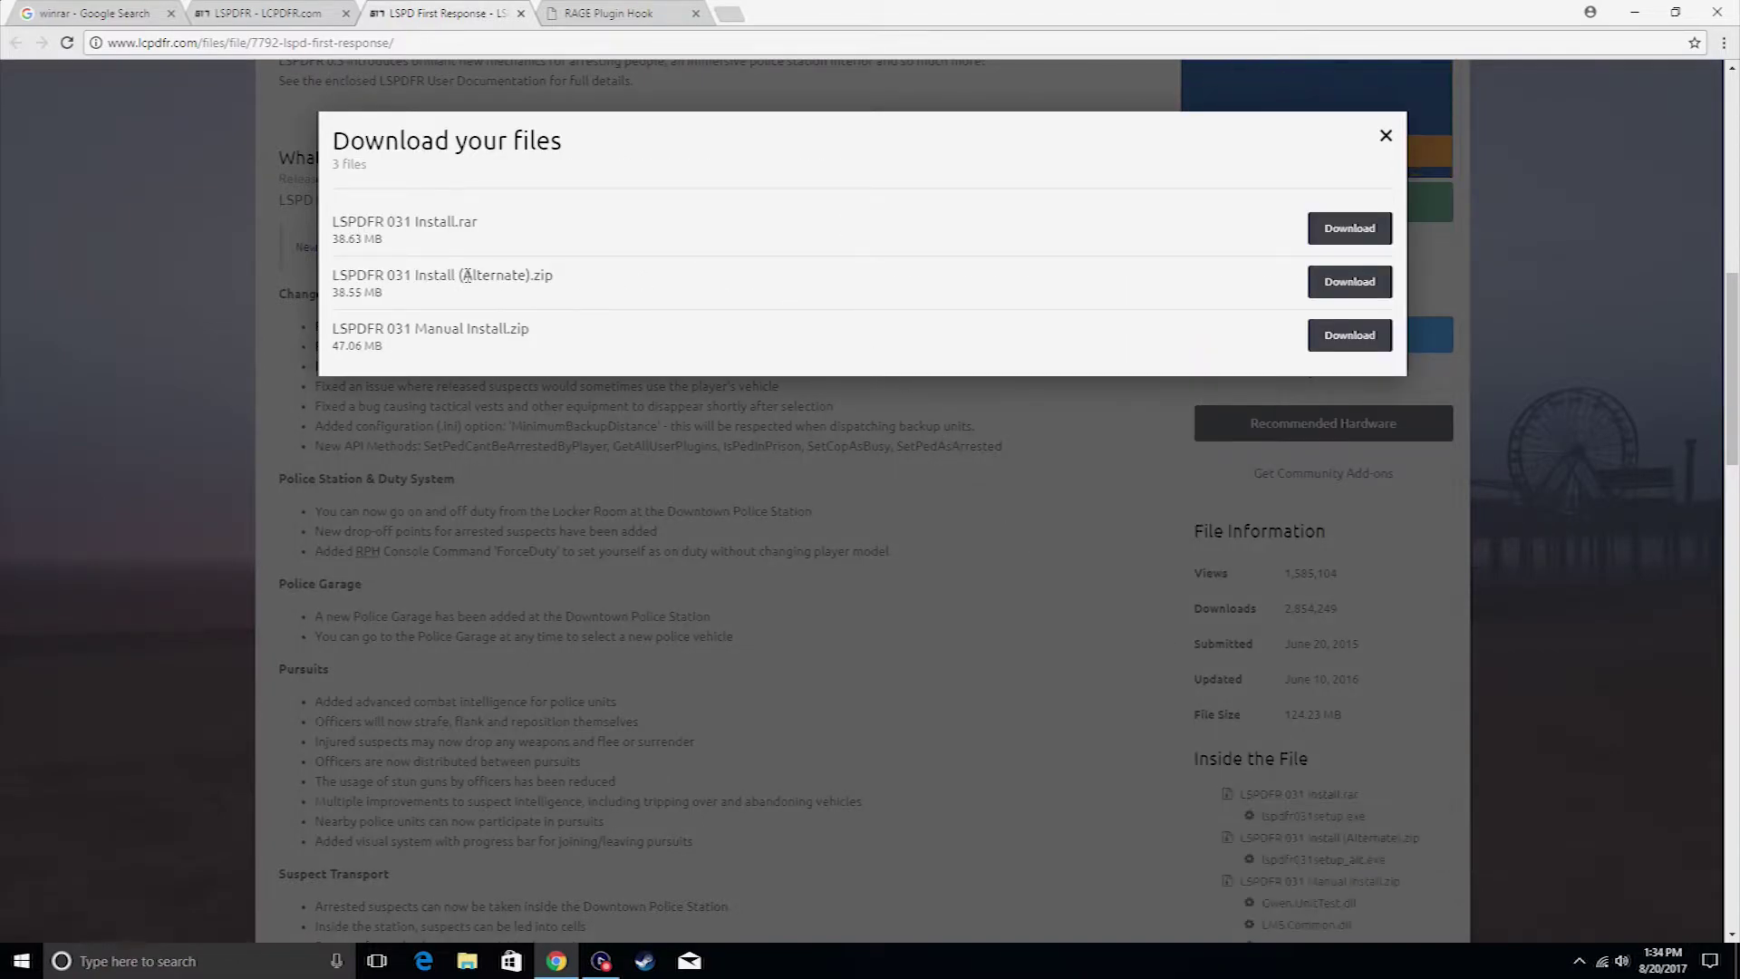
left_click_drag(462, 276, 513, 279)
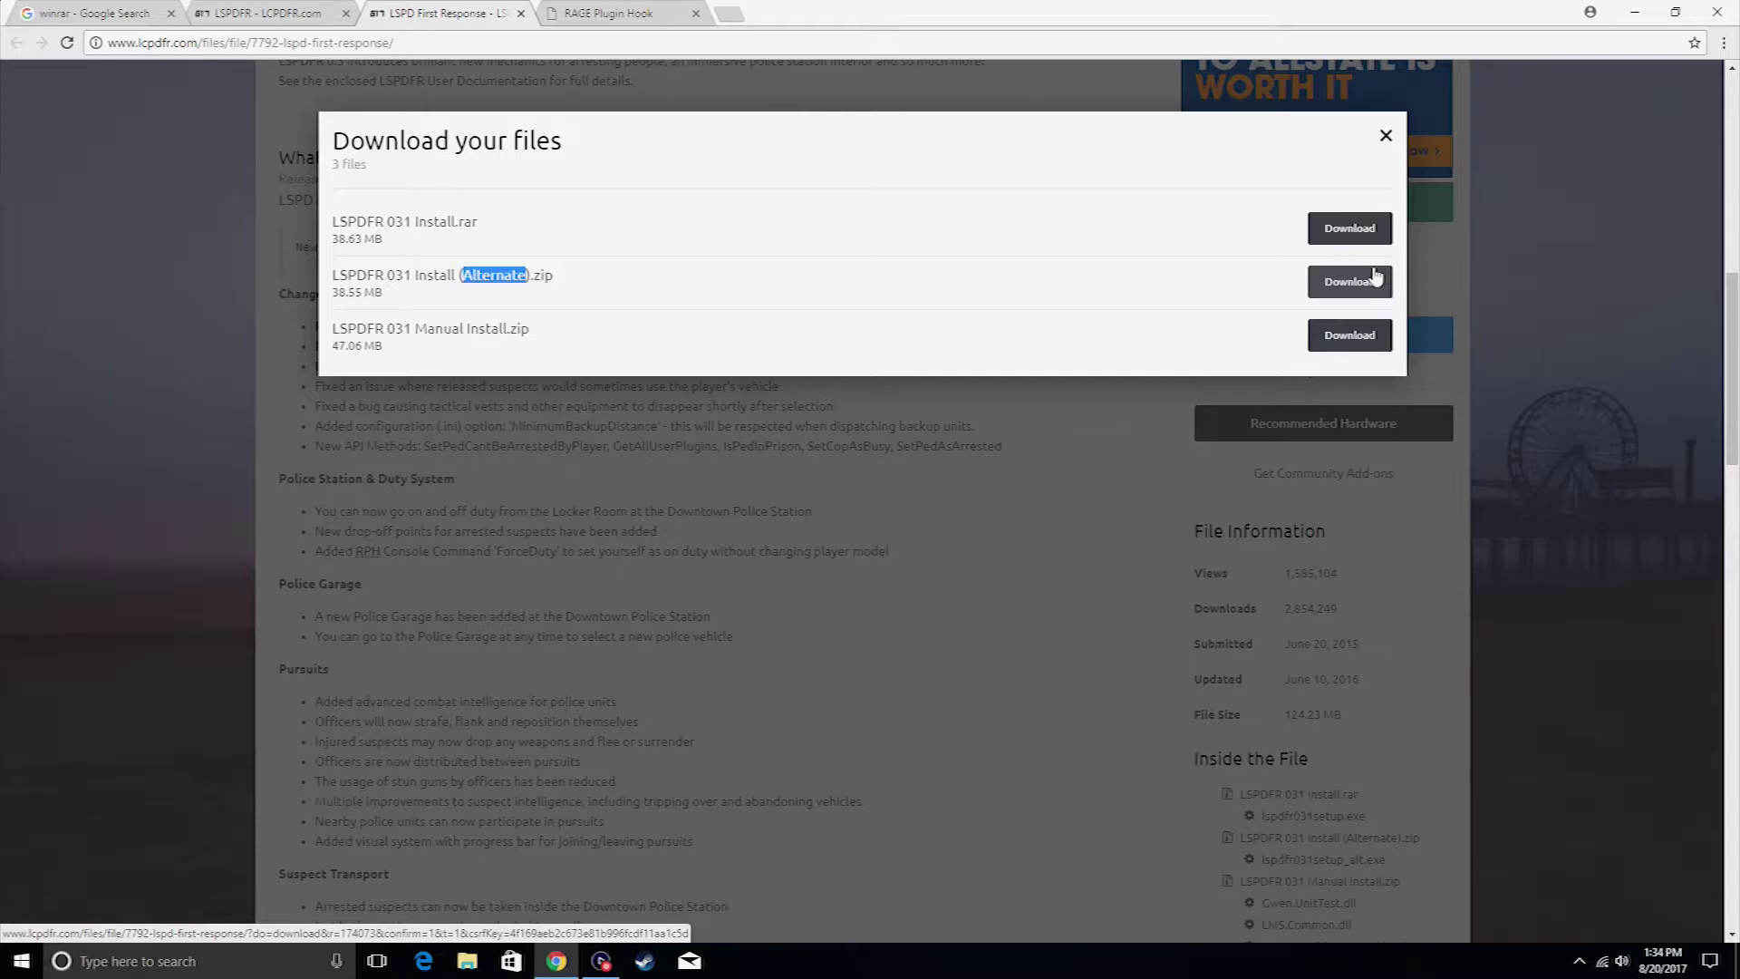
left_click(1384, 137)
Step: Show the RAGE Plugin Hook Downloads page, then minimize Chrome to the desktop
left_click(585, 9)
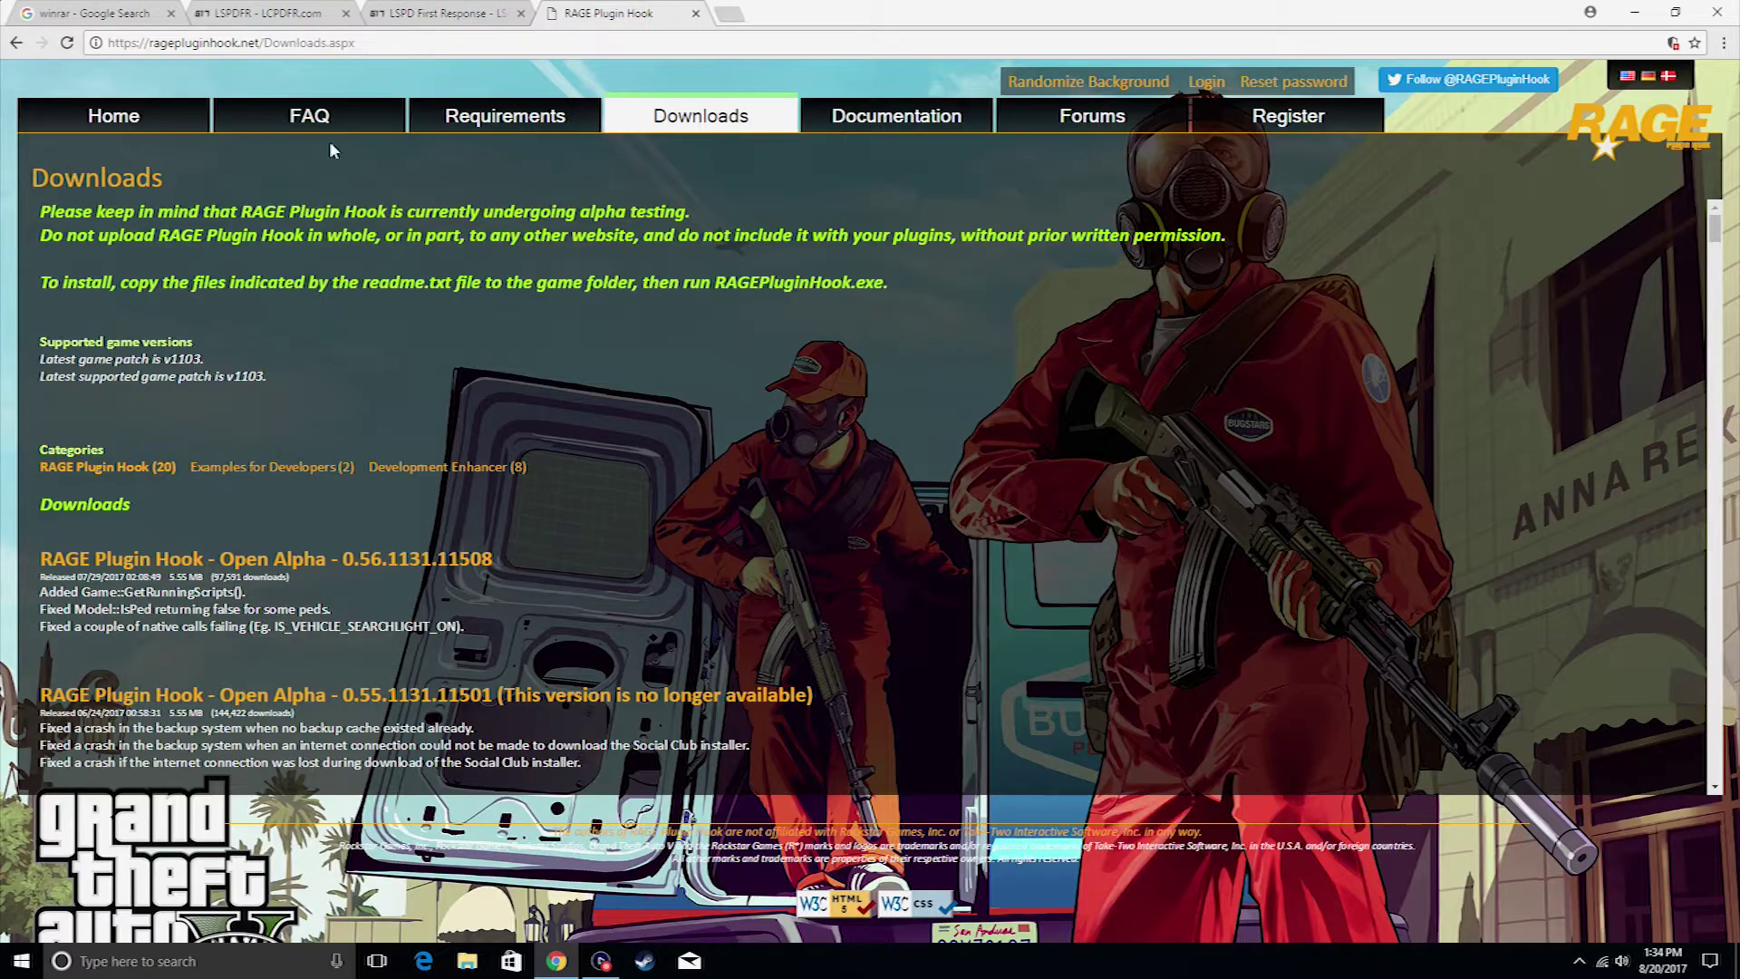
left_click(221, 46)
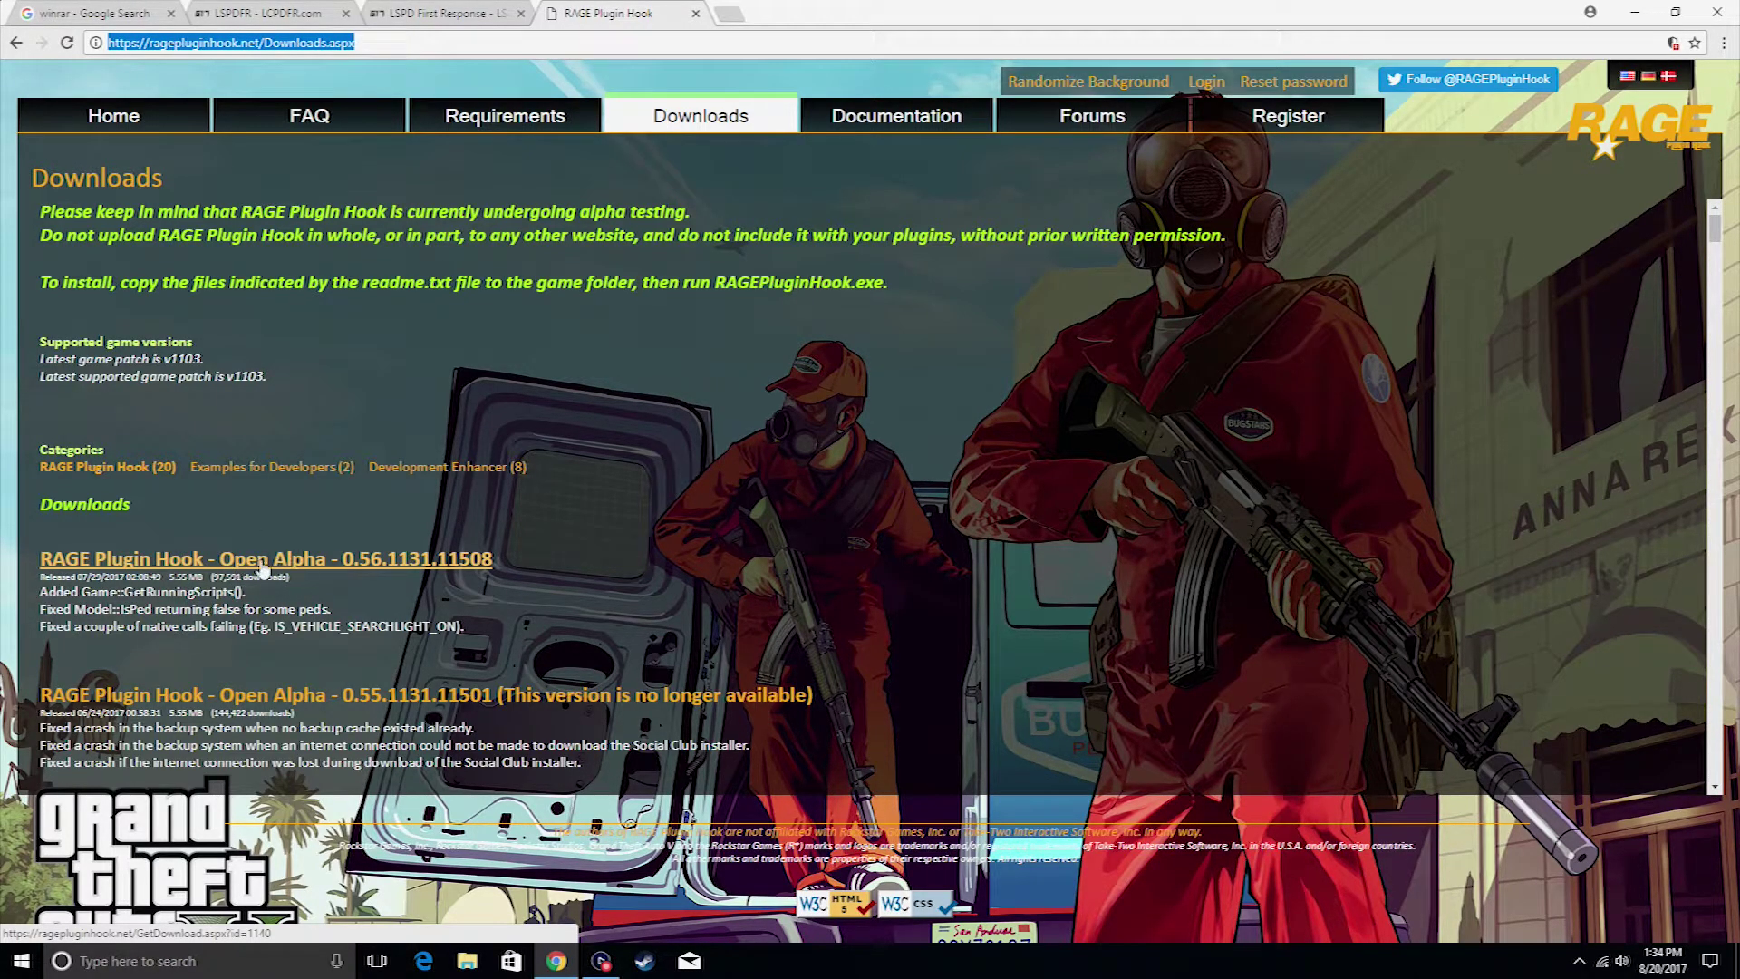
left_click(1635, 12)
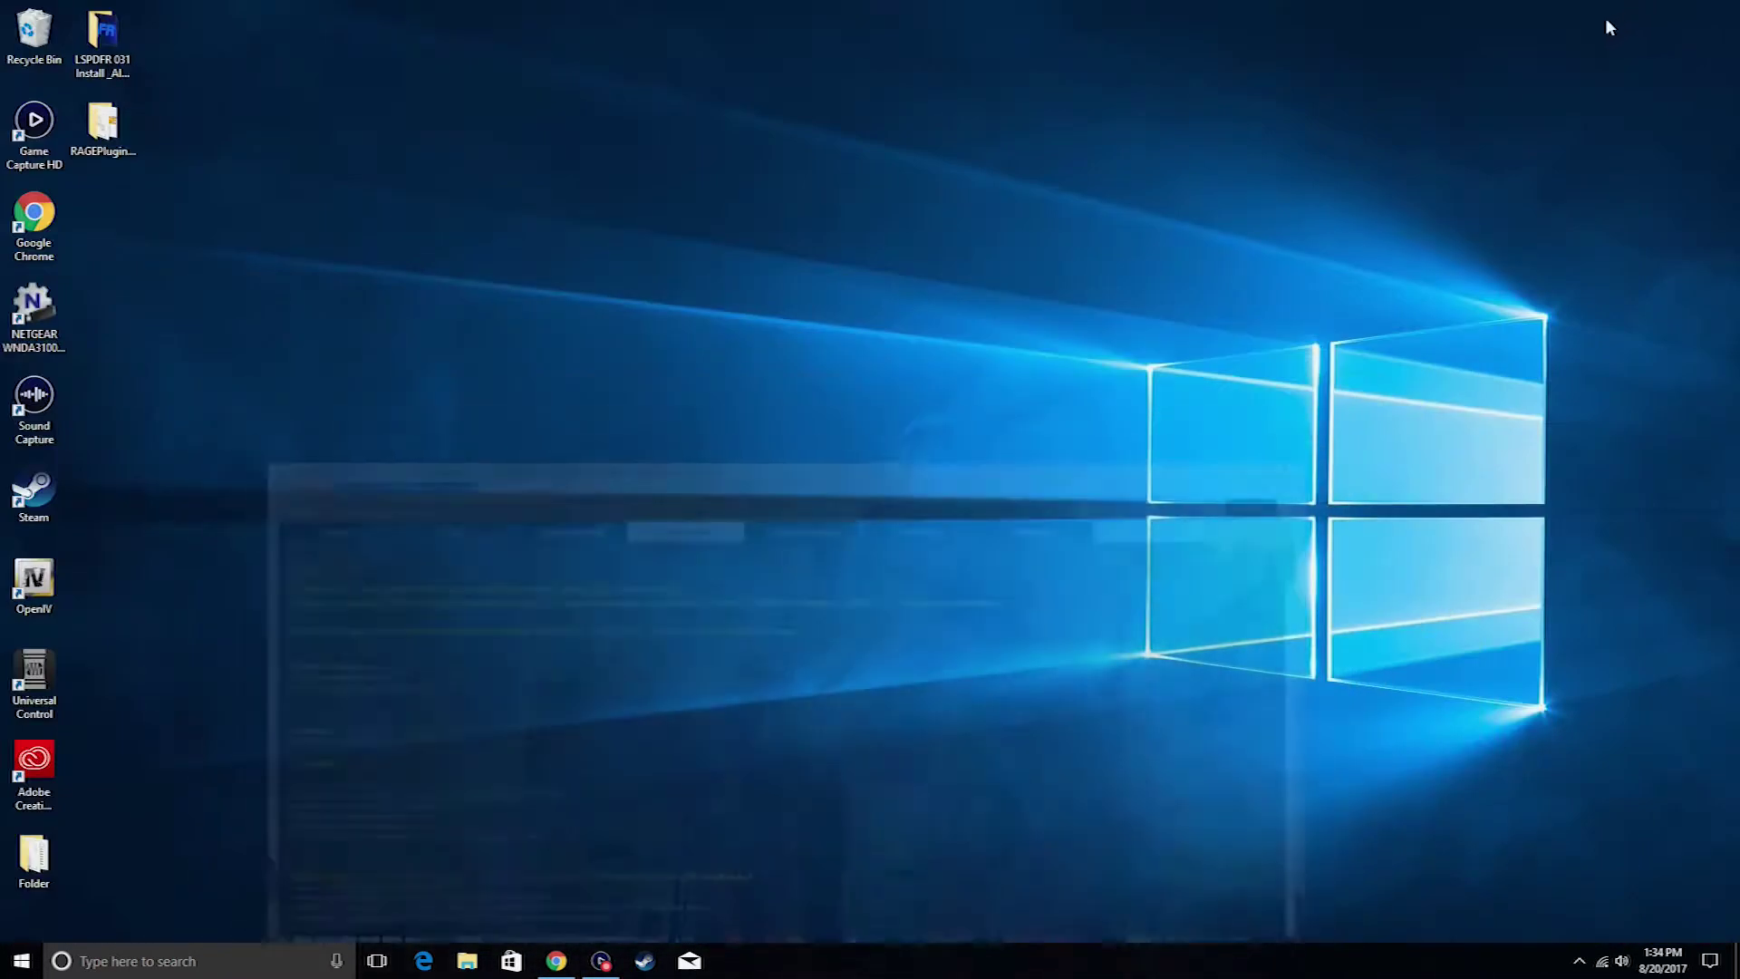
Step: Go to New Volume (E:) > Steam > steamapps > common and select Grand Theft Auto V
left_click(467, 961)
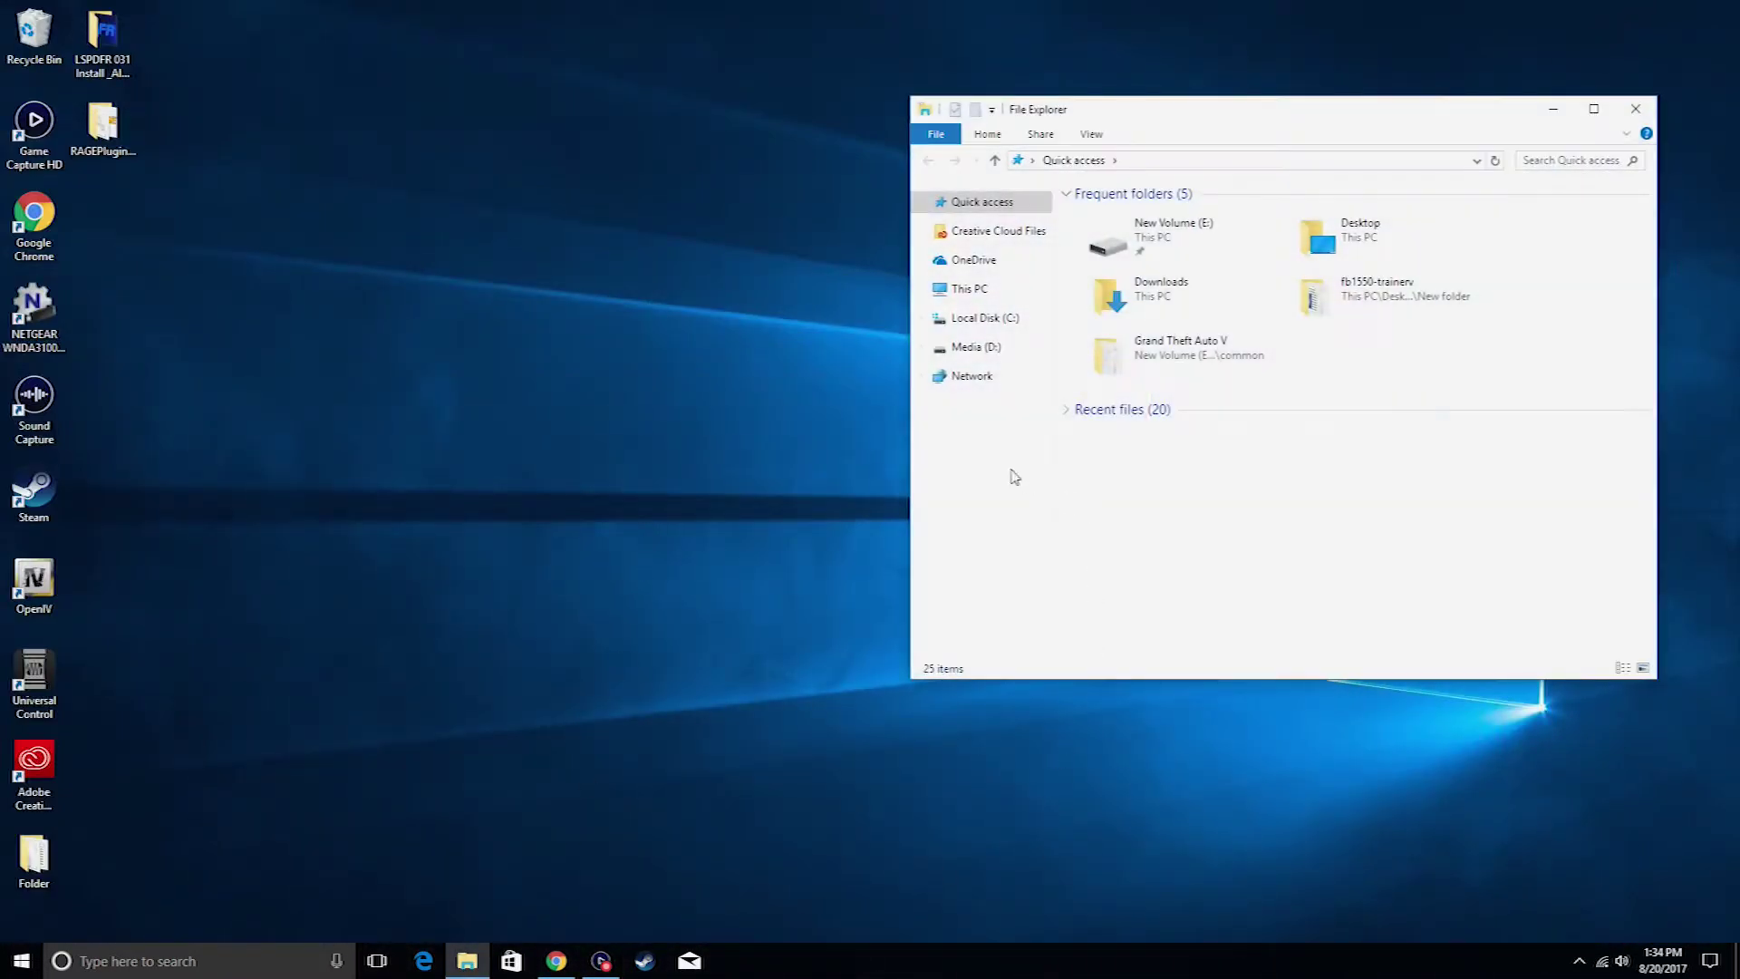
left_click(981, 290)
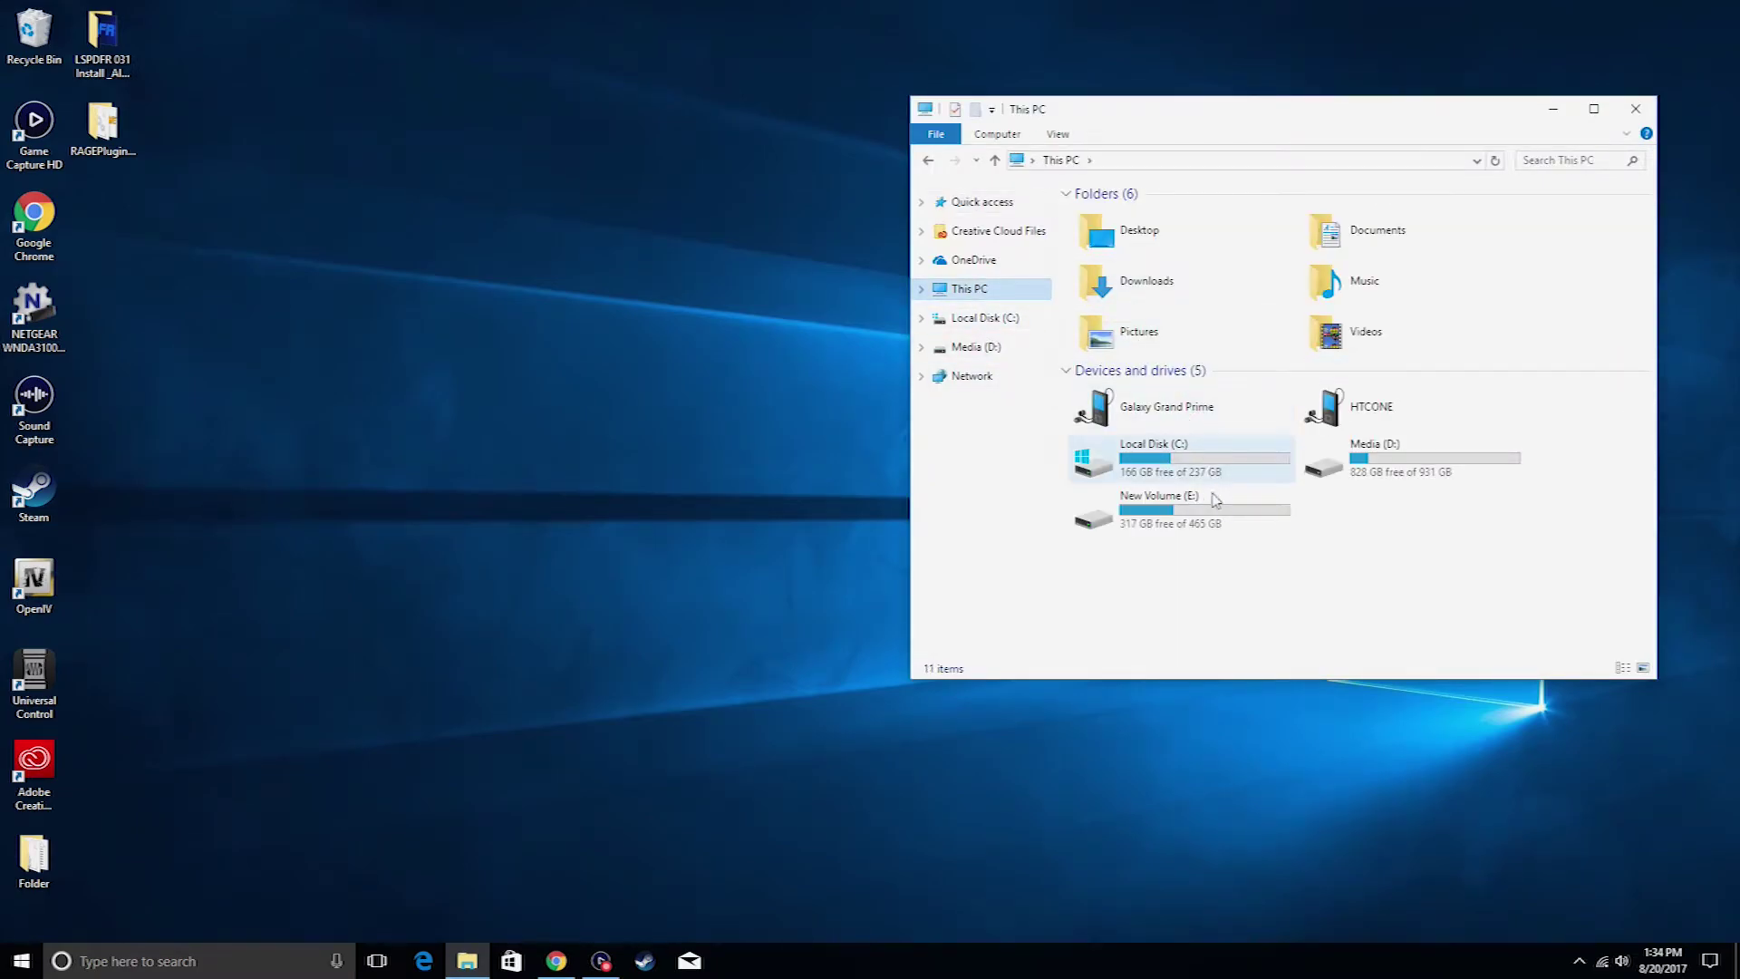
double_click(1215, 499)
double_click(1110, 272)
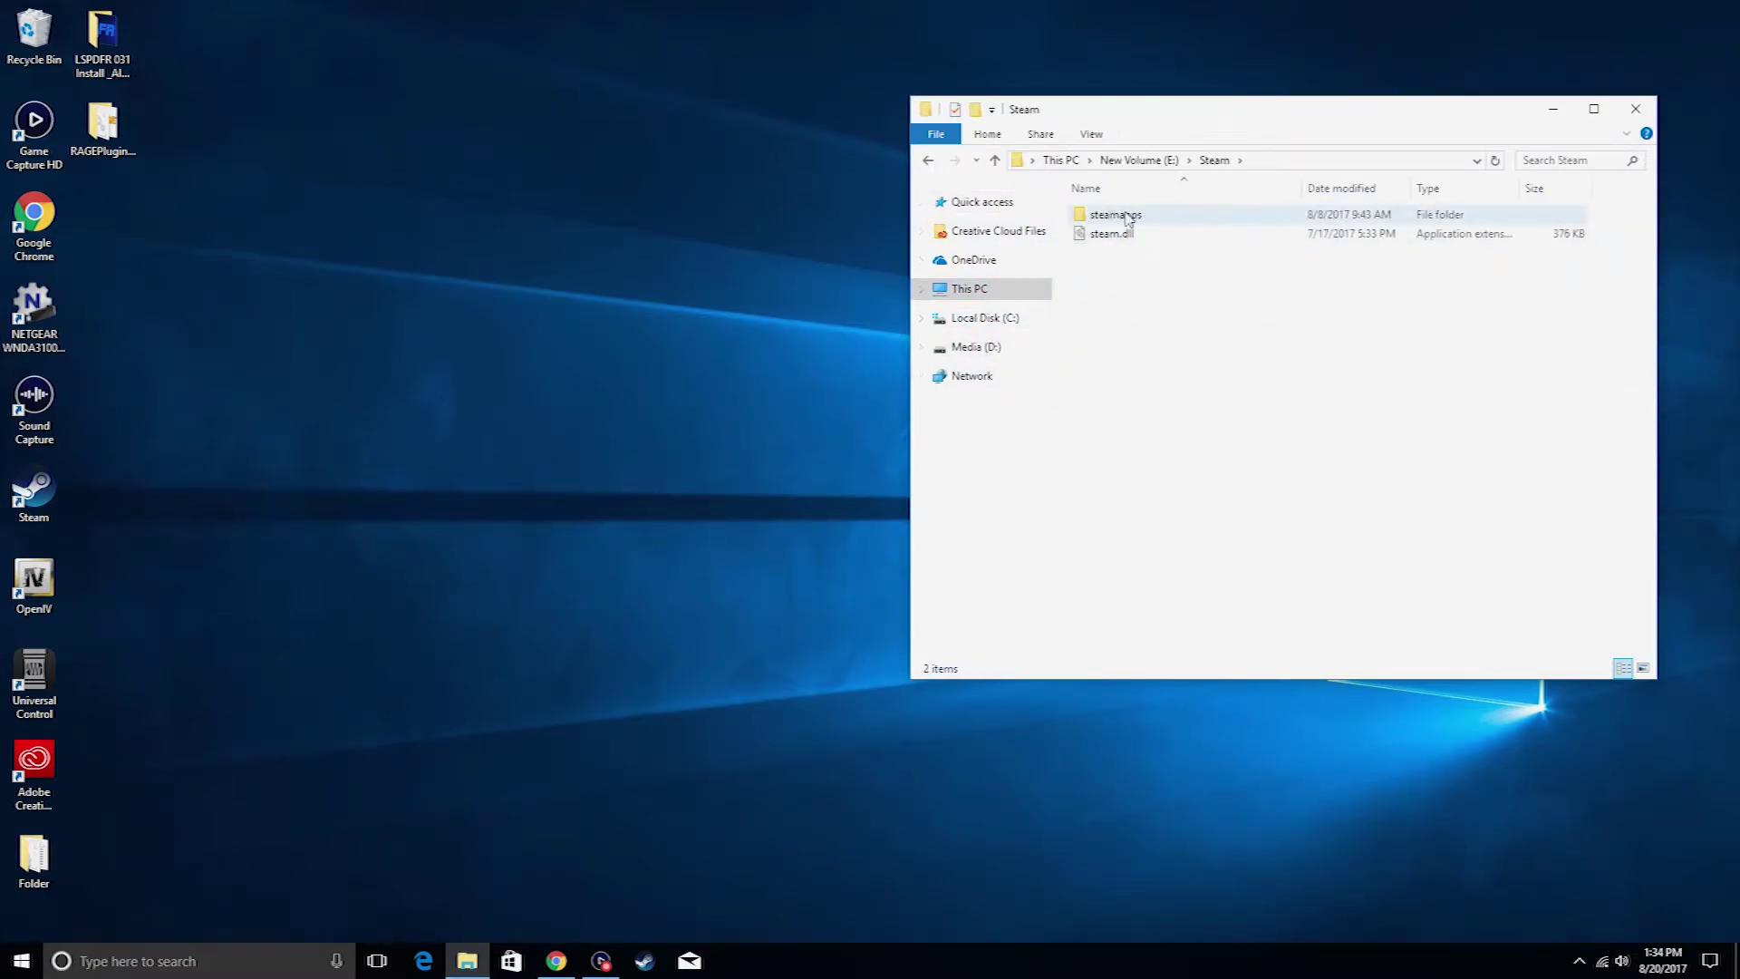
double_click(1128, 218)
double_click(1128, 217)
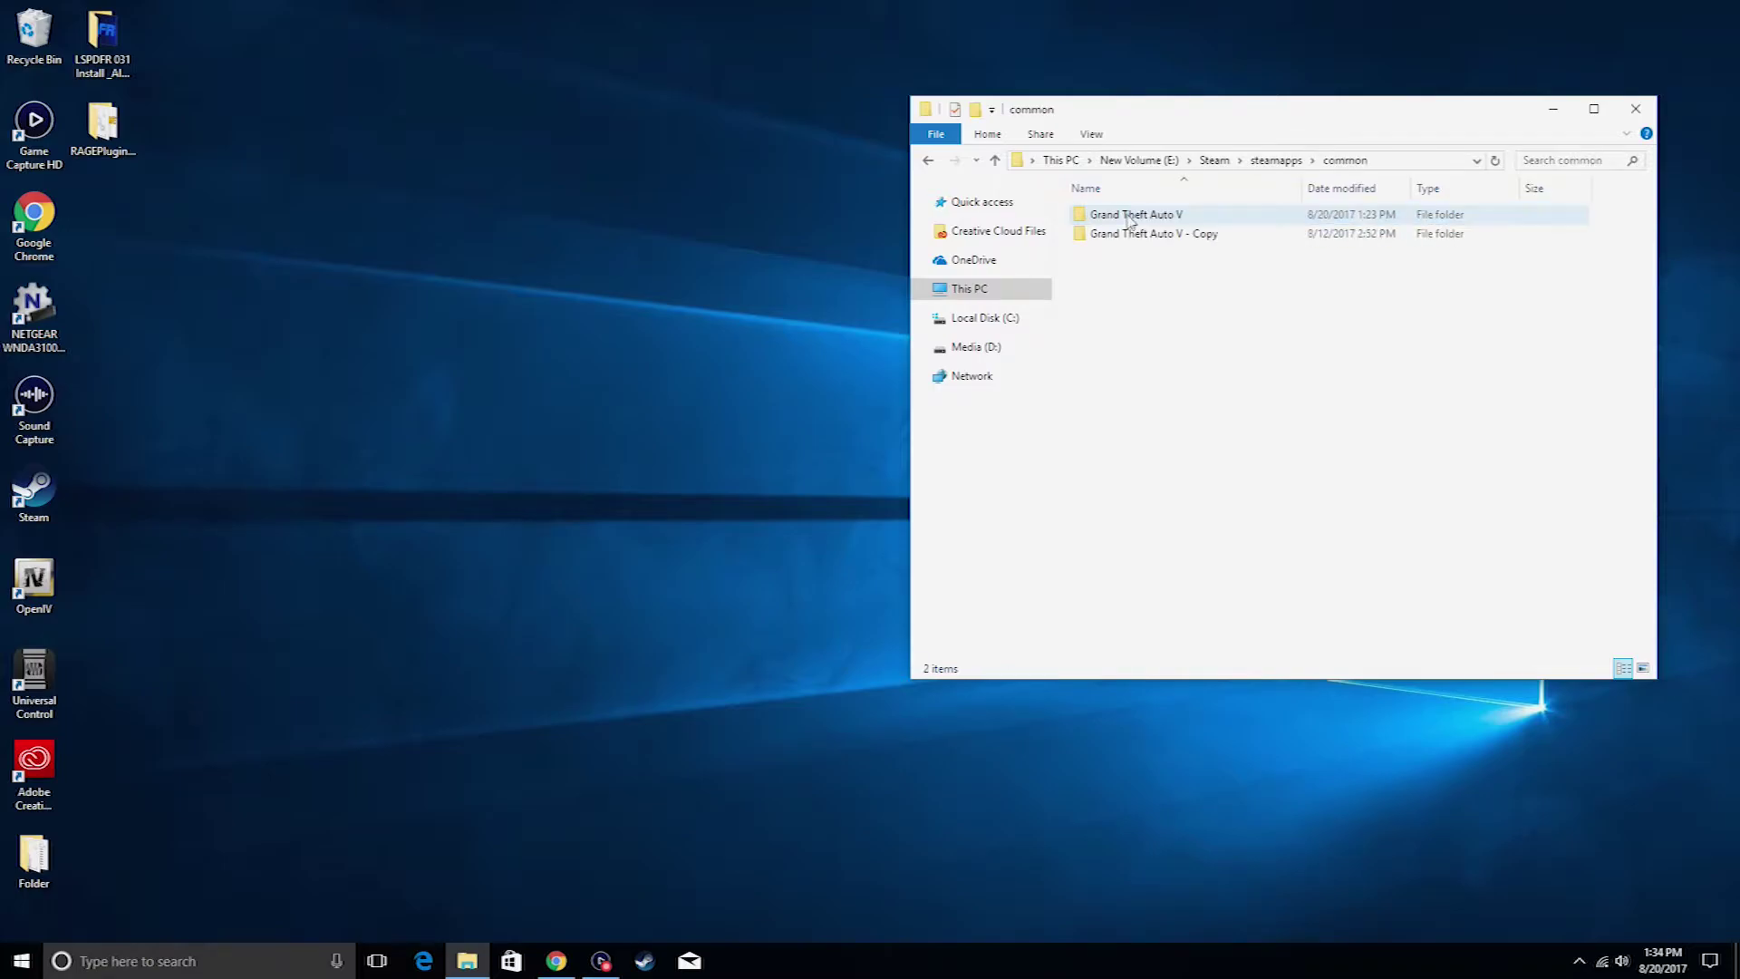
left_click(1176, 222)
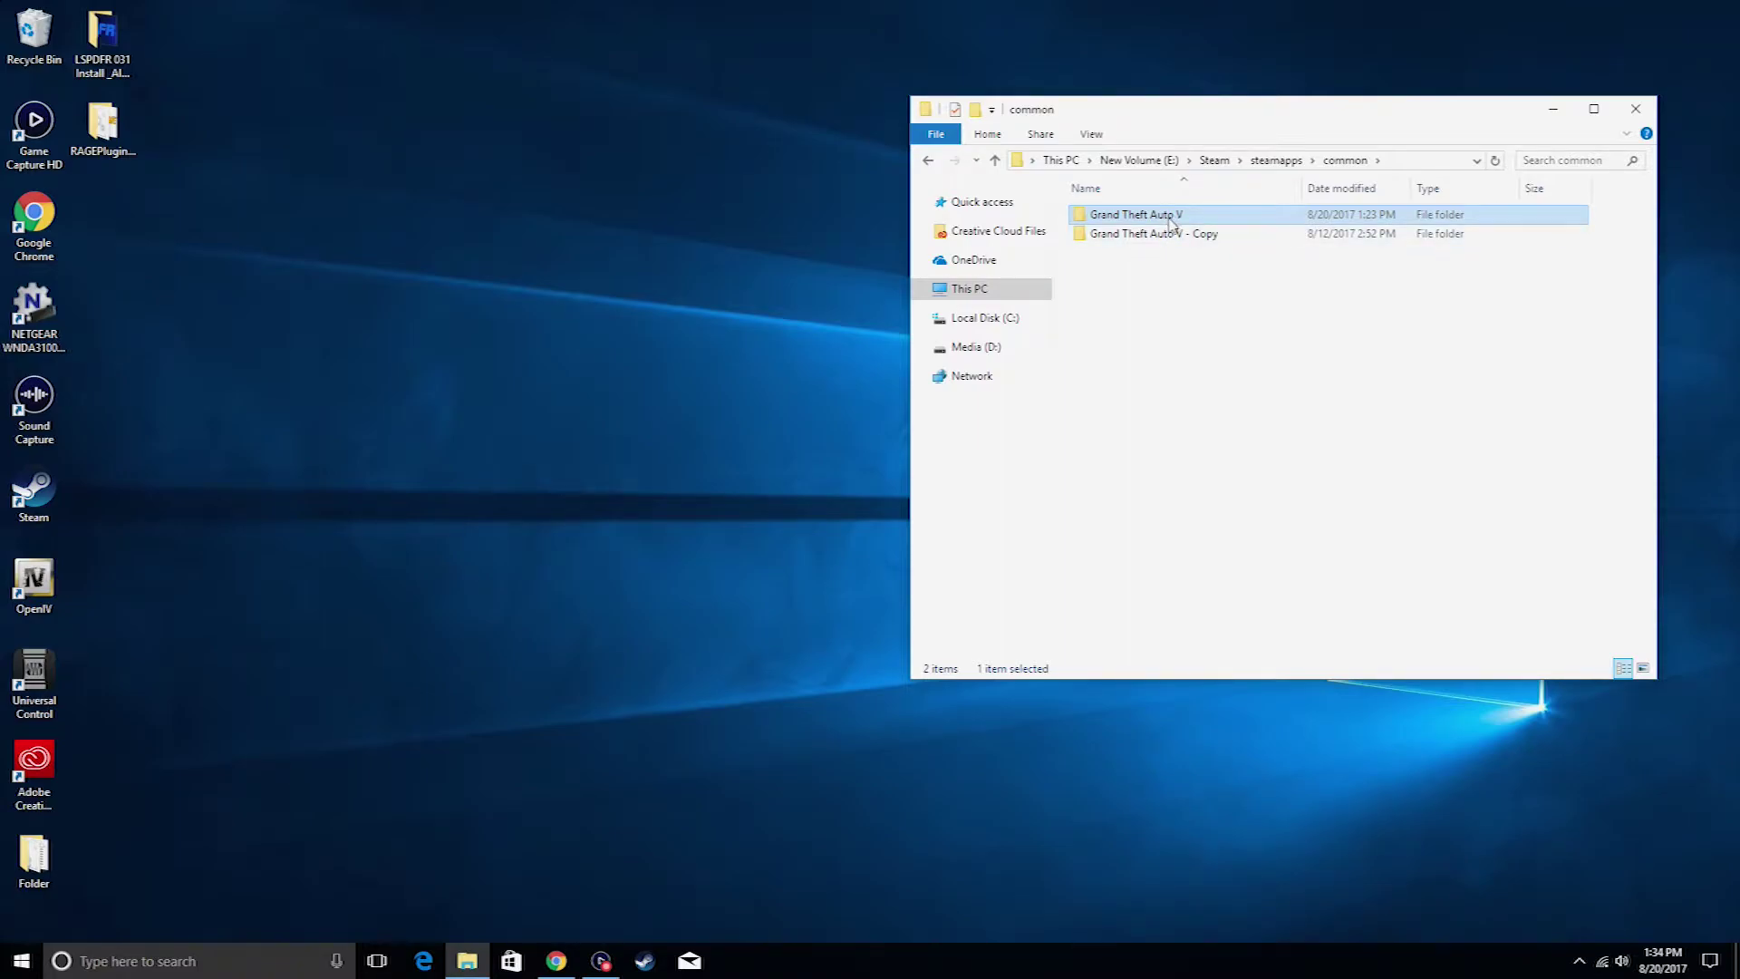
Step: Copy and paste the Grand Theft Auto V folder to make a 'Grand Theft Auto V - Copy' backup
right_click(1170, 222)
left_click(1265, 530)
right_click(1169, 373)
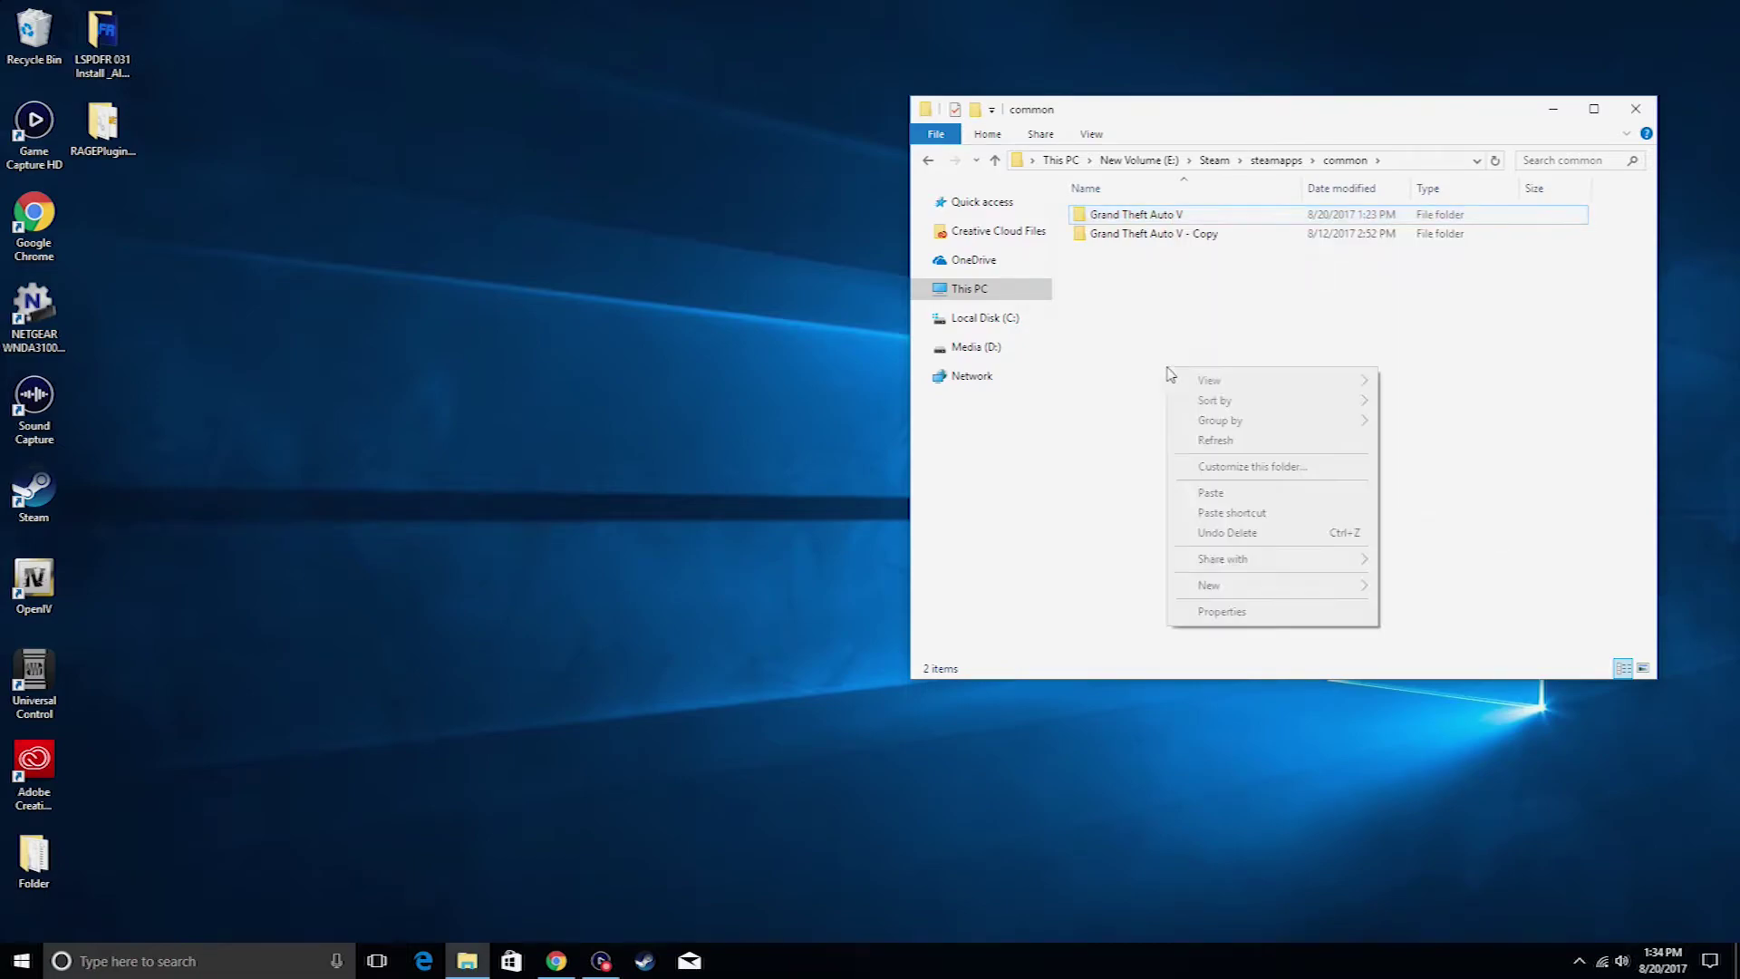
left_click(1230, 495)
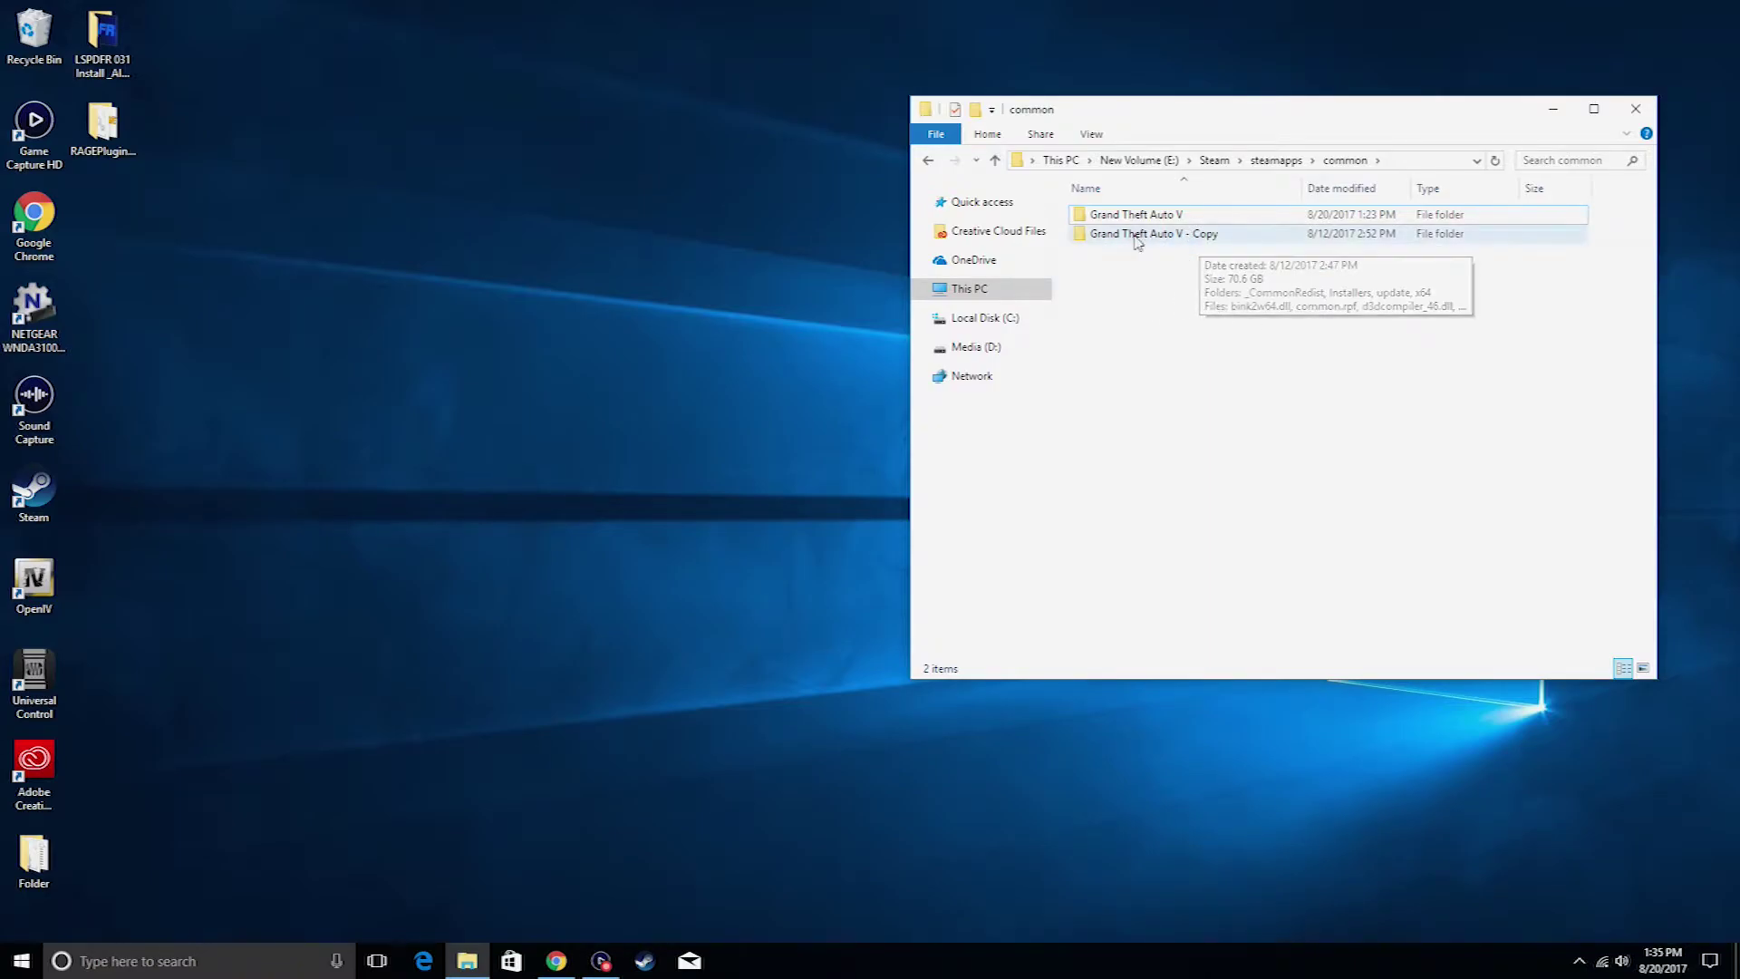
left_click(1216, 237)
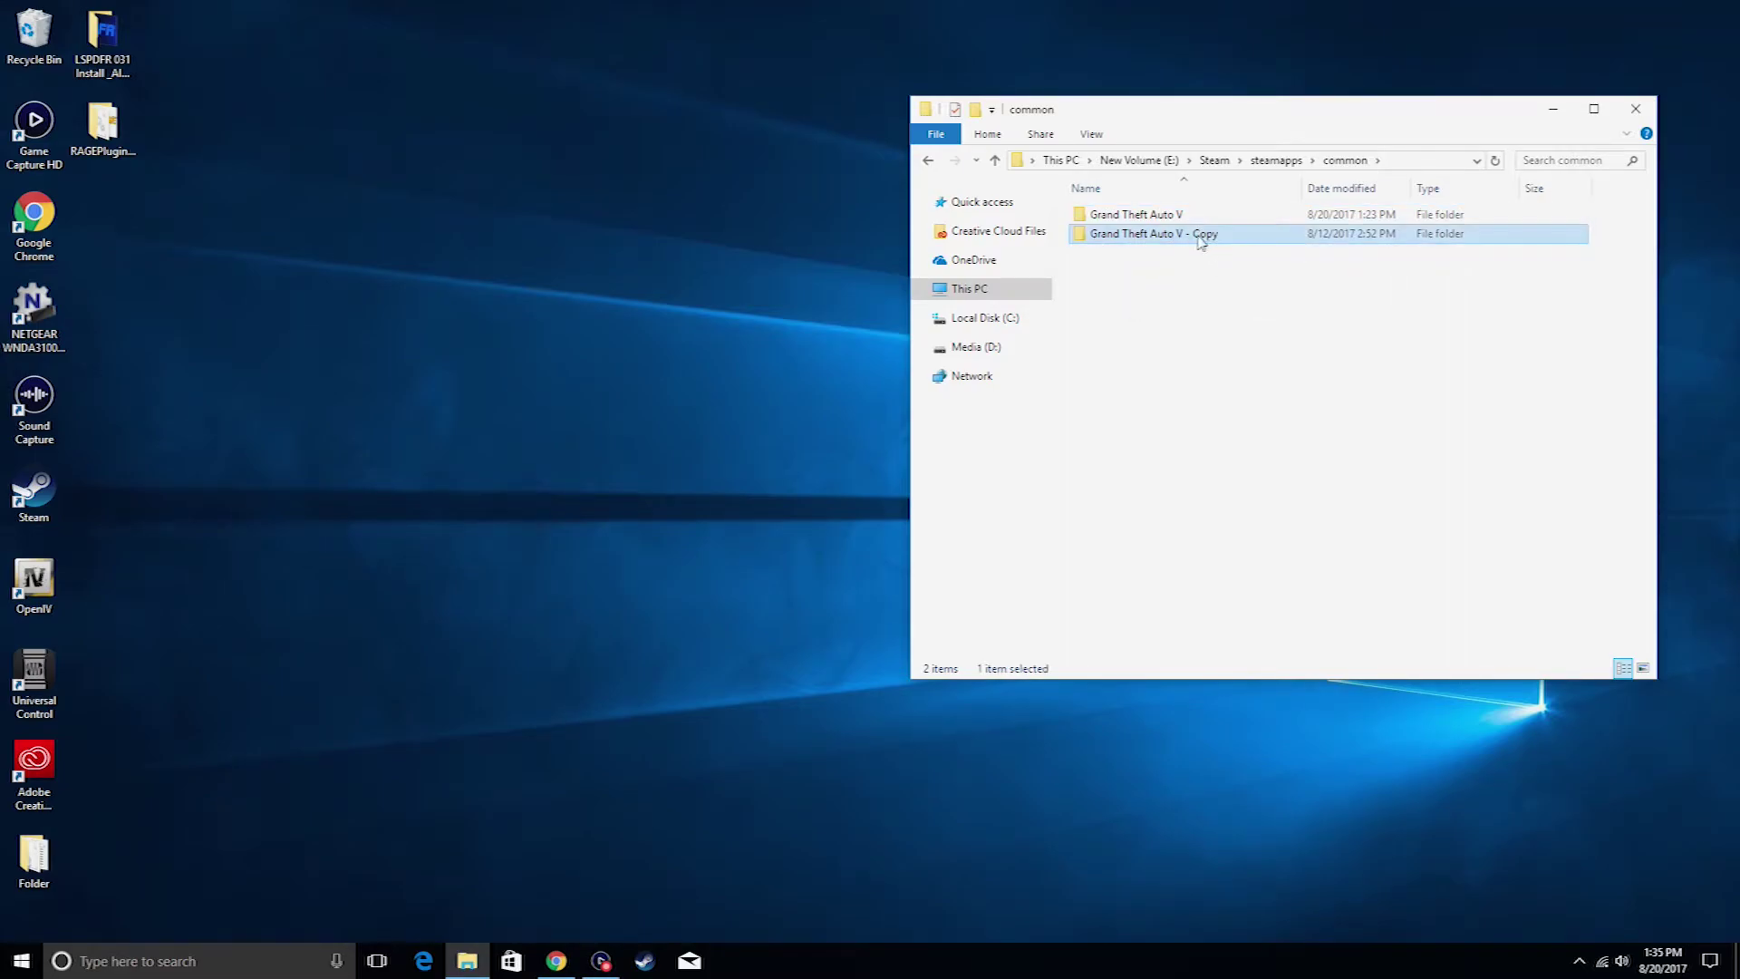
left_click(1173, 215)
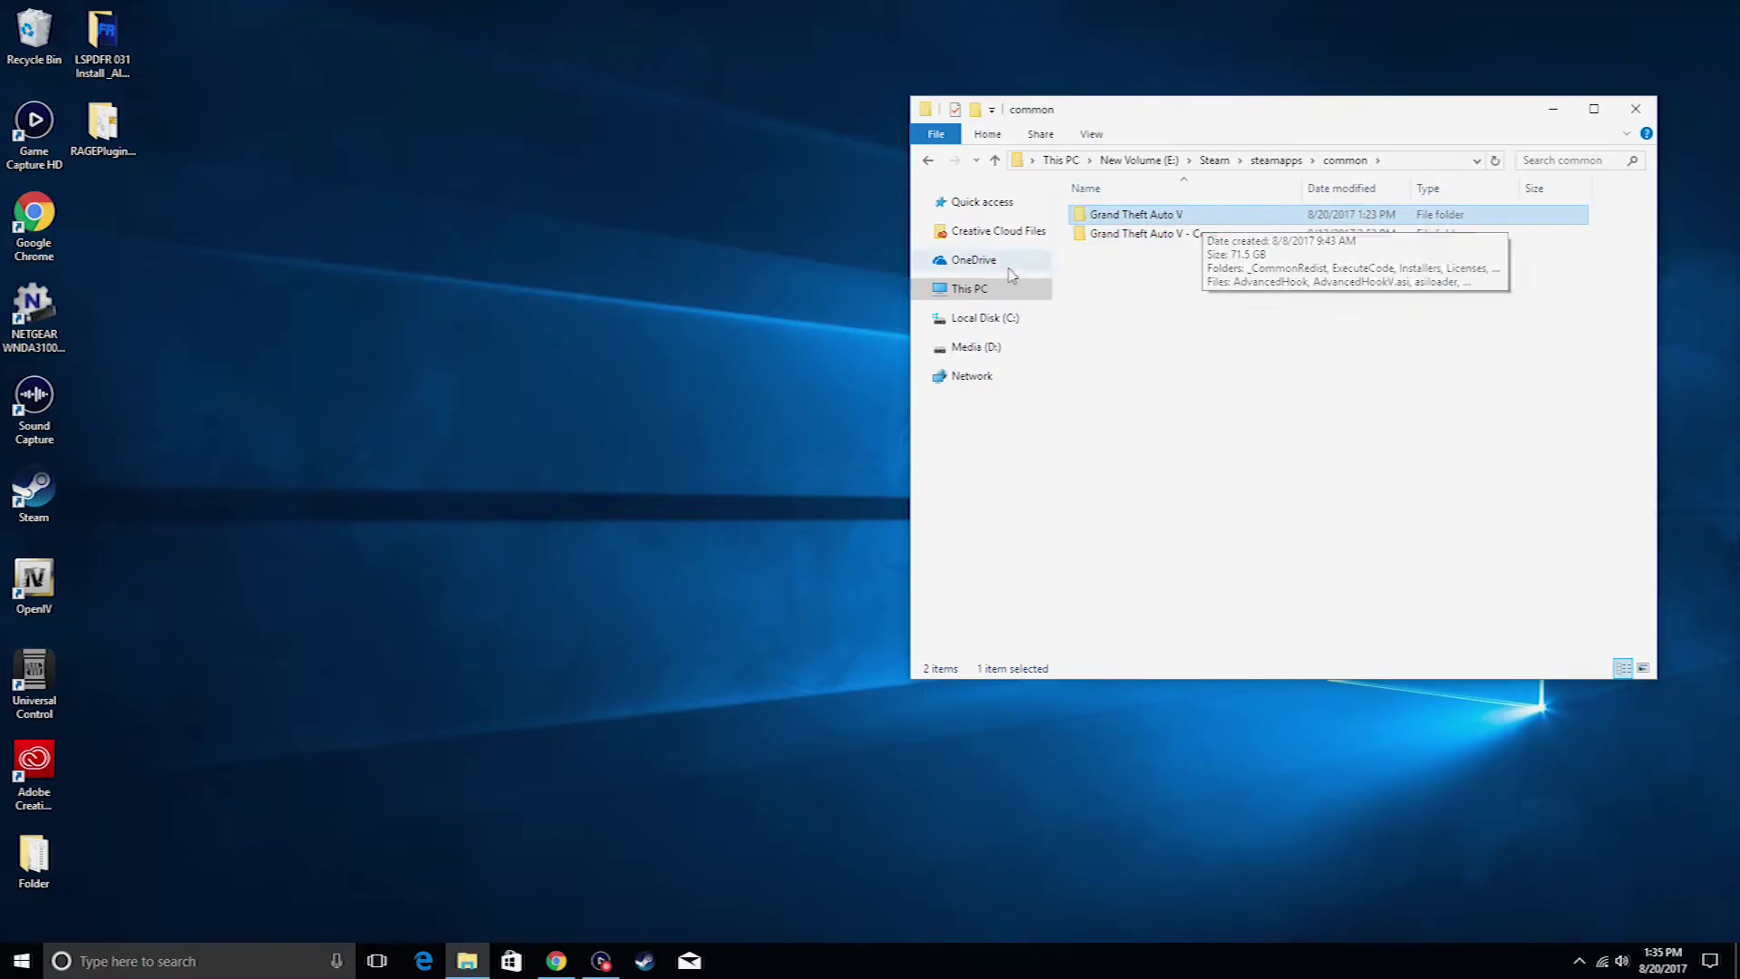
Step: Create two New folders on the desktop and move them into the left icon column
left_click(1639, 110)
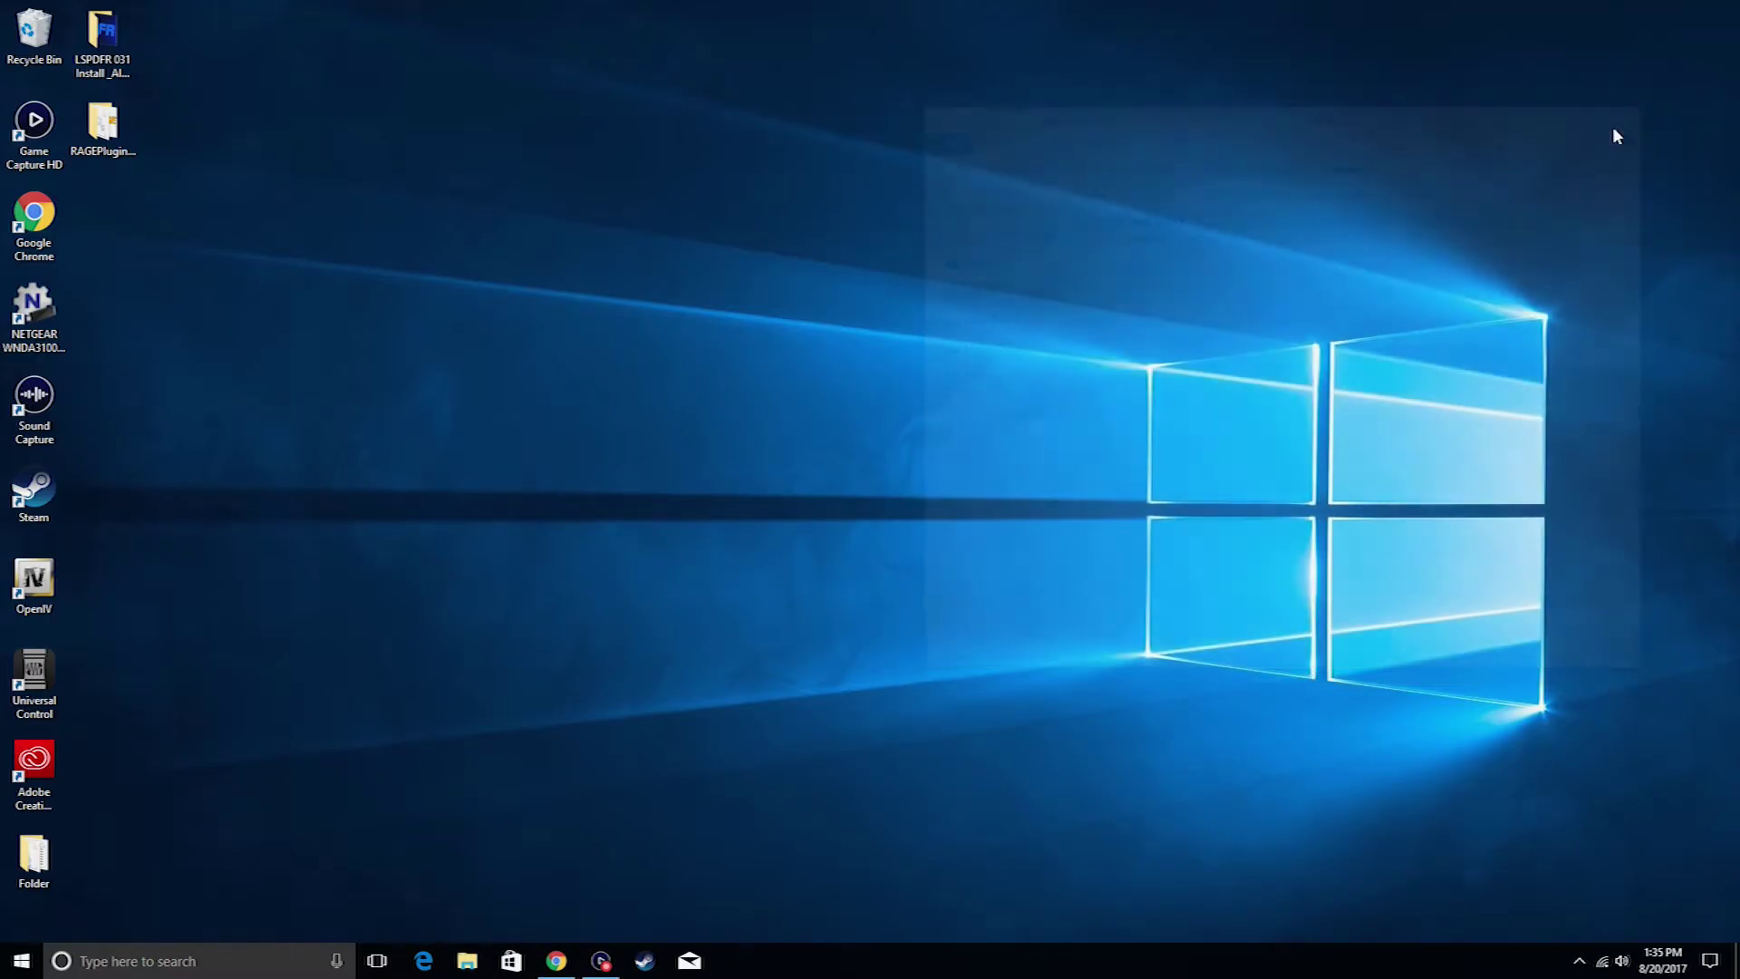
right_click(613, 81)
mouse_move(691, 266)
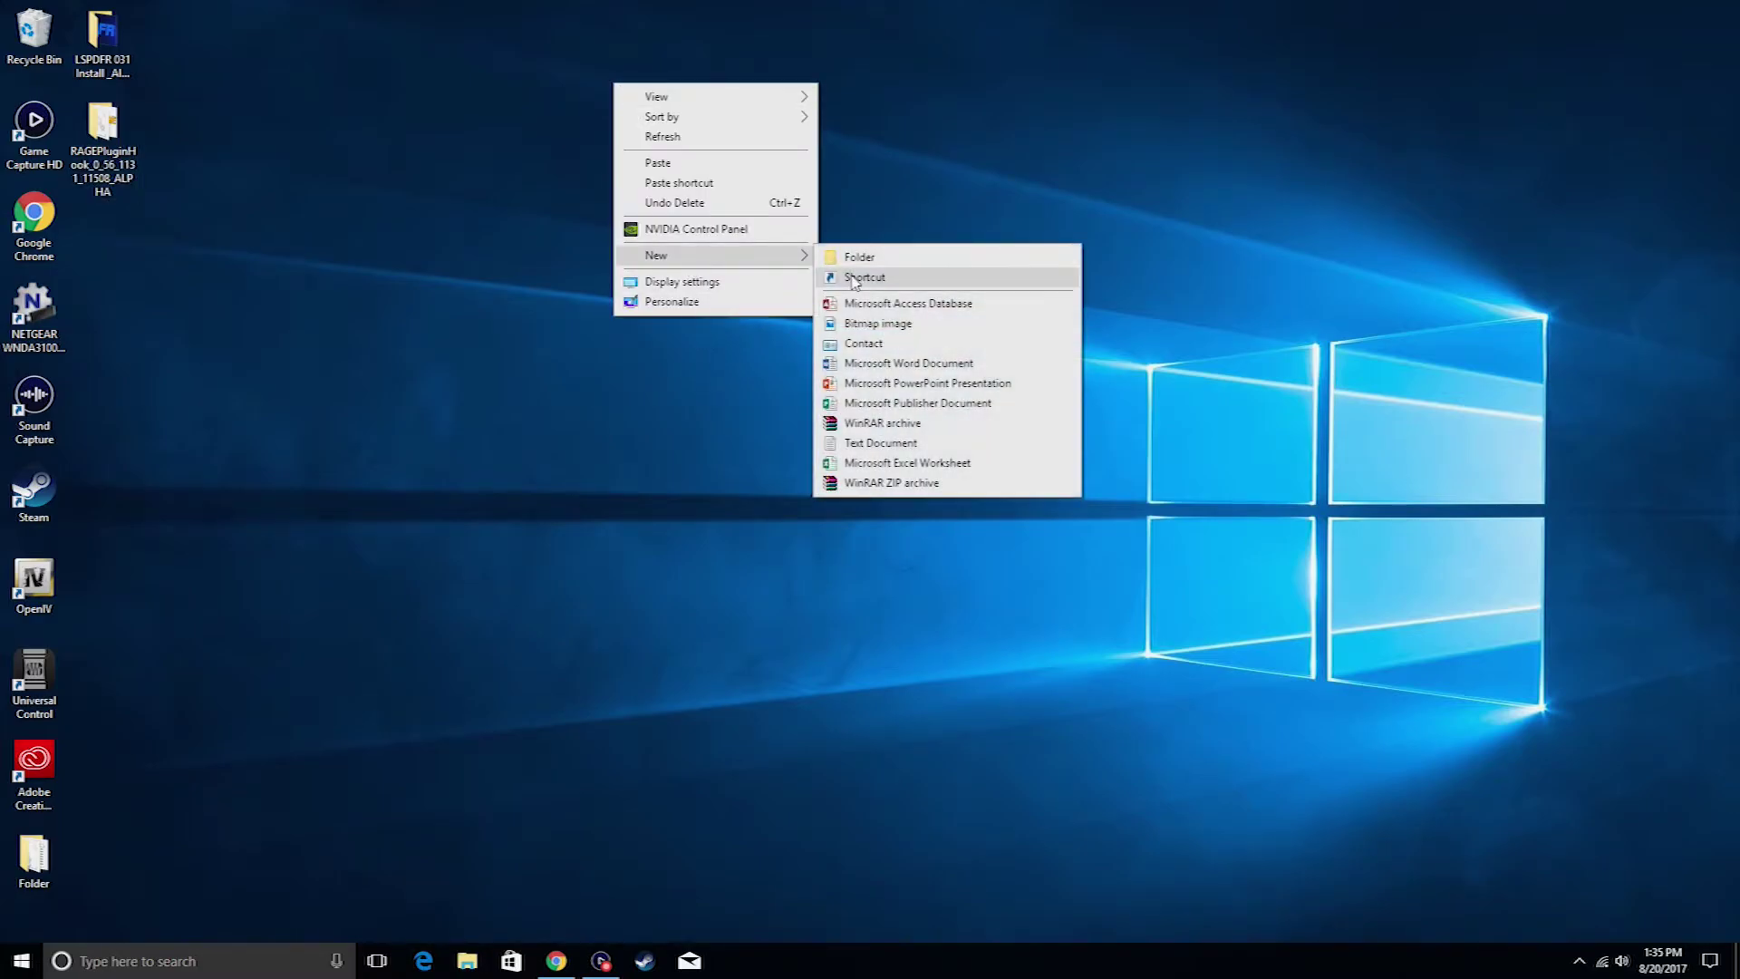
left_click(856, 260)
left_click(671, 345)
right_click(671, 346)
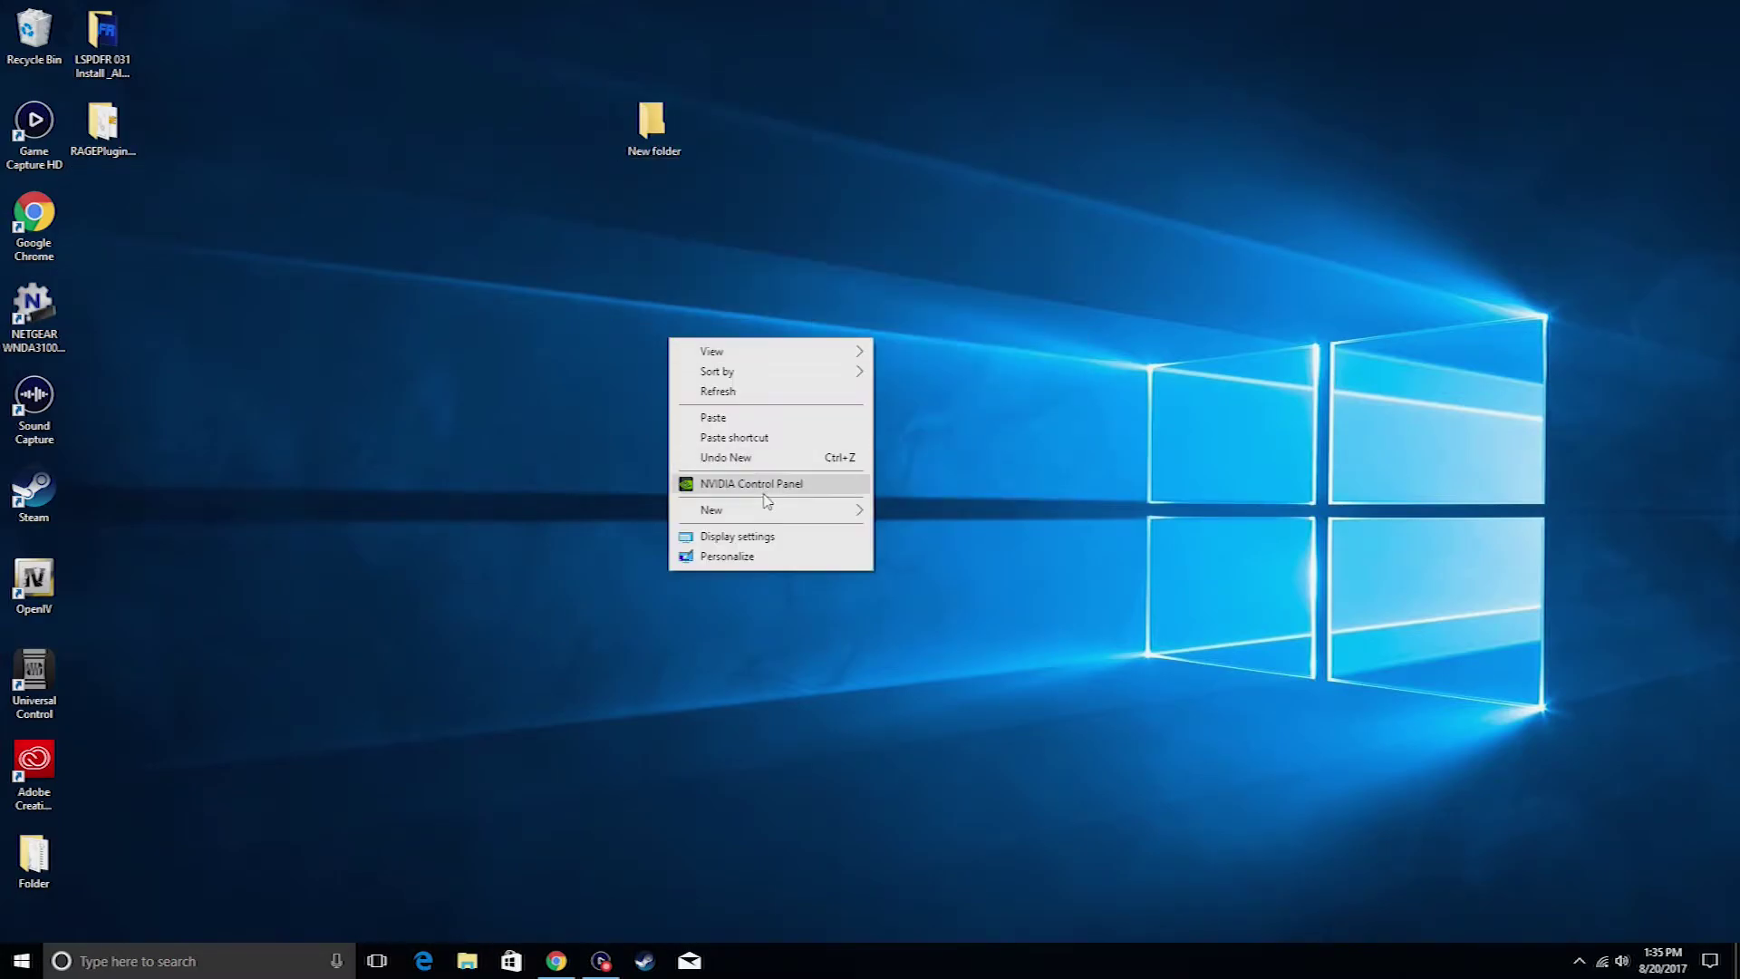
mouse_move(768, 504)
left_click(906, 510)
left_click_drag(651, 129, 105, 222)
left_click_drag(721, 405, 100, 308)
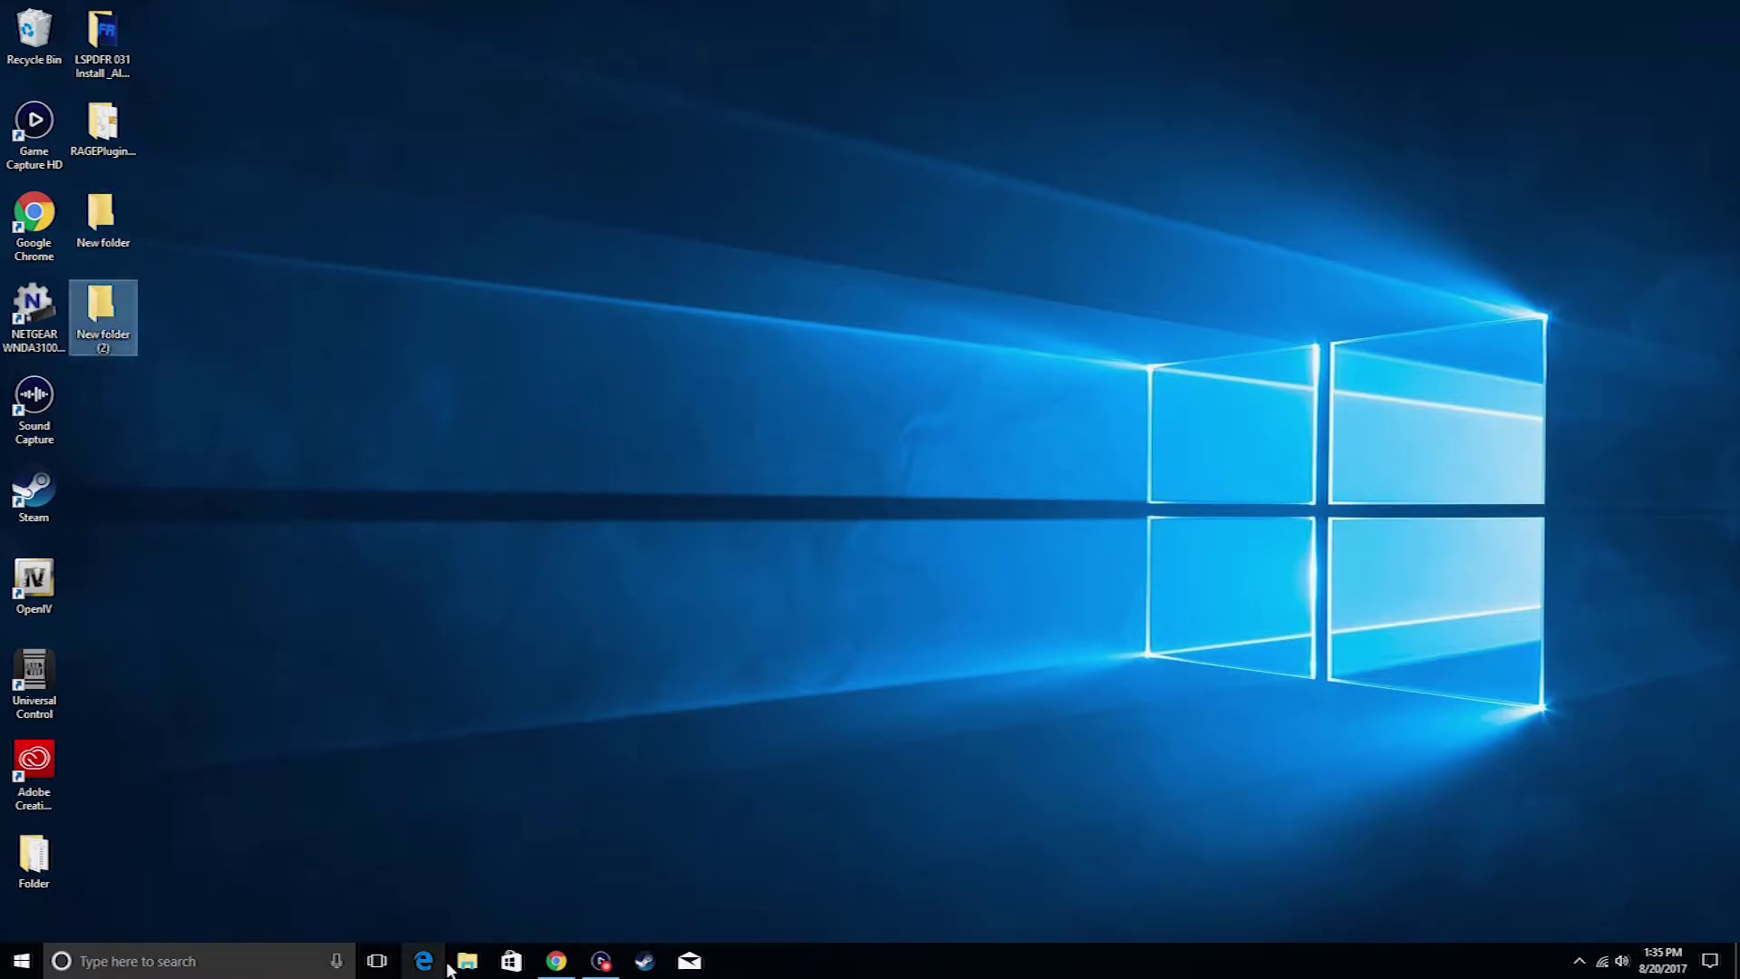
Step: Open Downloads and copy the RAGEPluginHook archive's file name
left_click(467, 960)
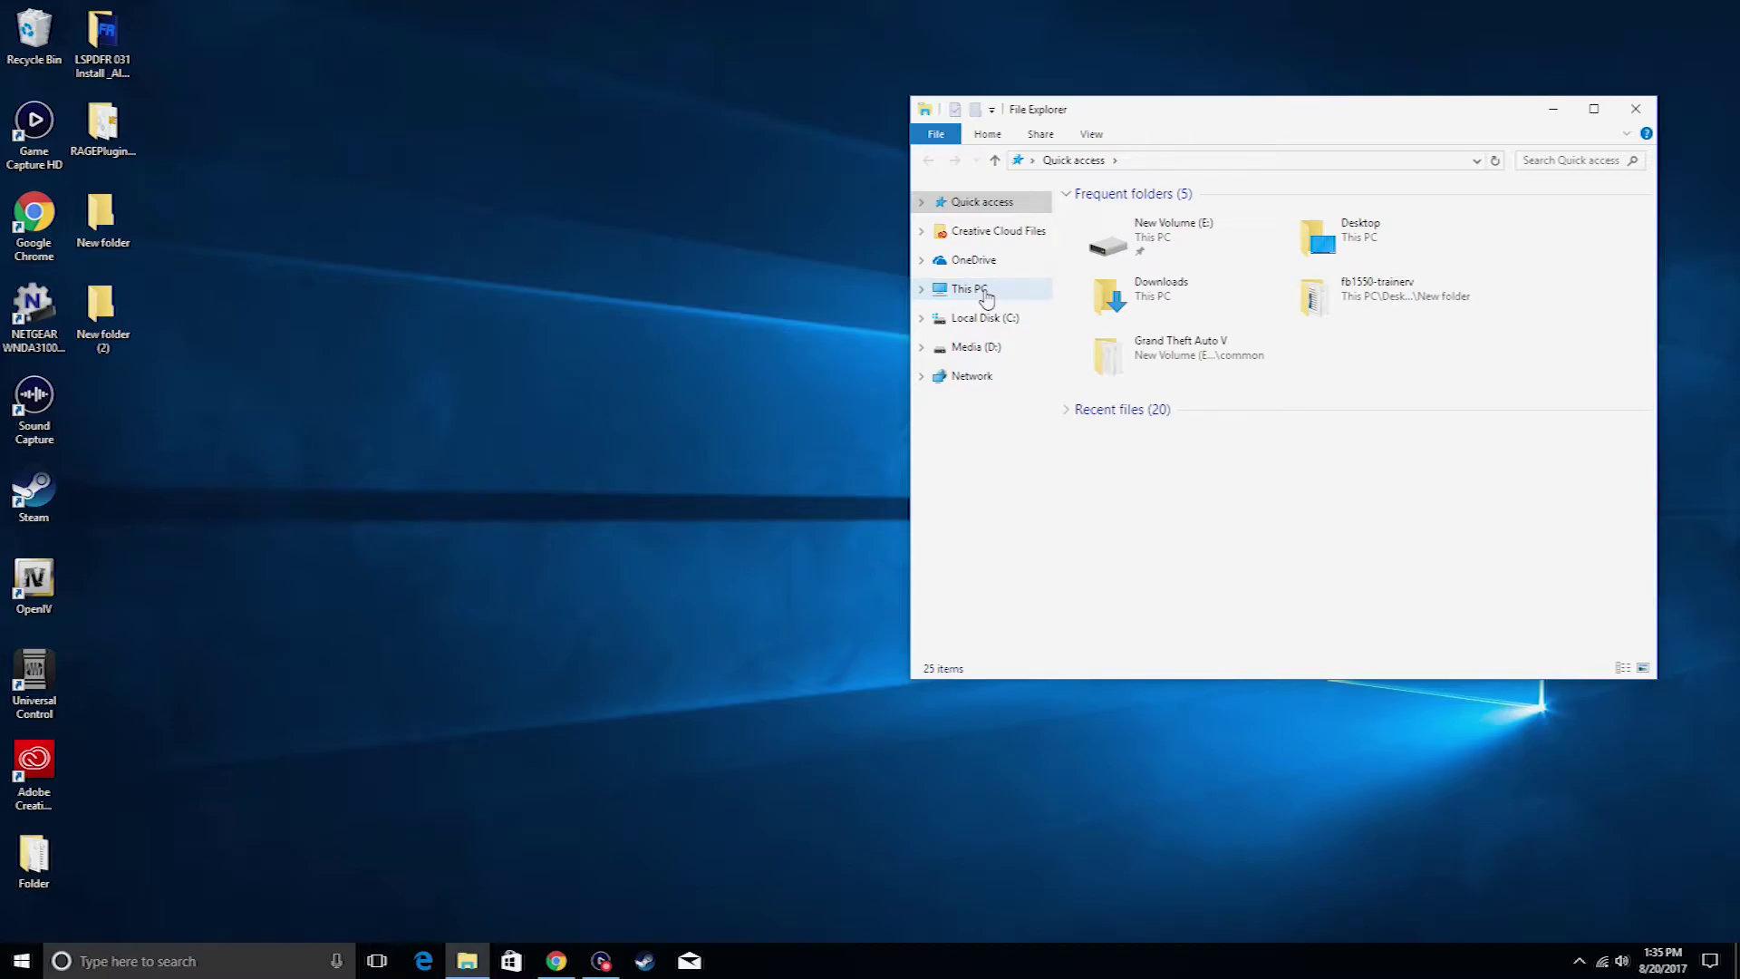
left_click(986, 299)
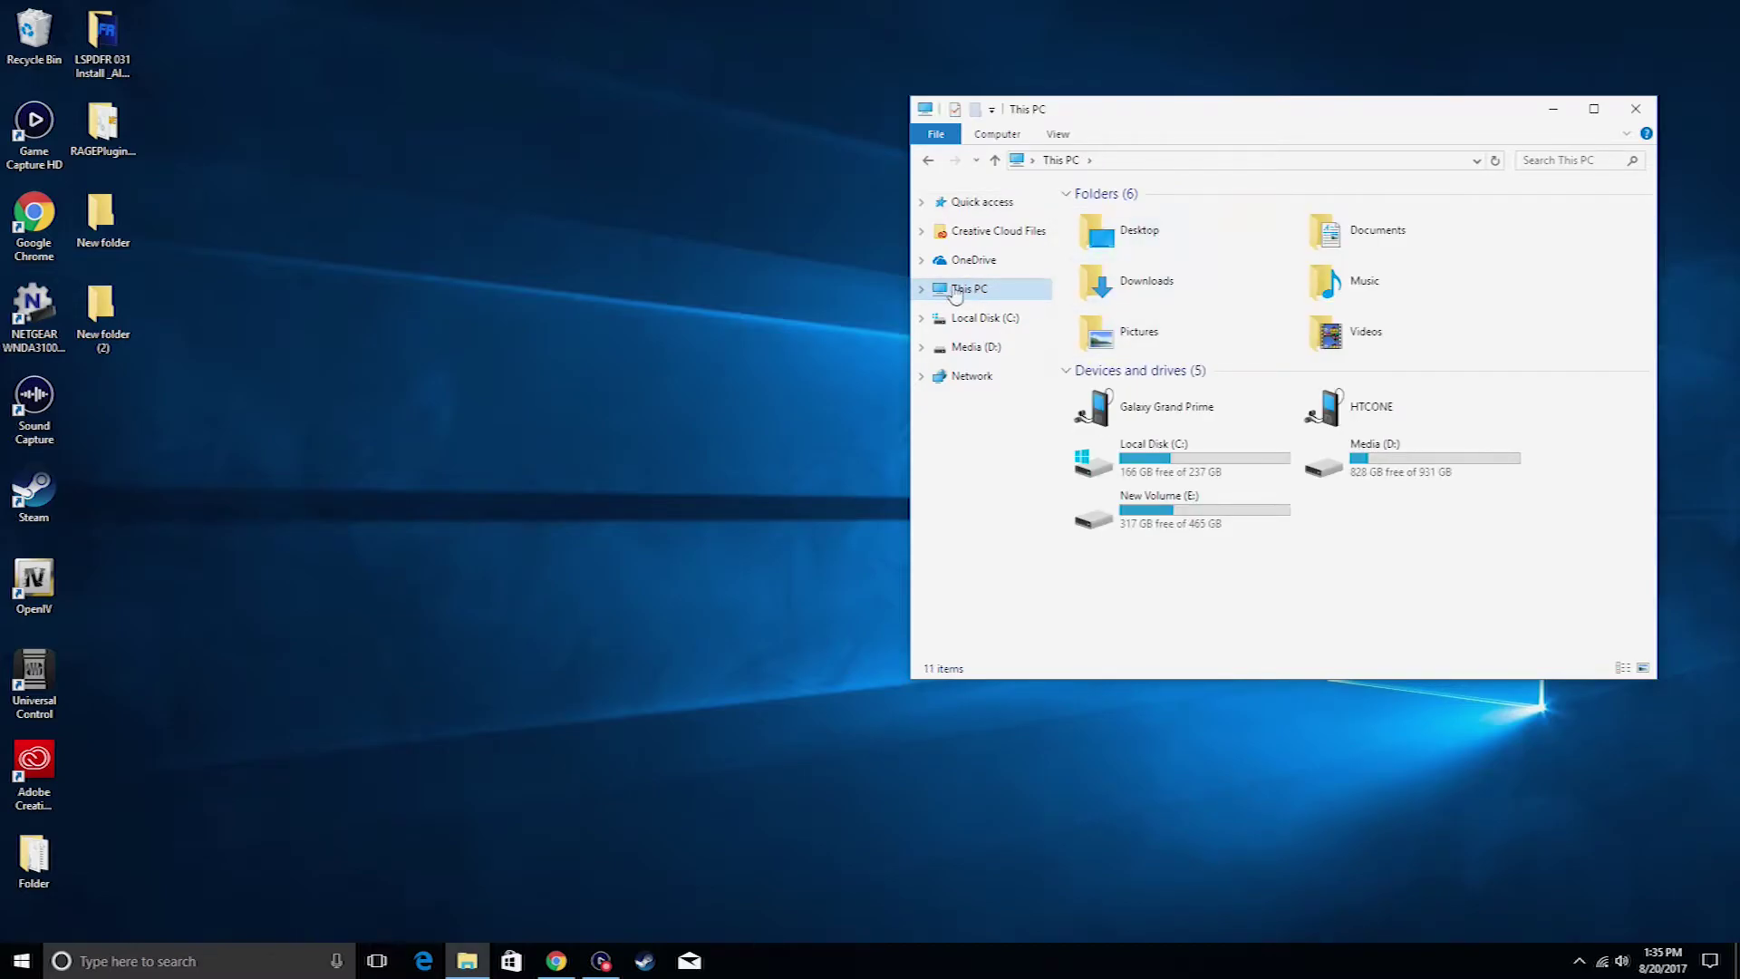
double_click(1101, 289)
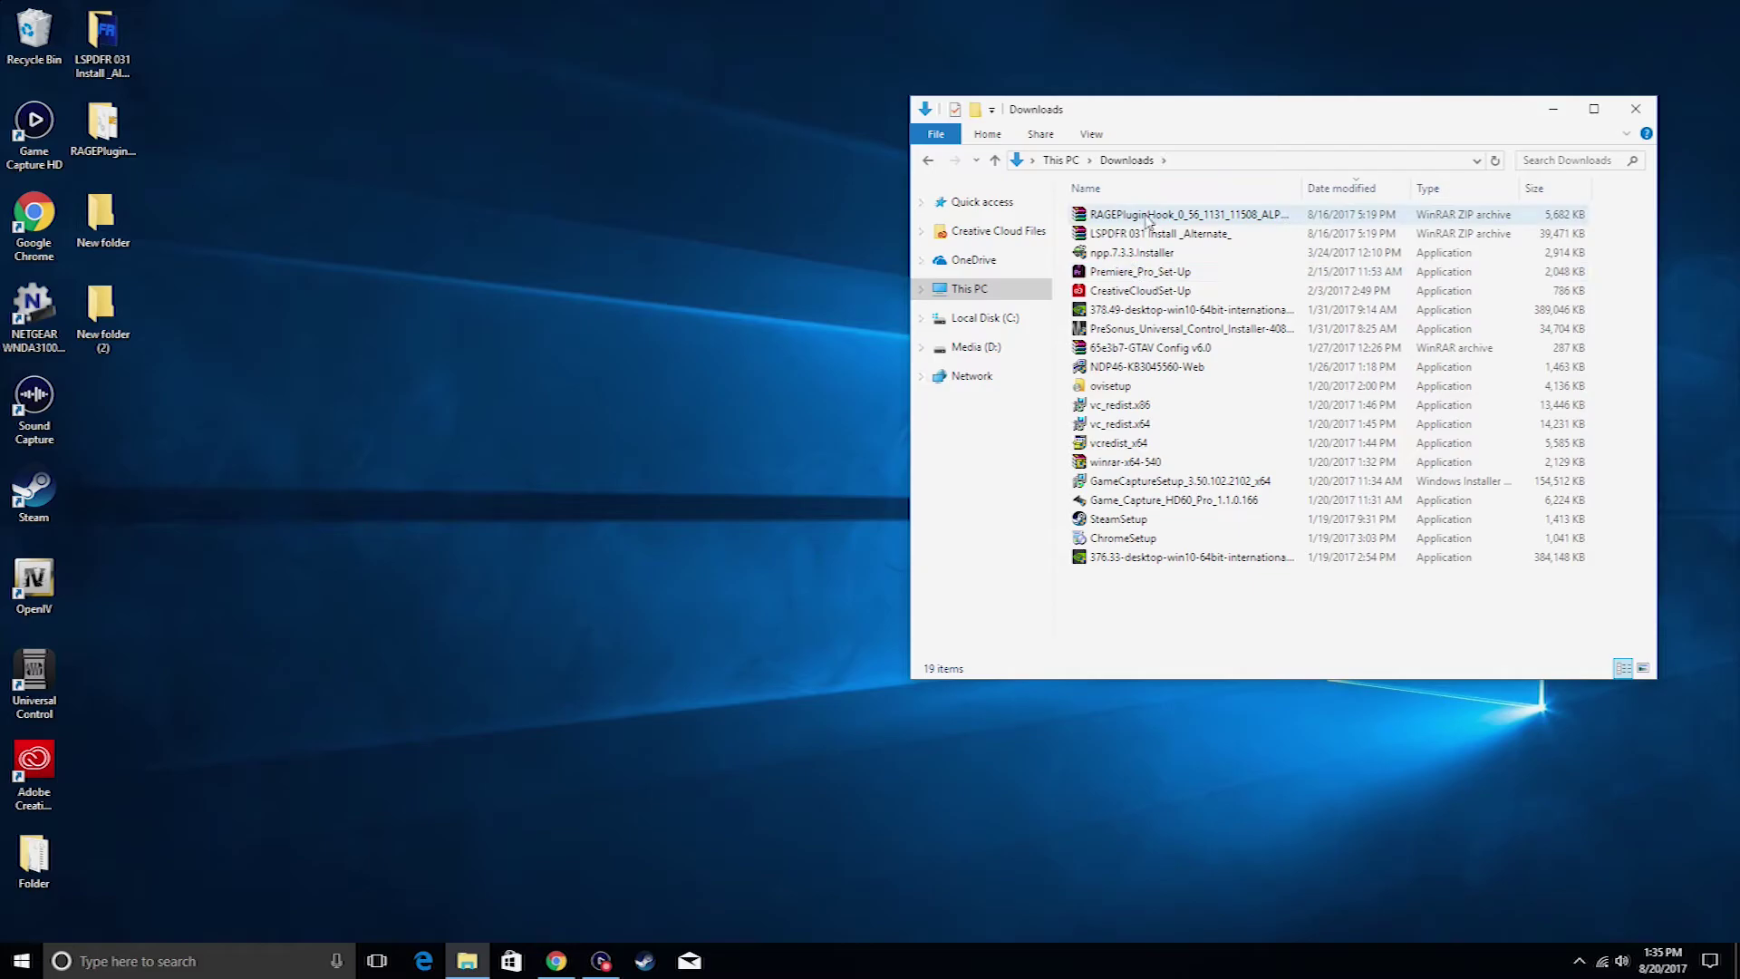
right_click(1147, 218)
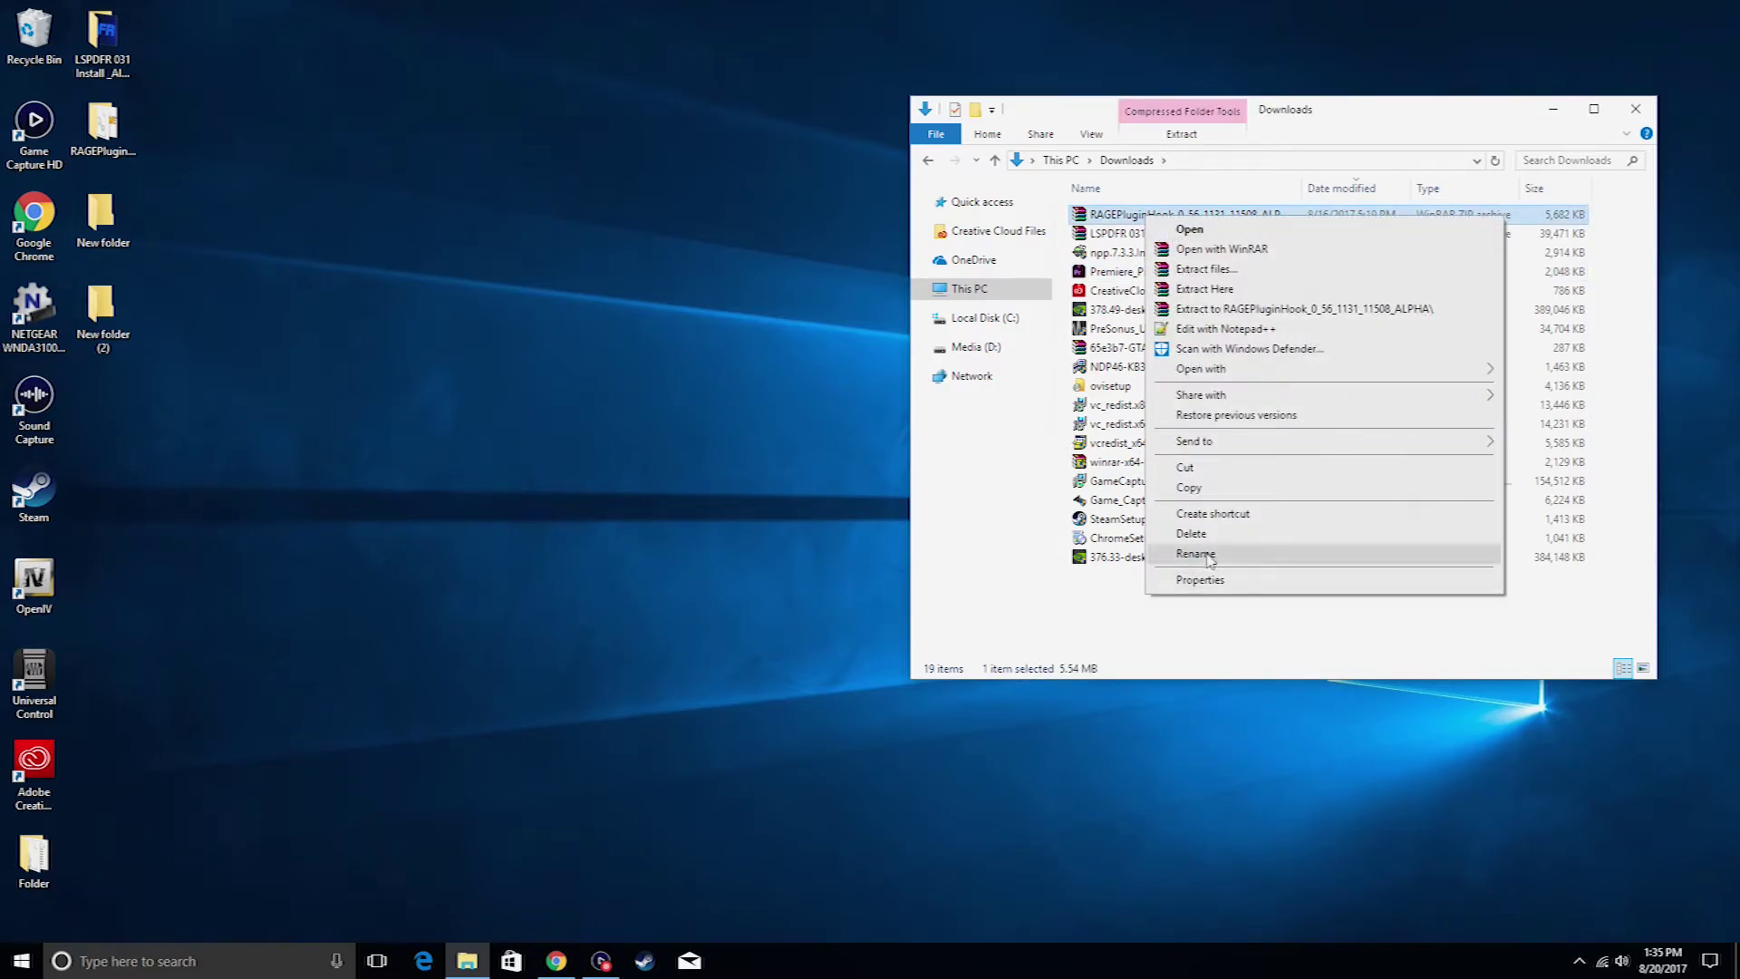
left_click(1196, 553)
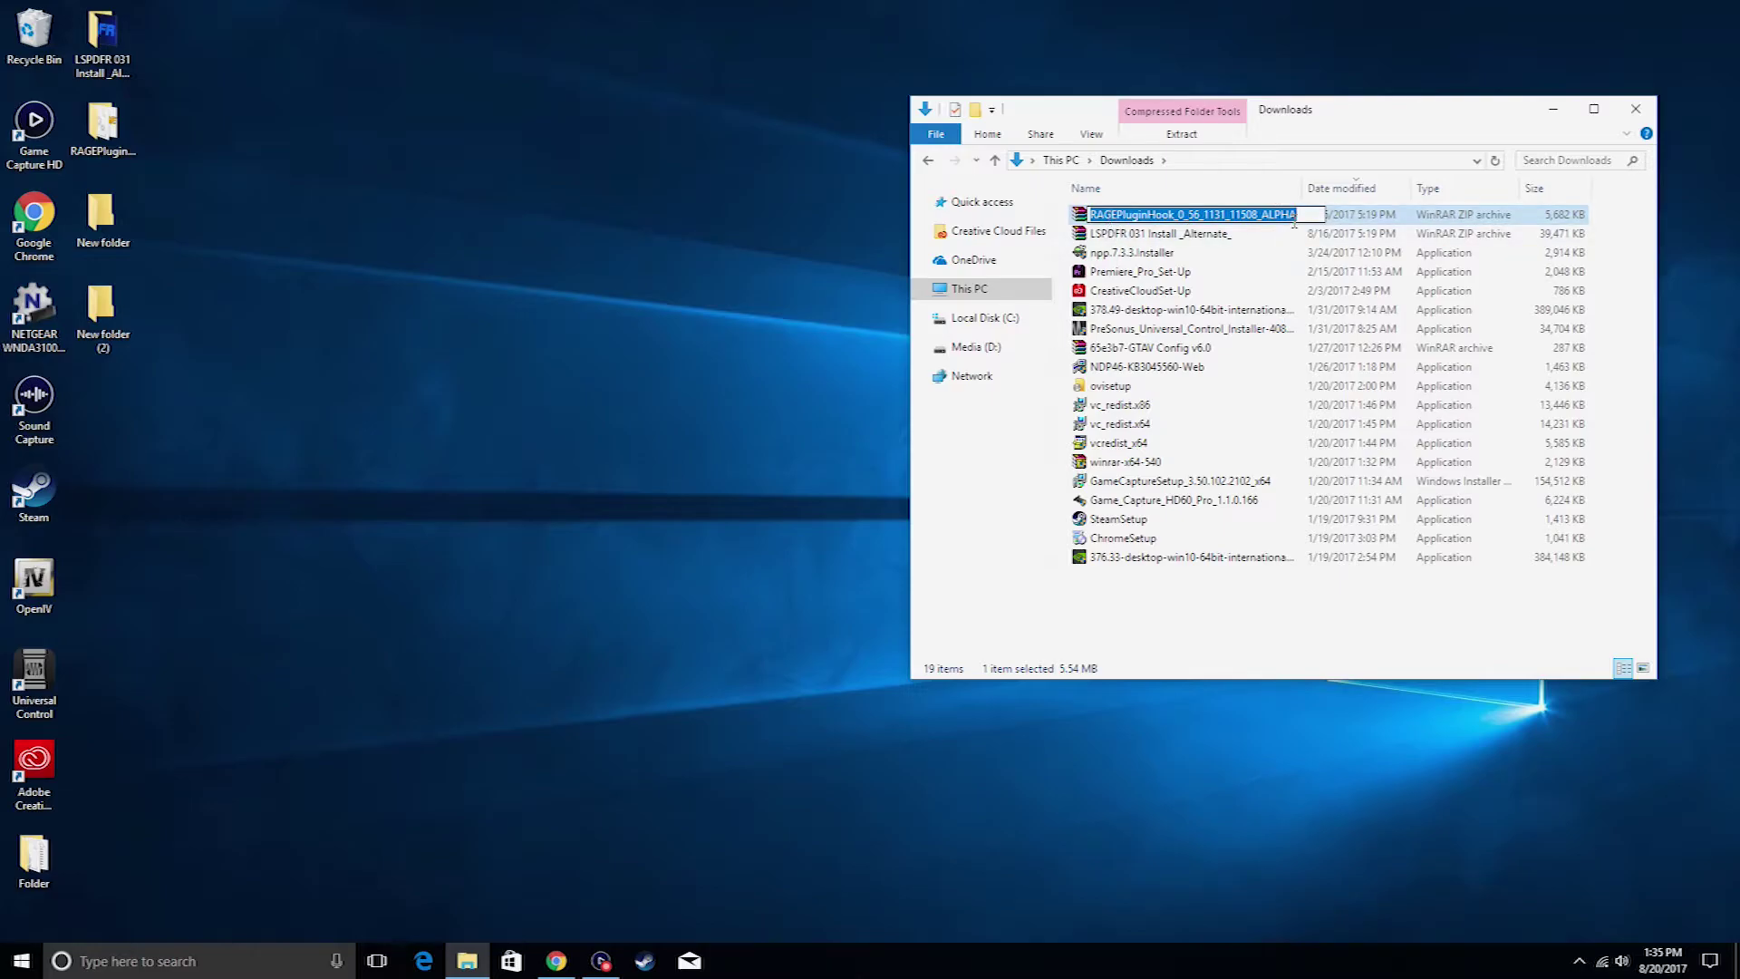
right_click(1237, 210)
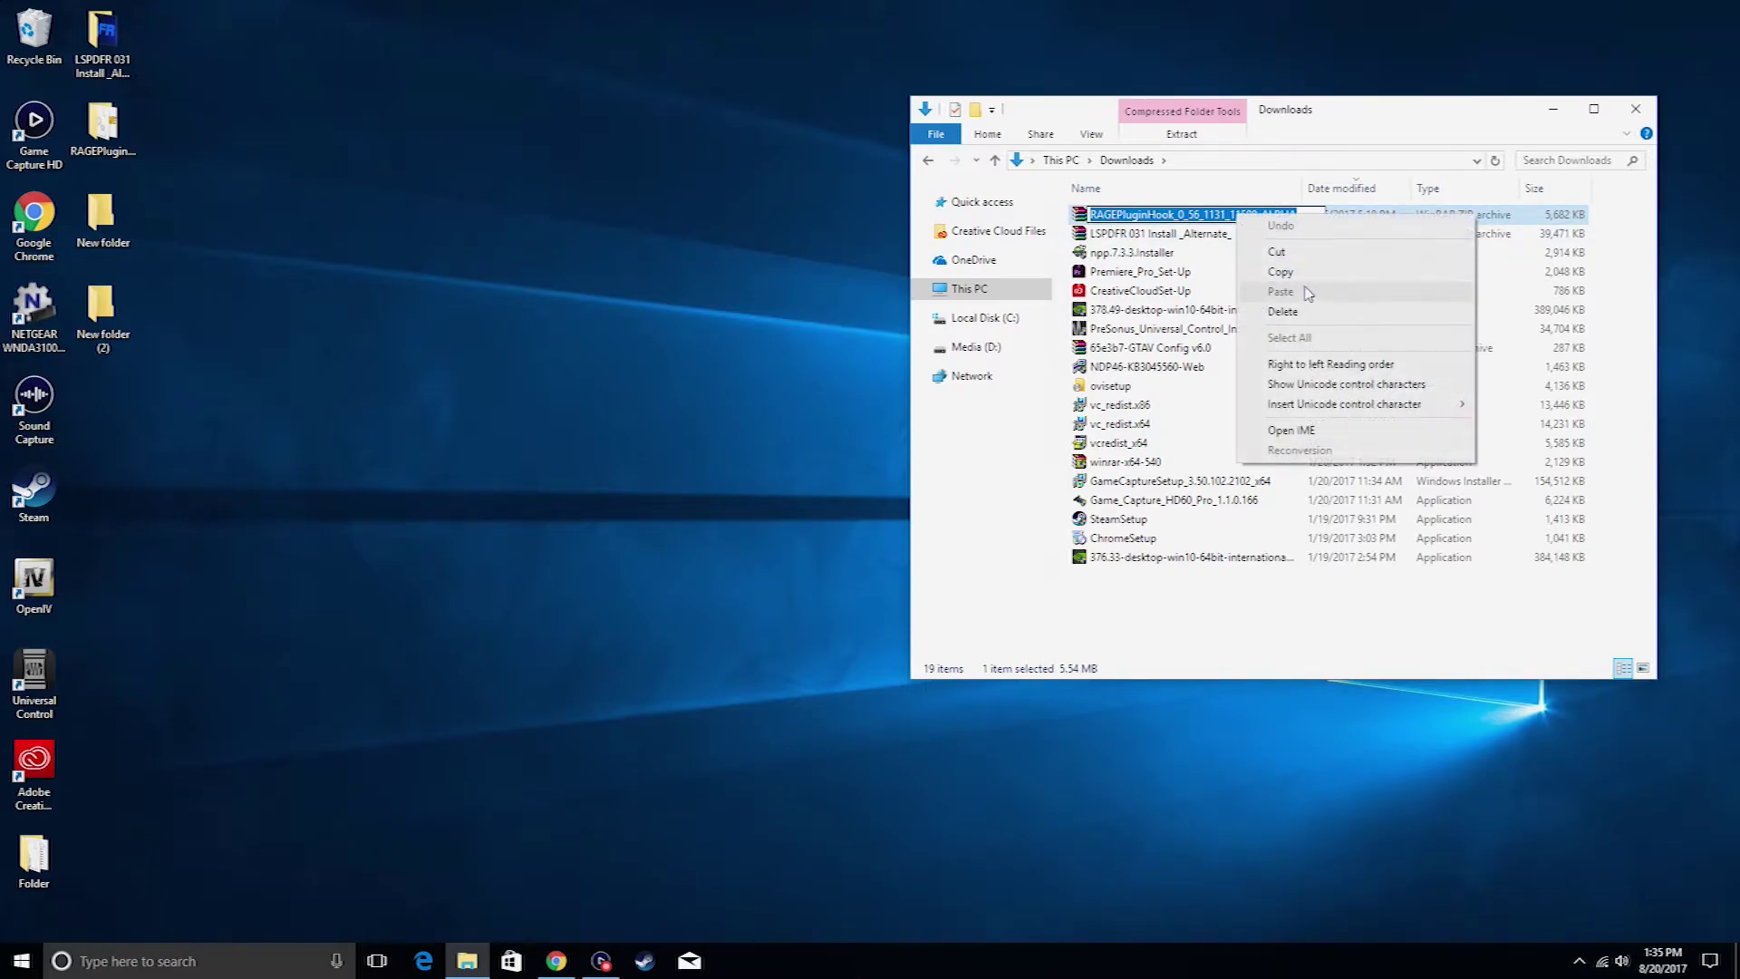
left_click(1269, 266)
Step: Start renaming a desktop New folder, then leave its name unchanged
left_click(102, 218)
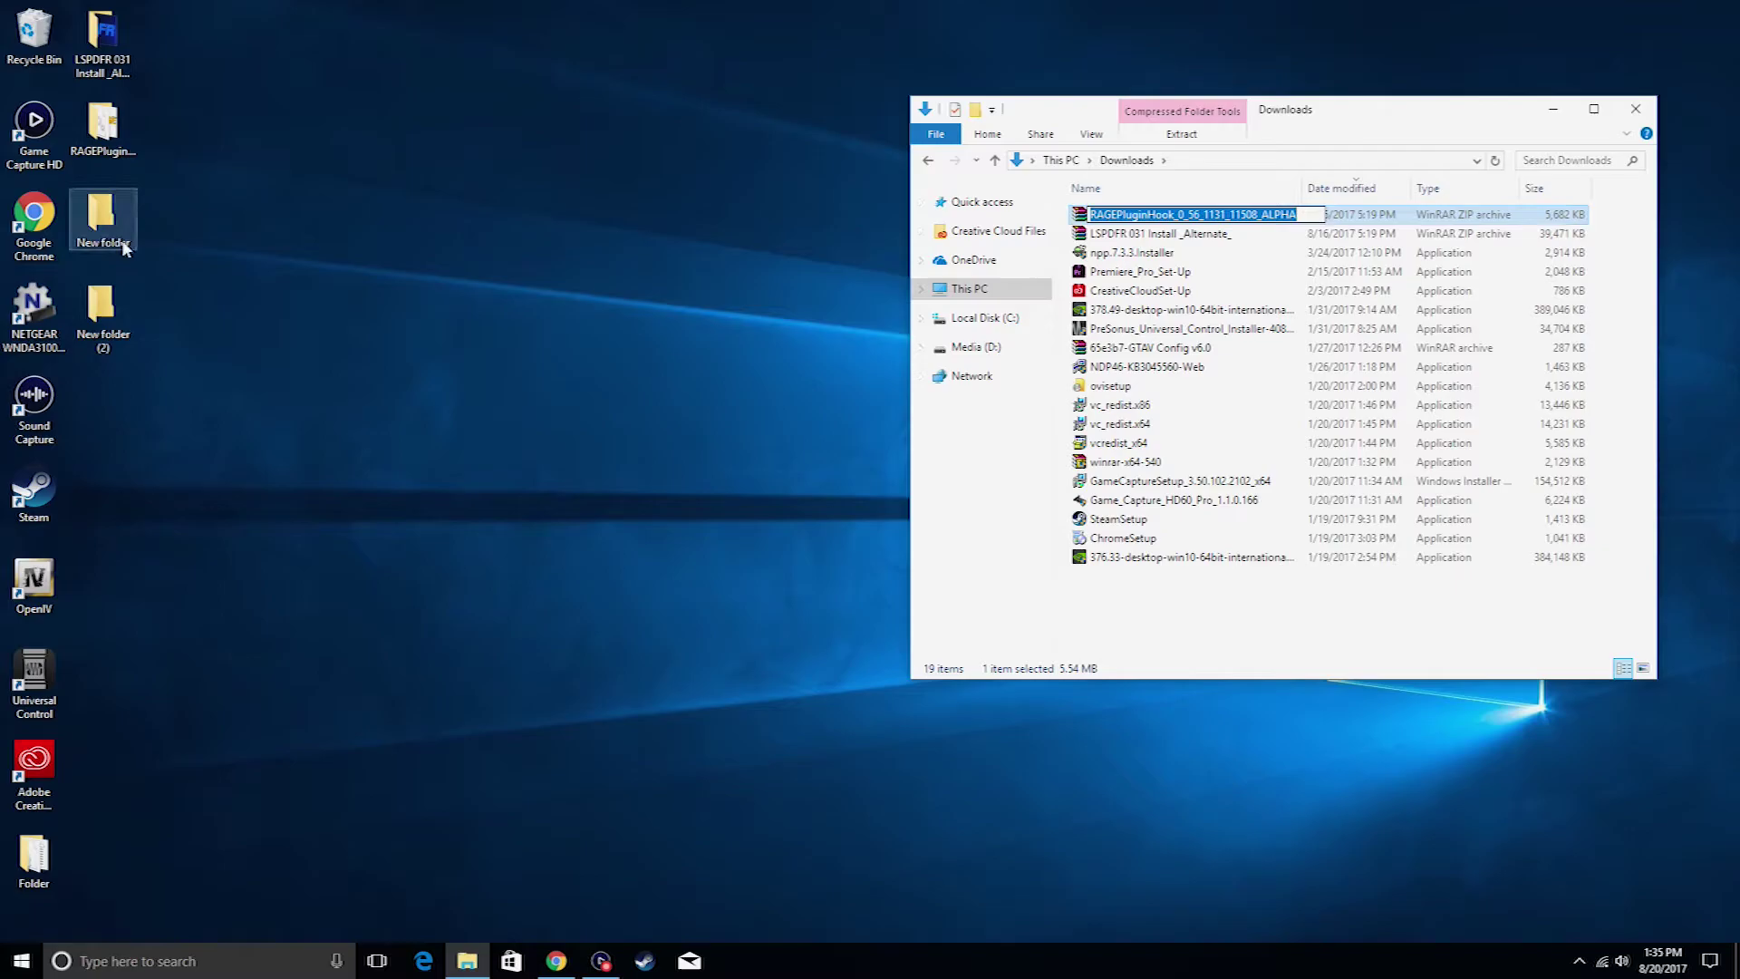
right_click(118, 232)
left_click(191, 672)
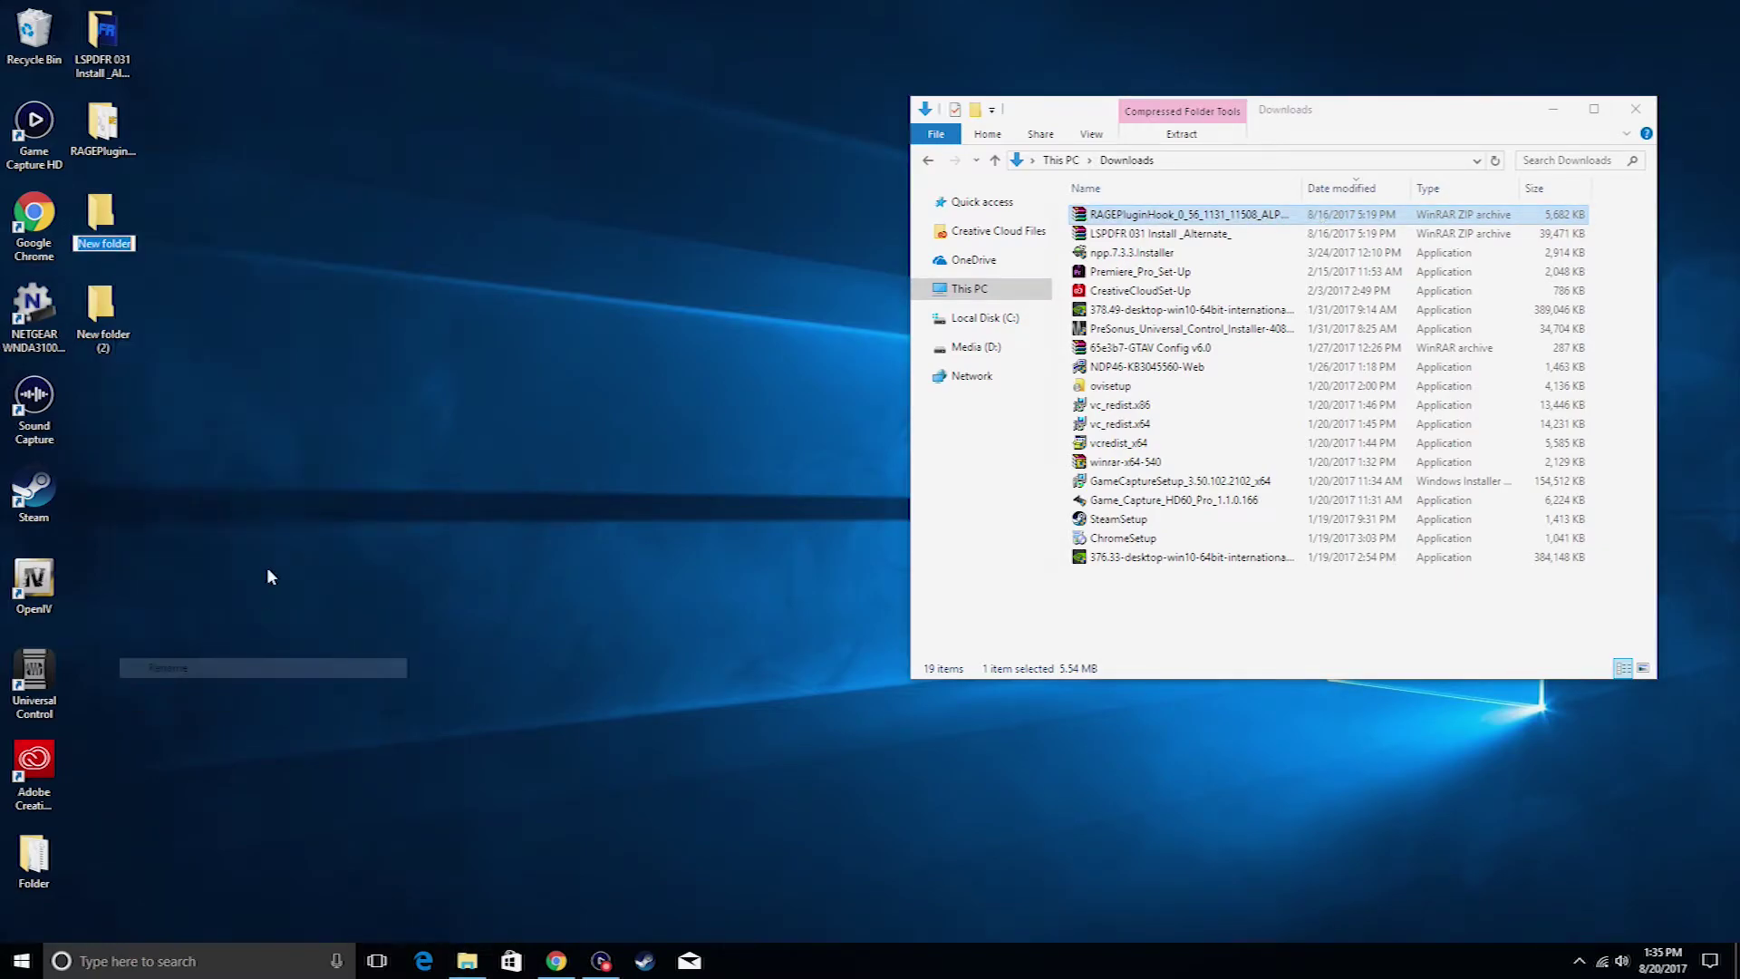
right_click(118, 241)
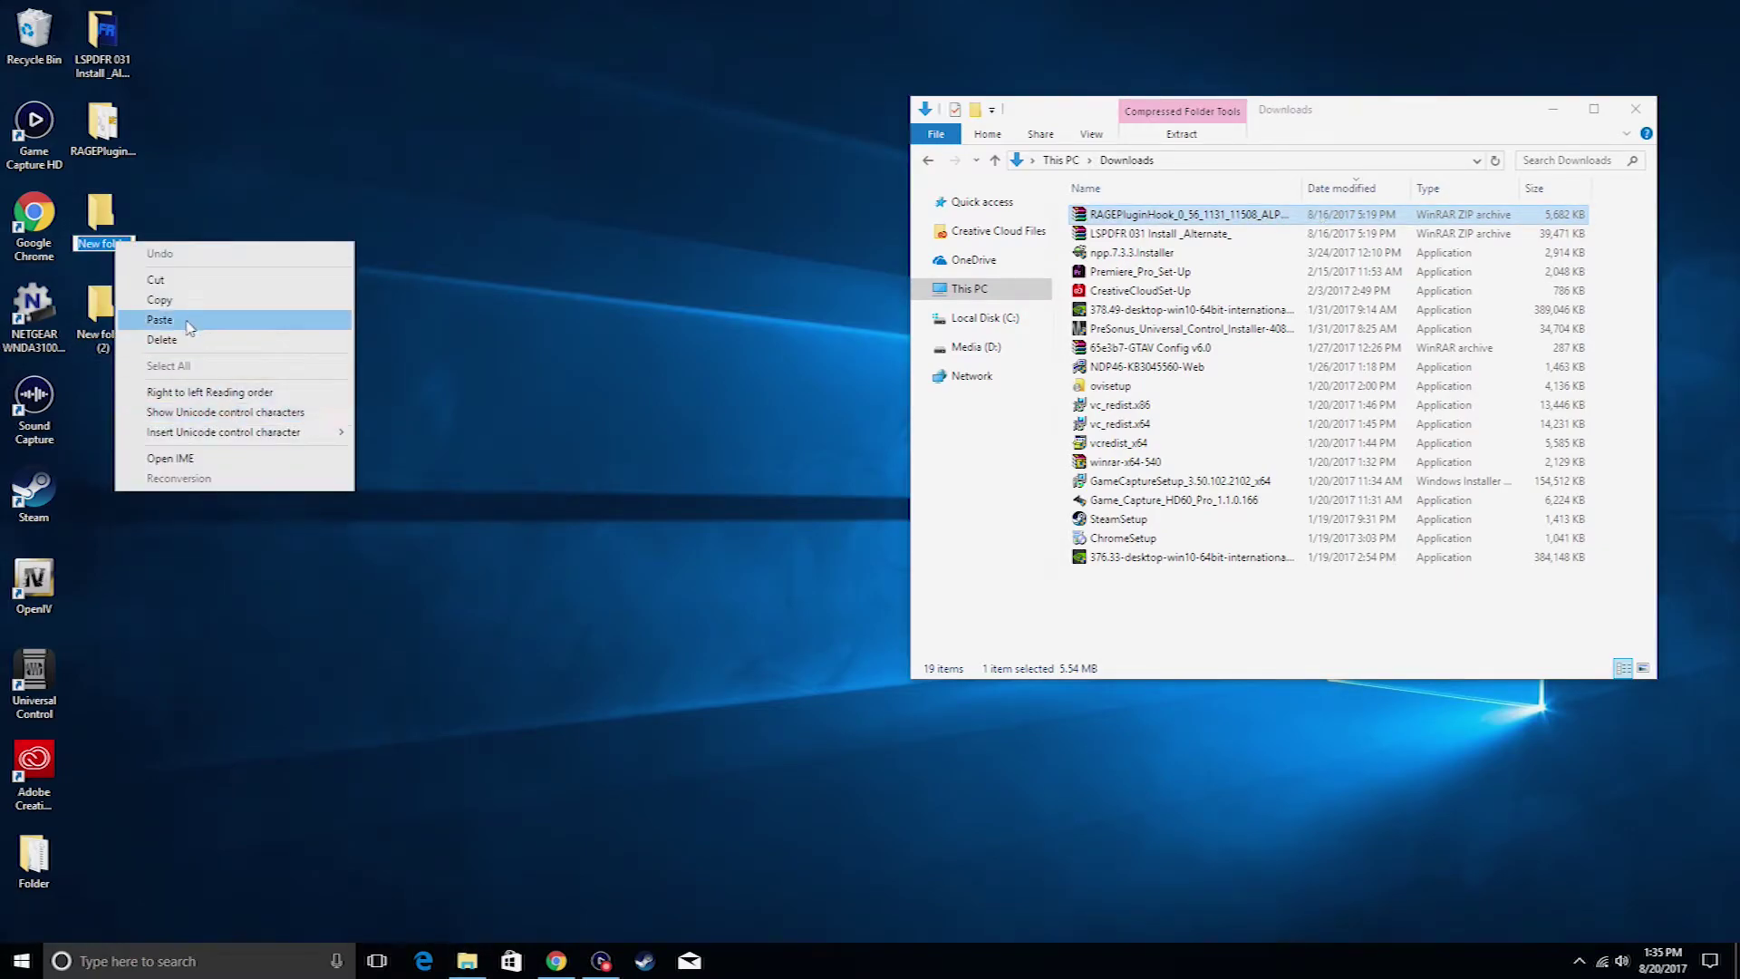
left_click(716, 337)
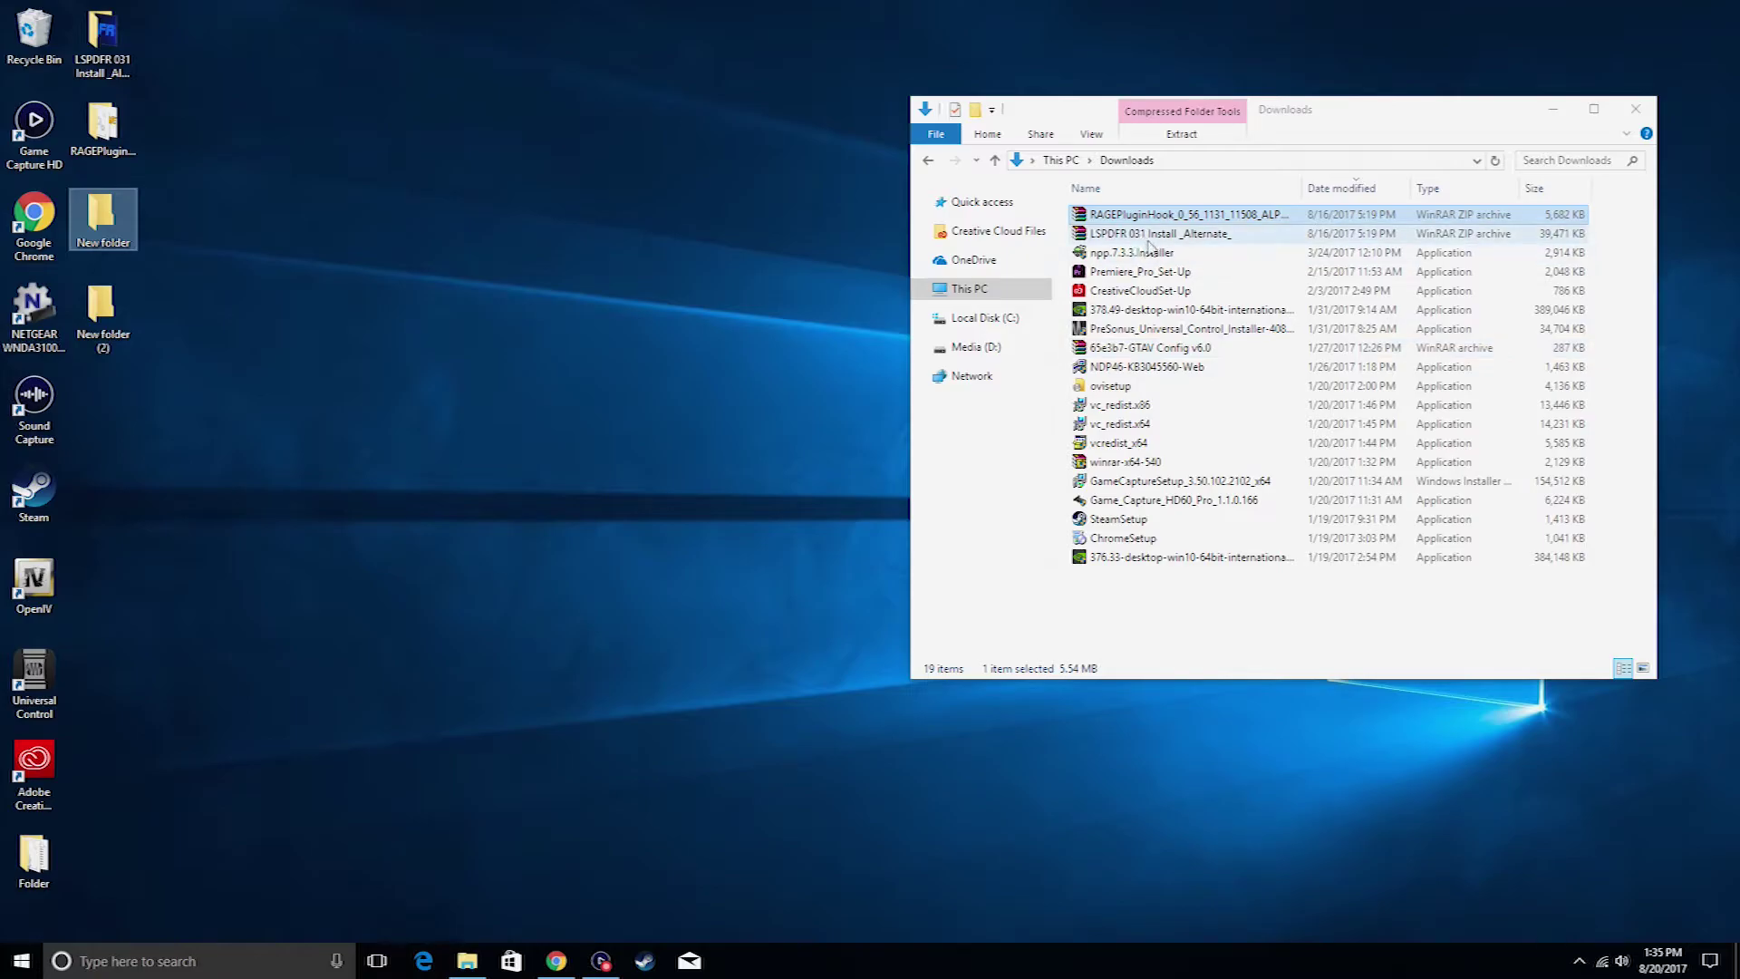
Step: Select both empty New folders on the desktop and delete them
left_click_drag(159, 191, 94, 319)
right_click(94, 319)
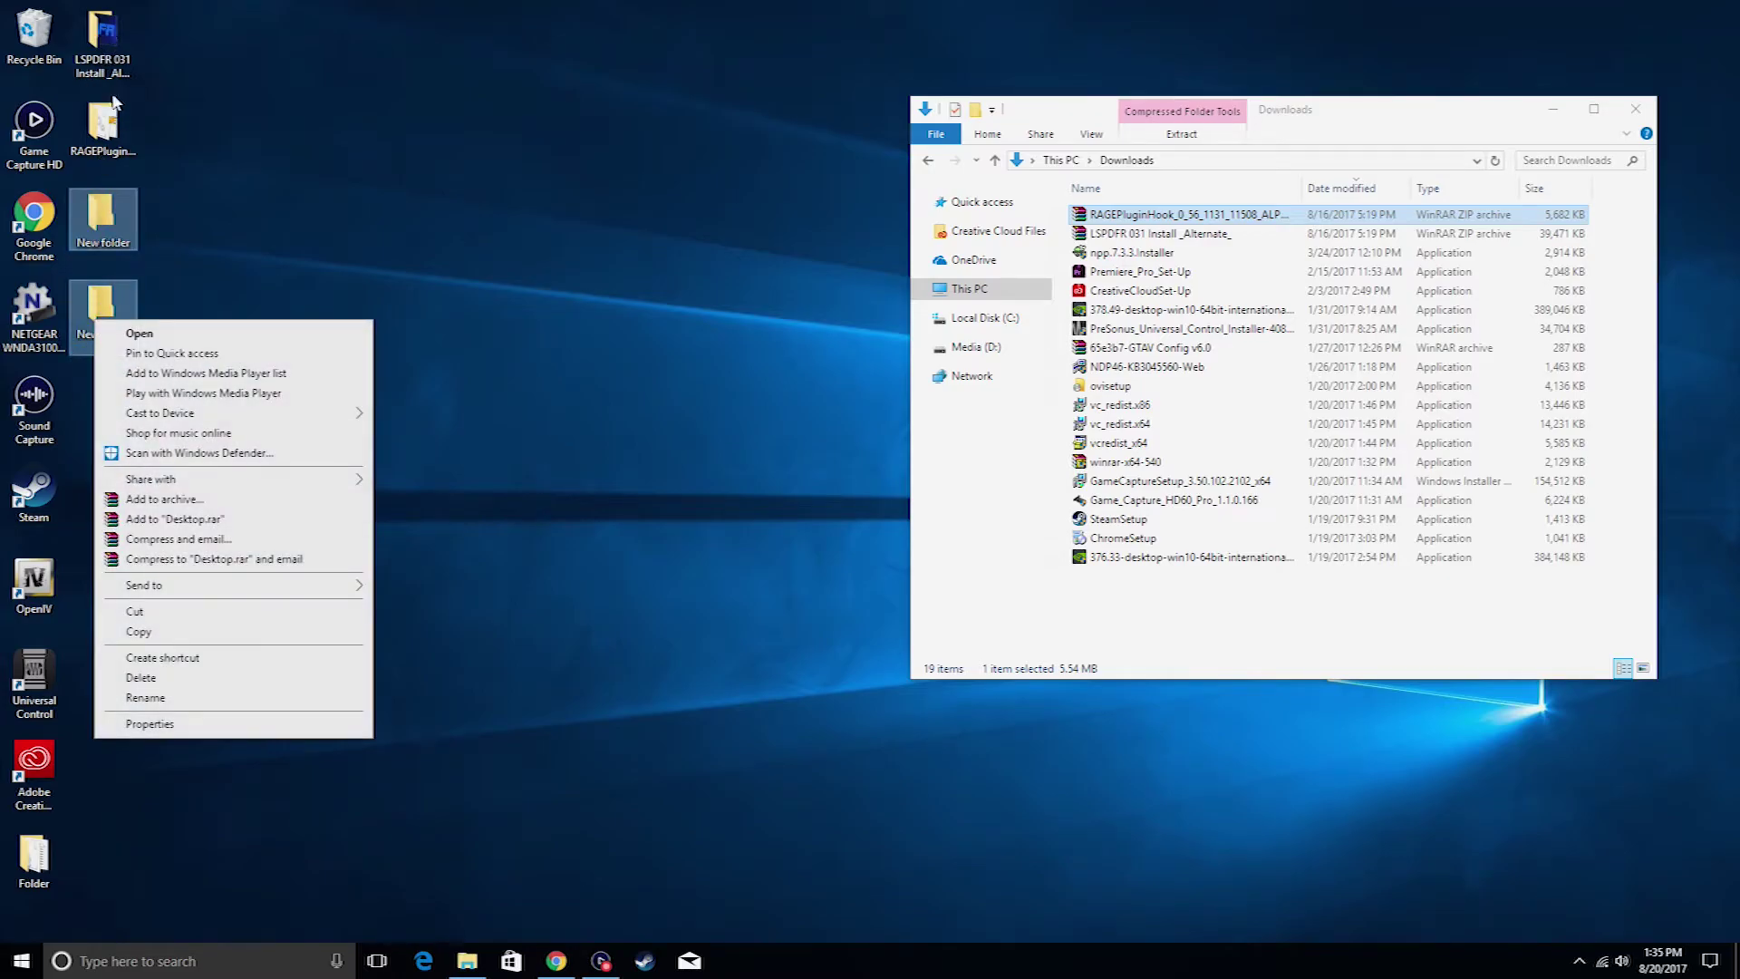
left_click(145, 677)
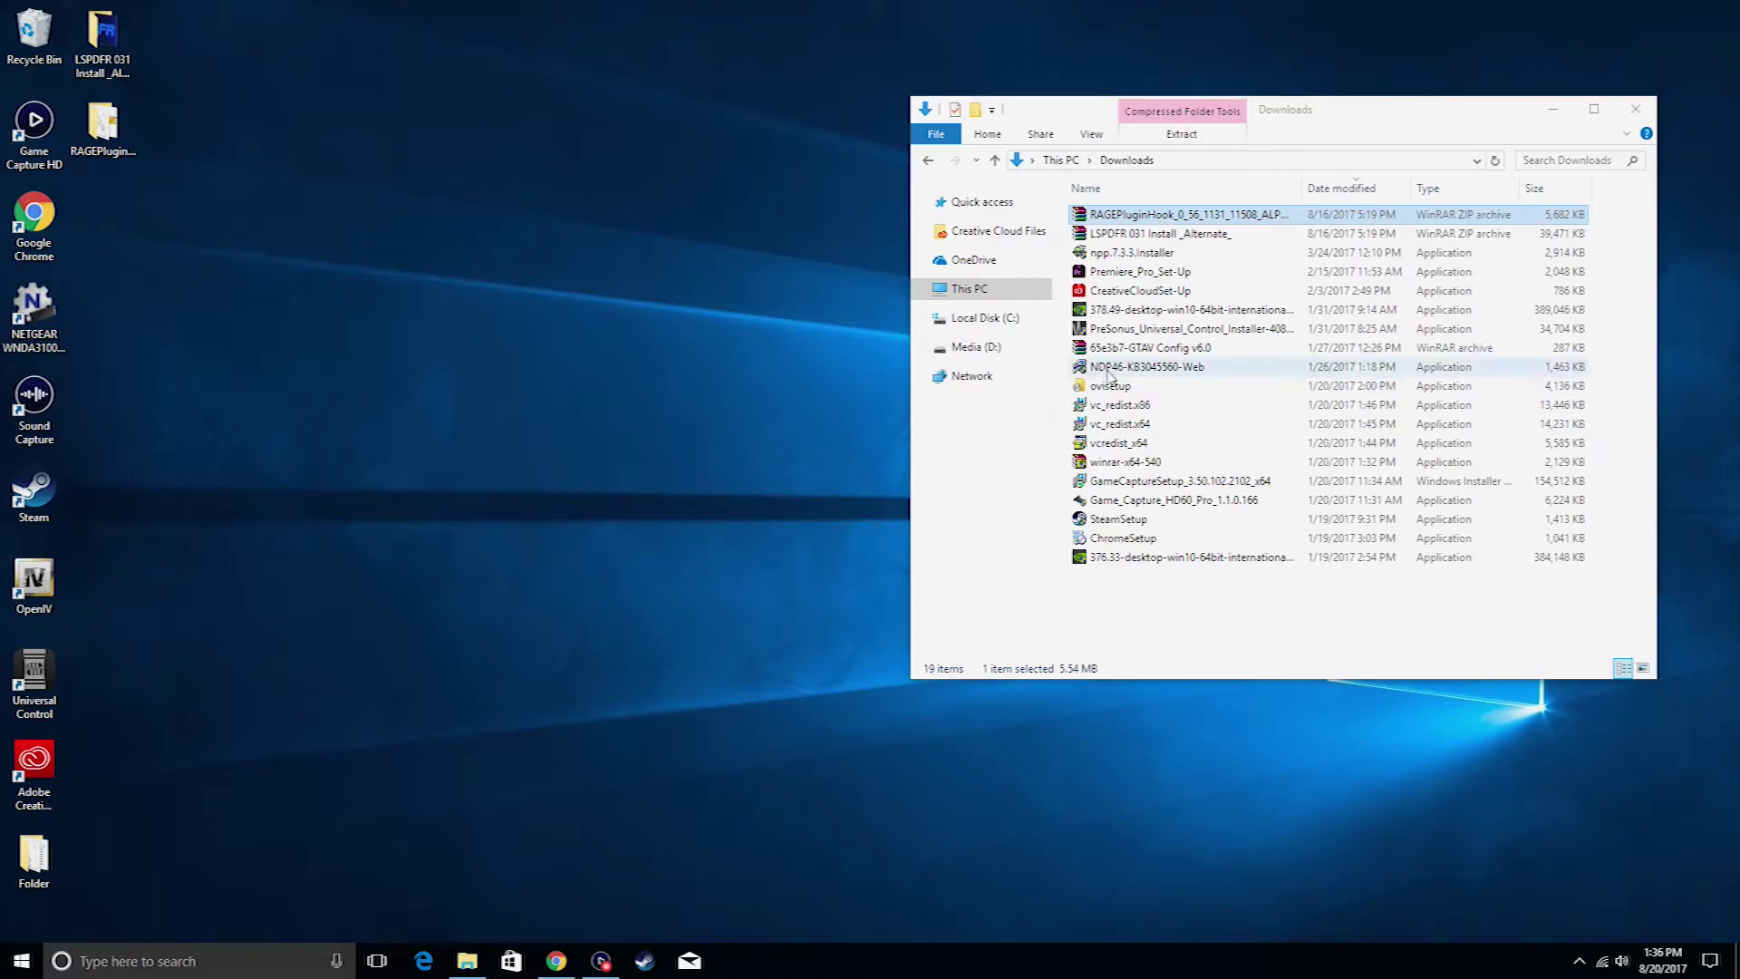
right_click(1154, 219)
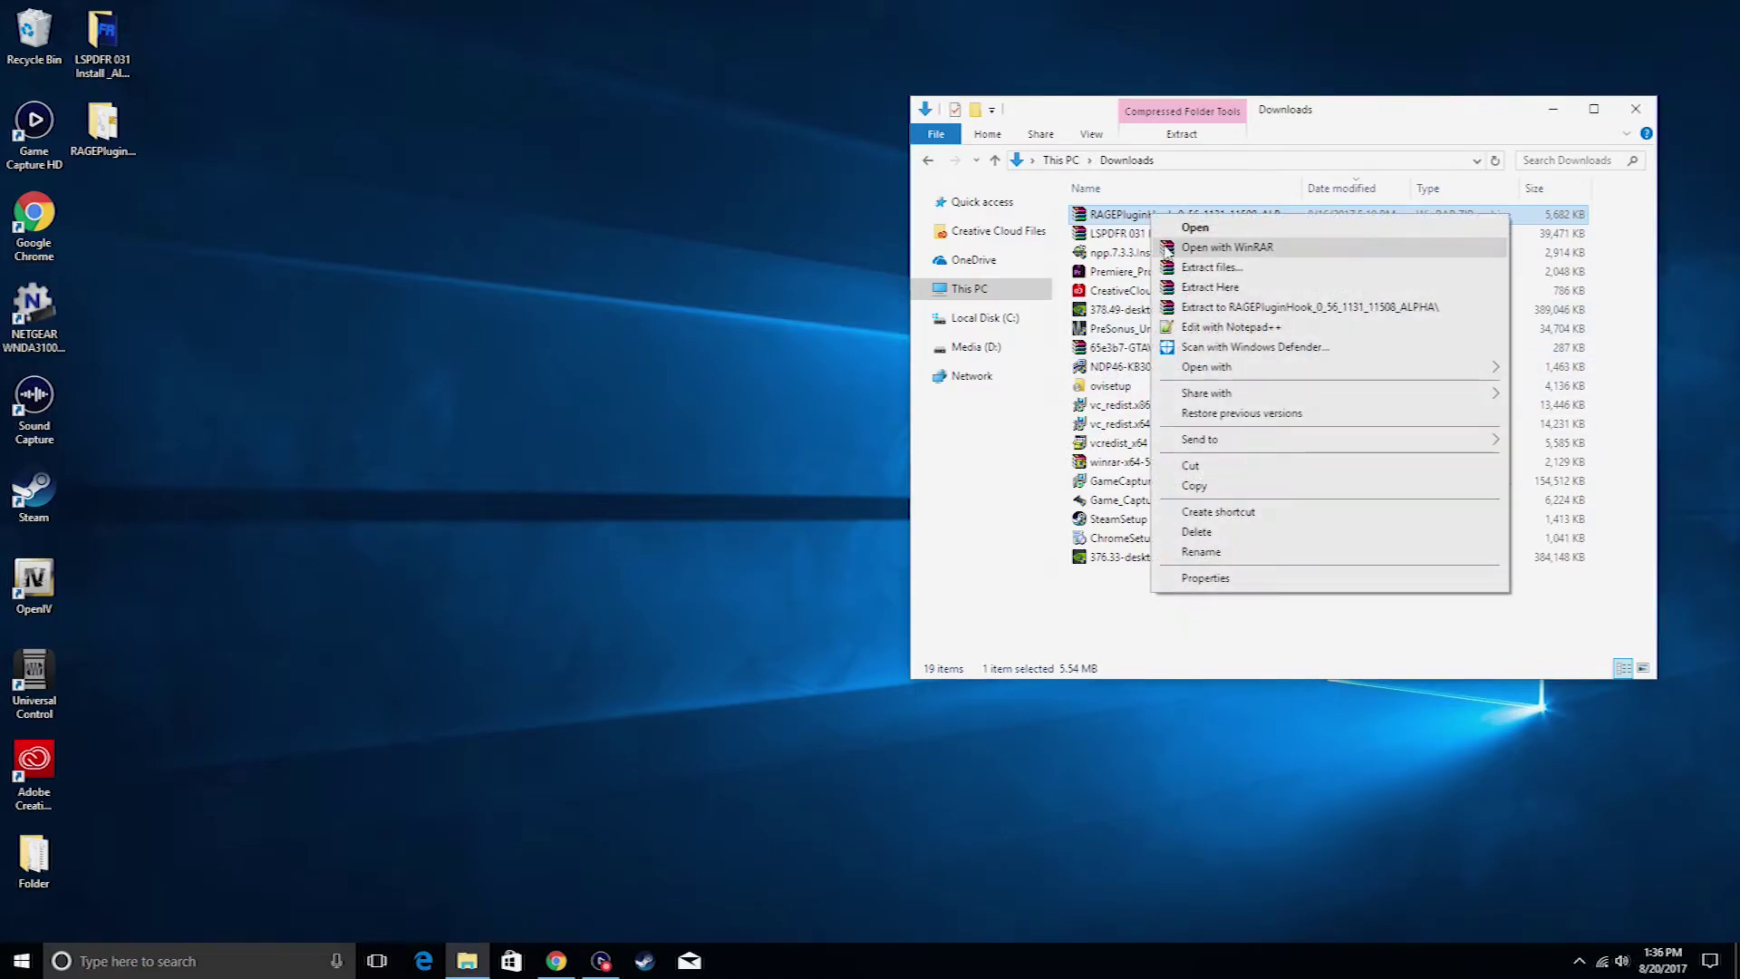
Step: Extract the RAGEPluginHook archive into its Desktop RAGEPluginHook folder
left_click(1215, 267)
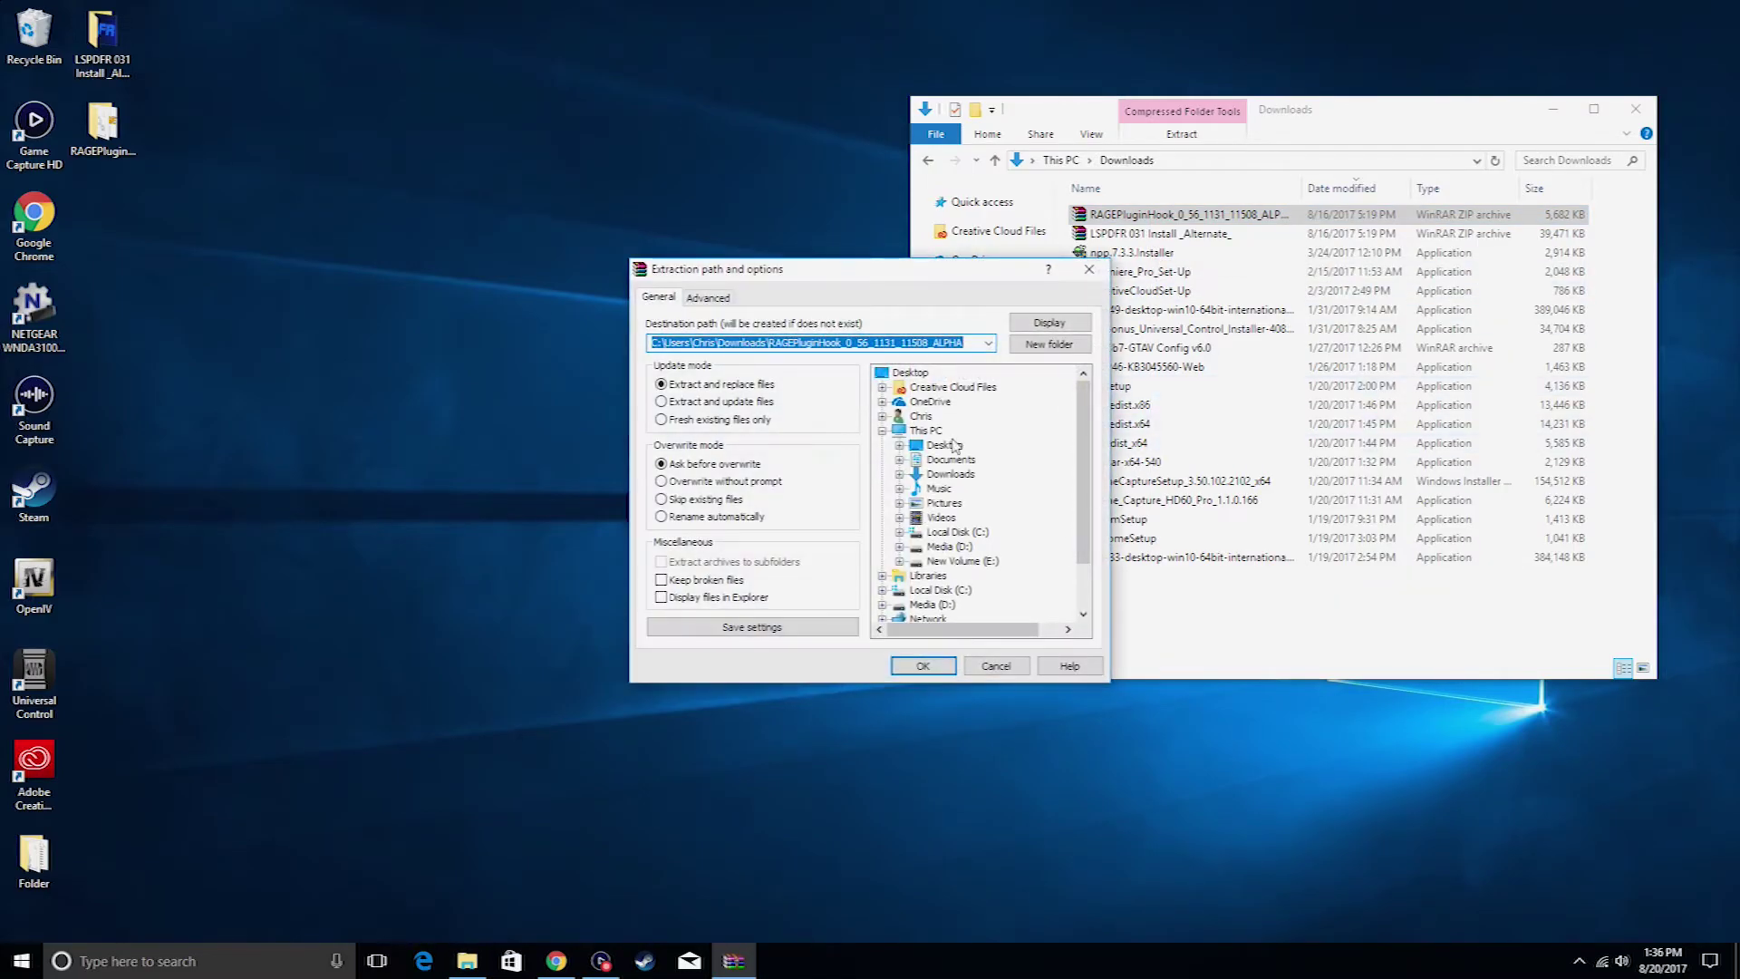
left_click(900, 445)
left_click(997, 489)
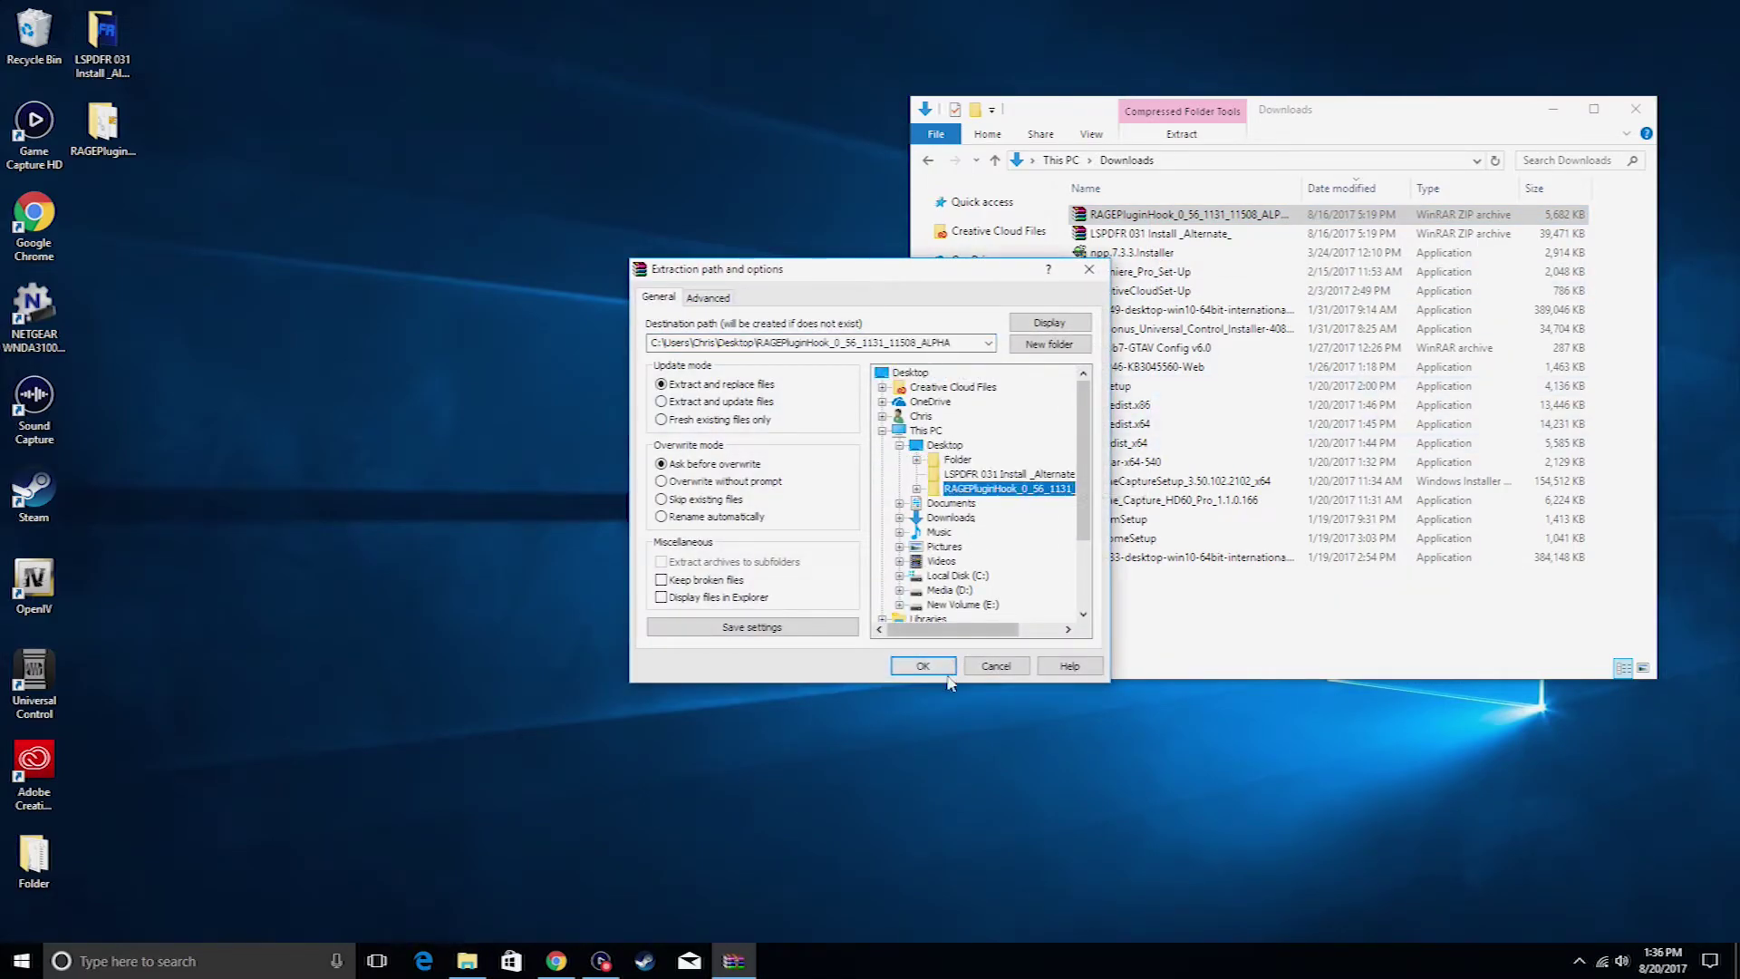
left_click(922, 666)
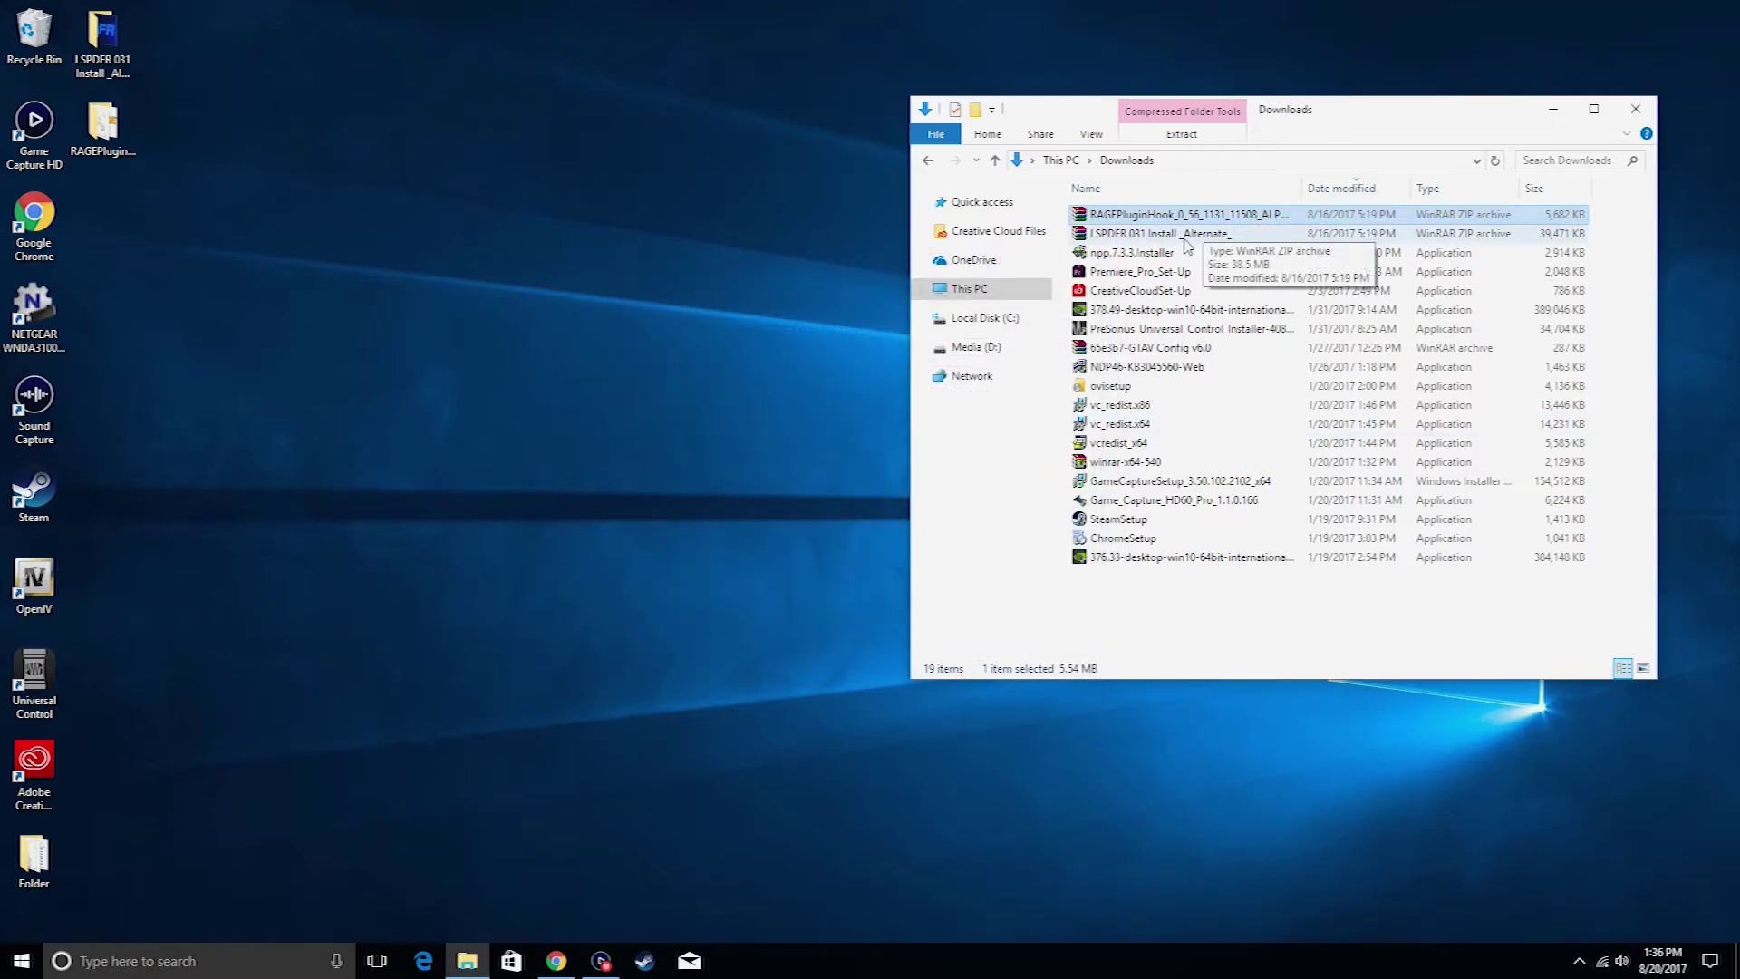
Step: Extract the LSPDFR 031 Install _Alternate_ archive into its Desktop install folder
right_click(1185, 236)
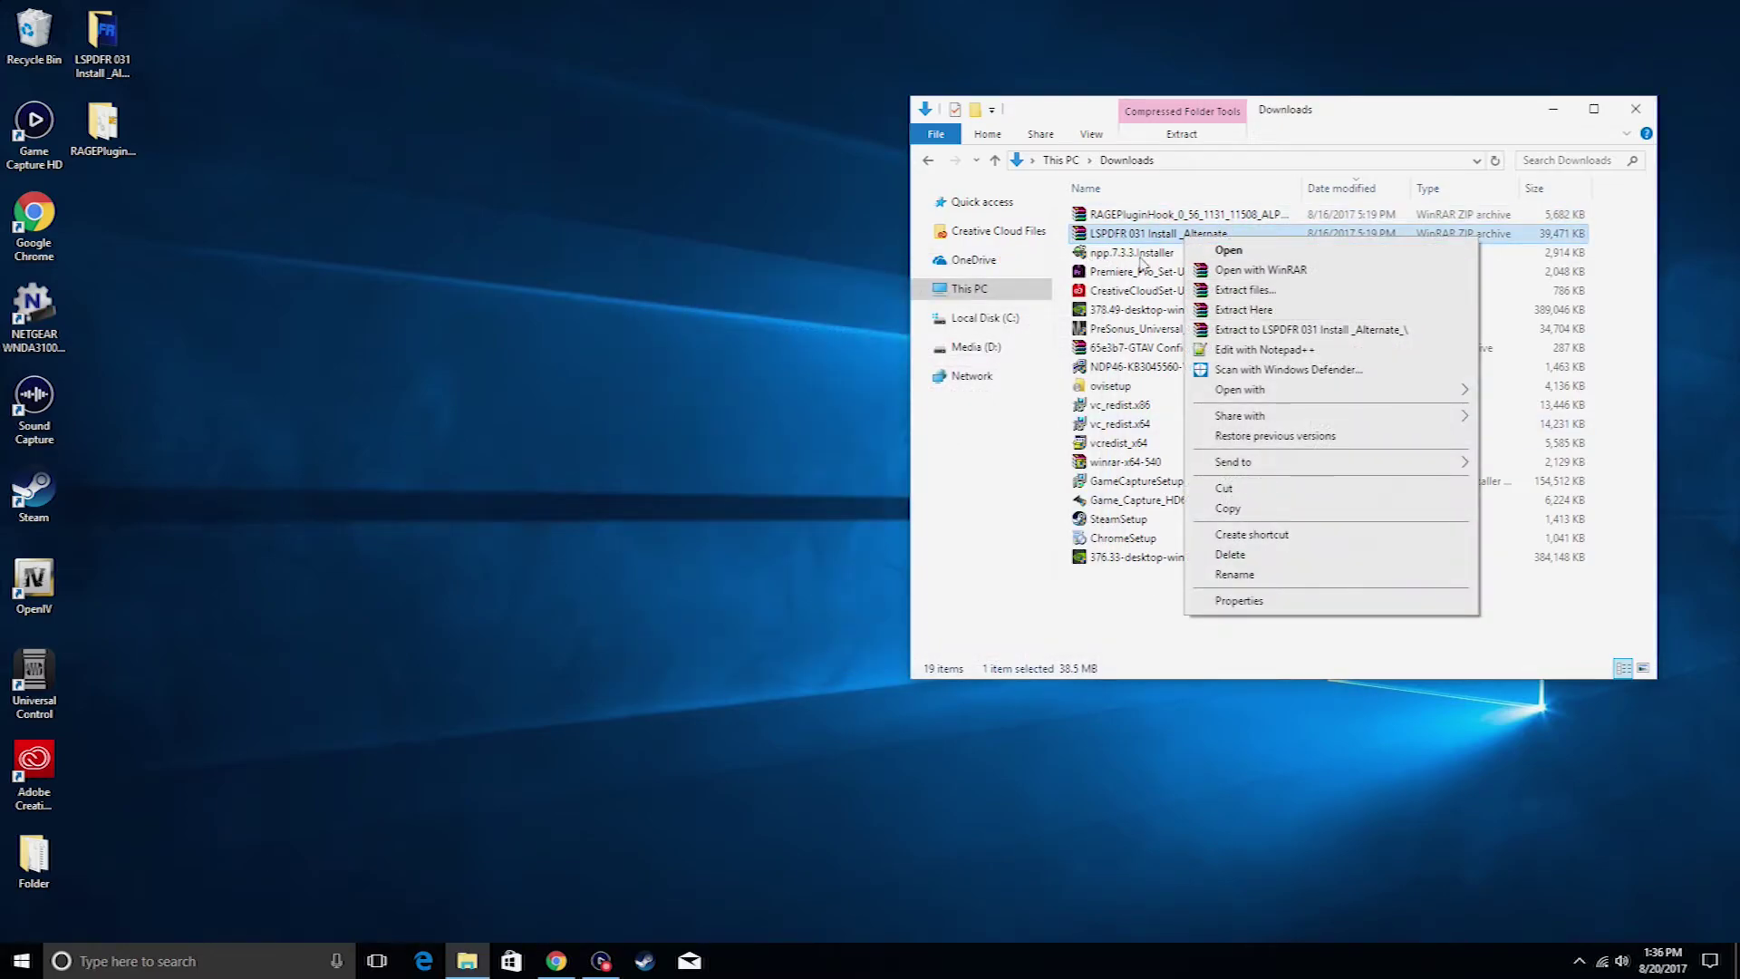
left_click(1237, 290)
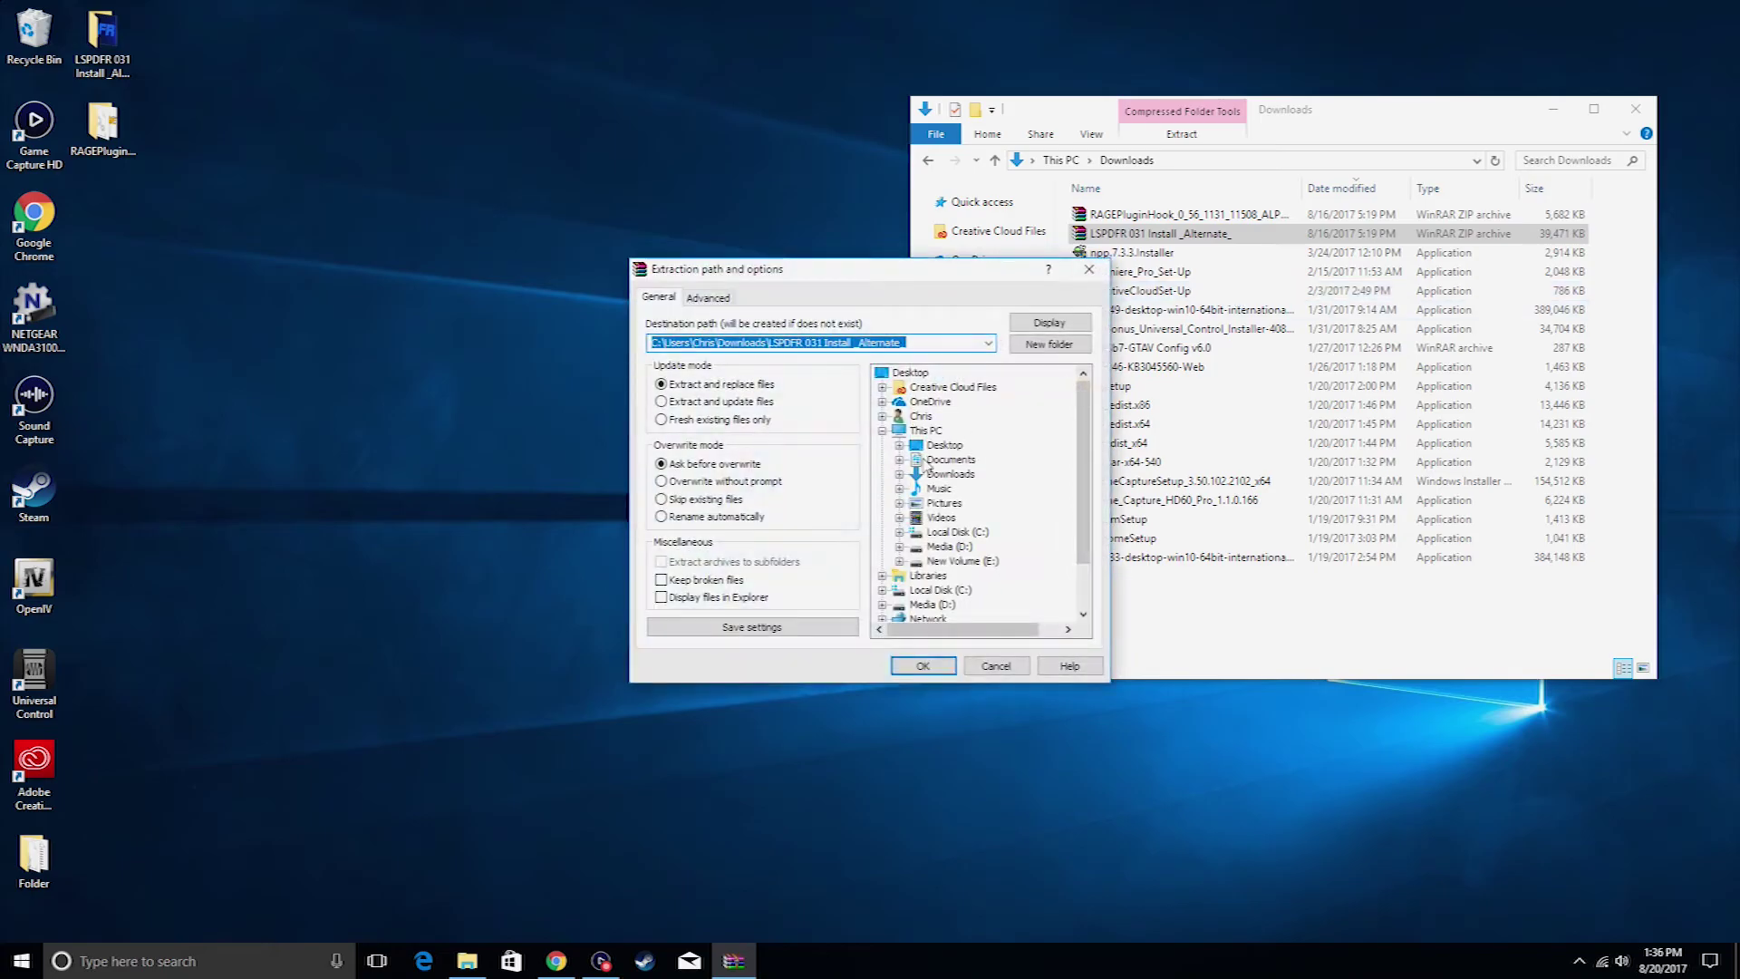
left_click(903, 448)
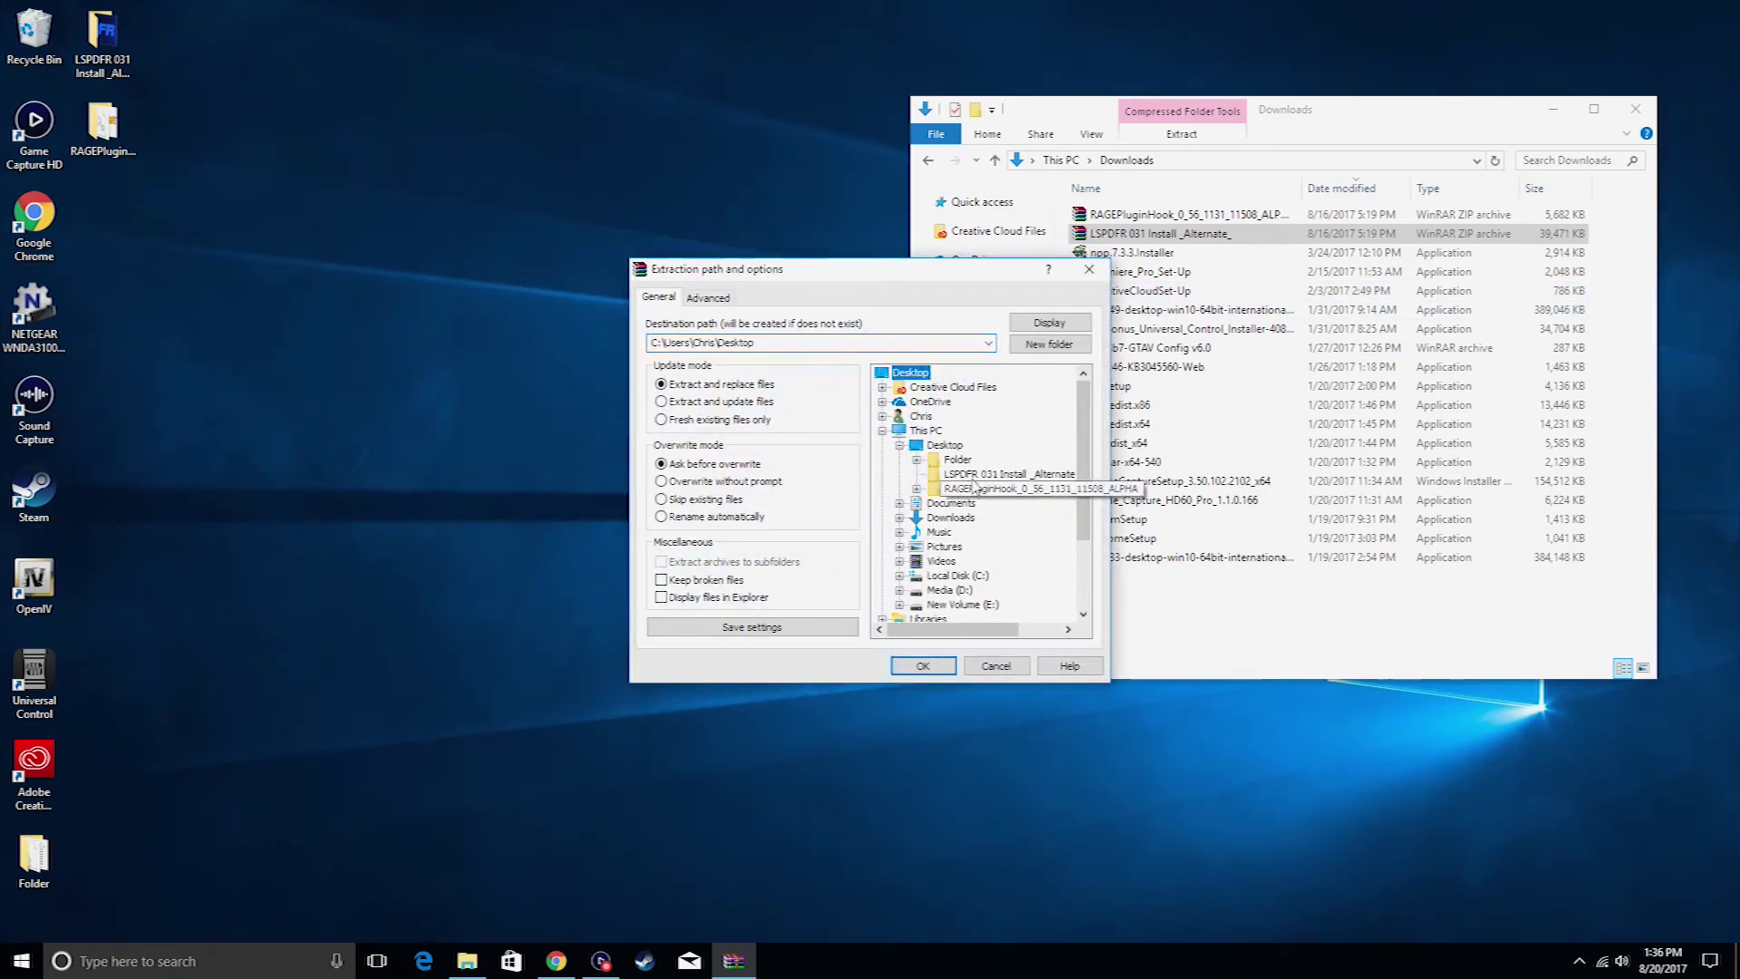
left_click(933, 668)
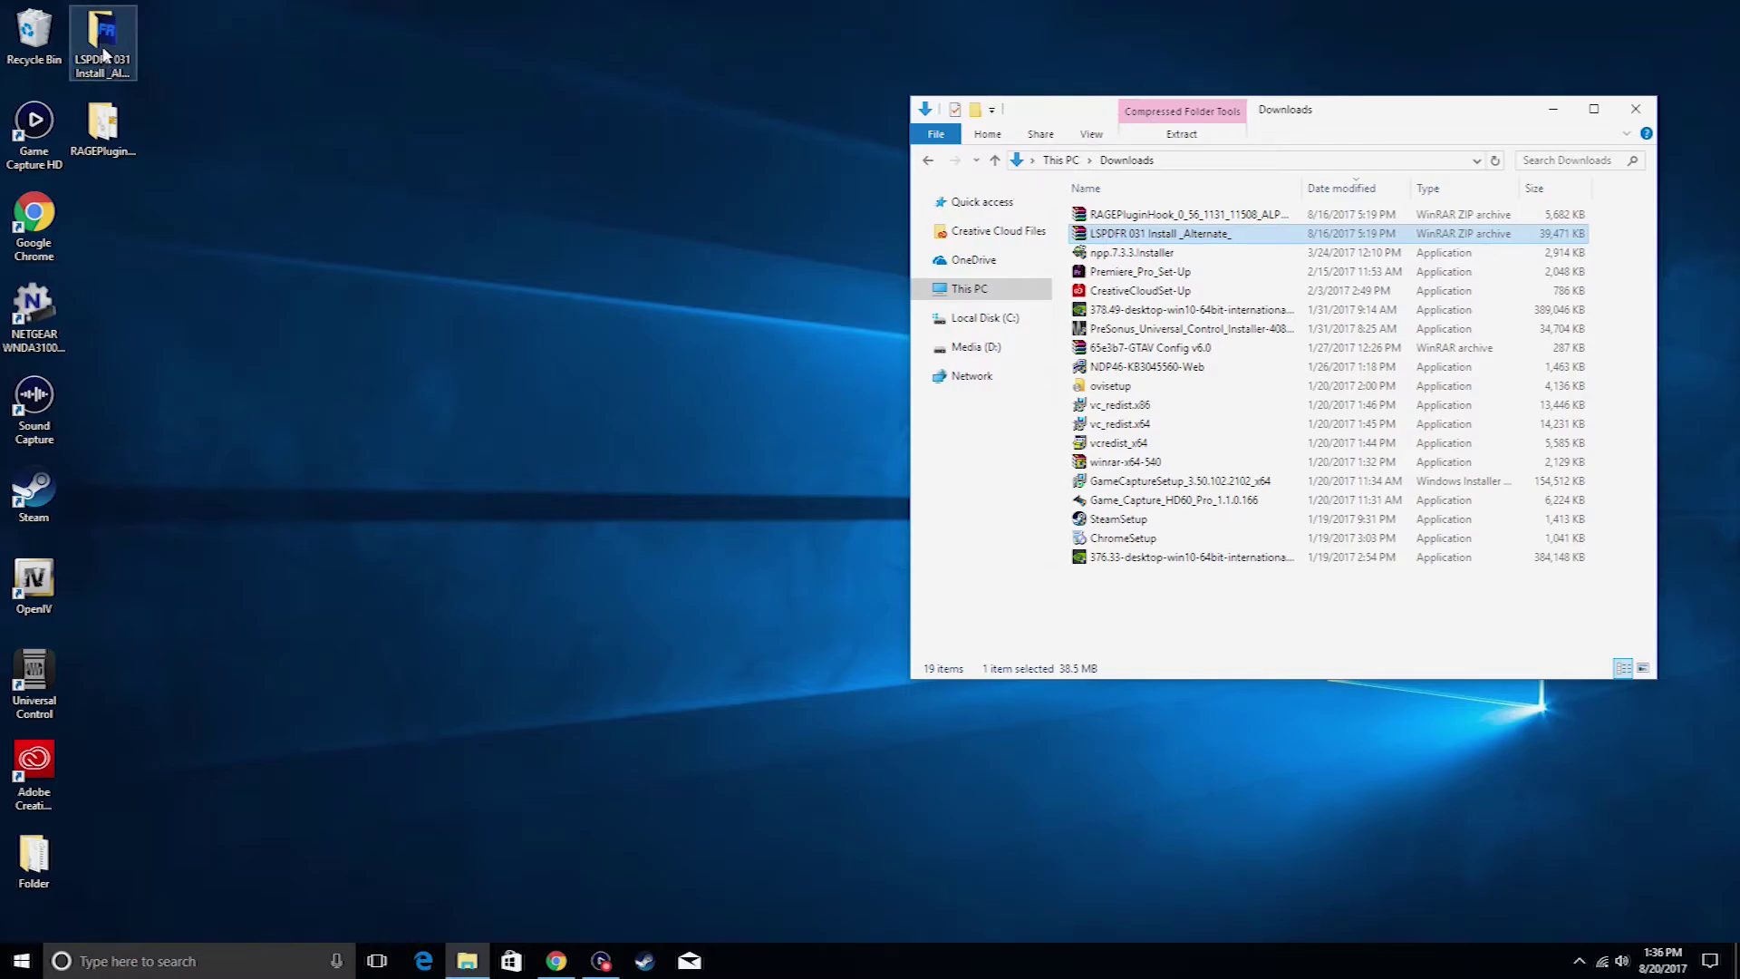
Step: Run the LSPDFR installer through license and components, browsing to the Grand Theft Auto V - Copy folder
double_click(104, 54)
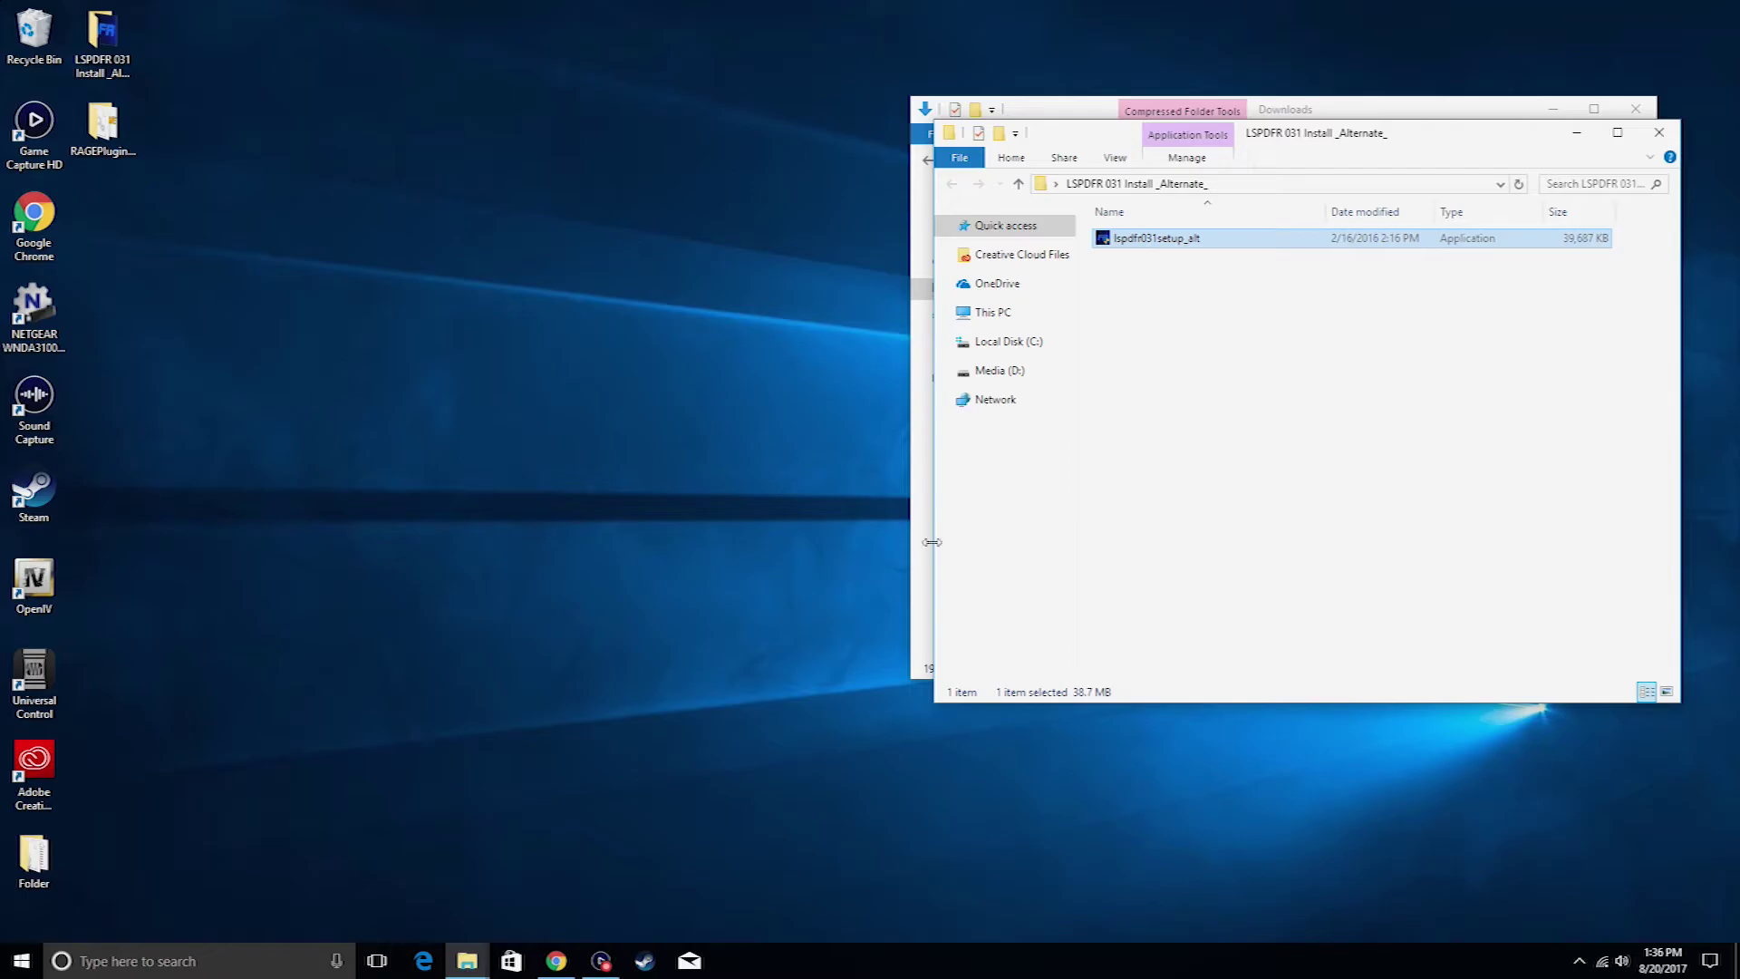
left_click(900, 528)
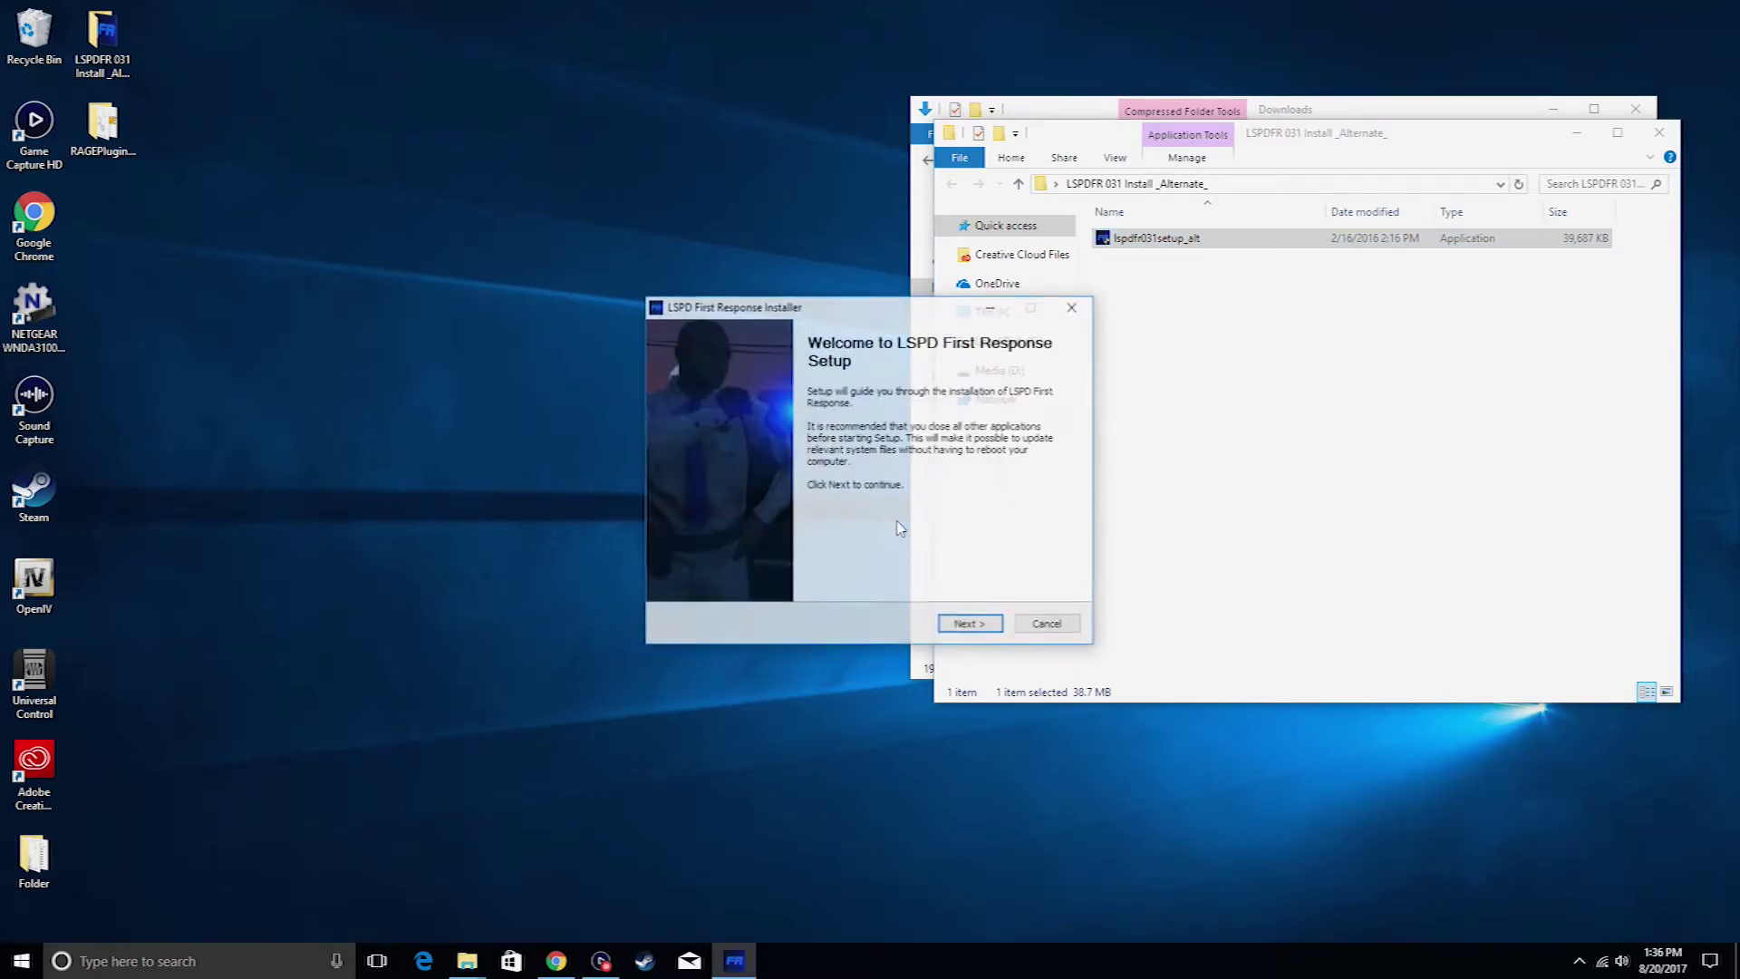
left_click(970, 623)
left_click(970, 625)
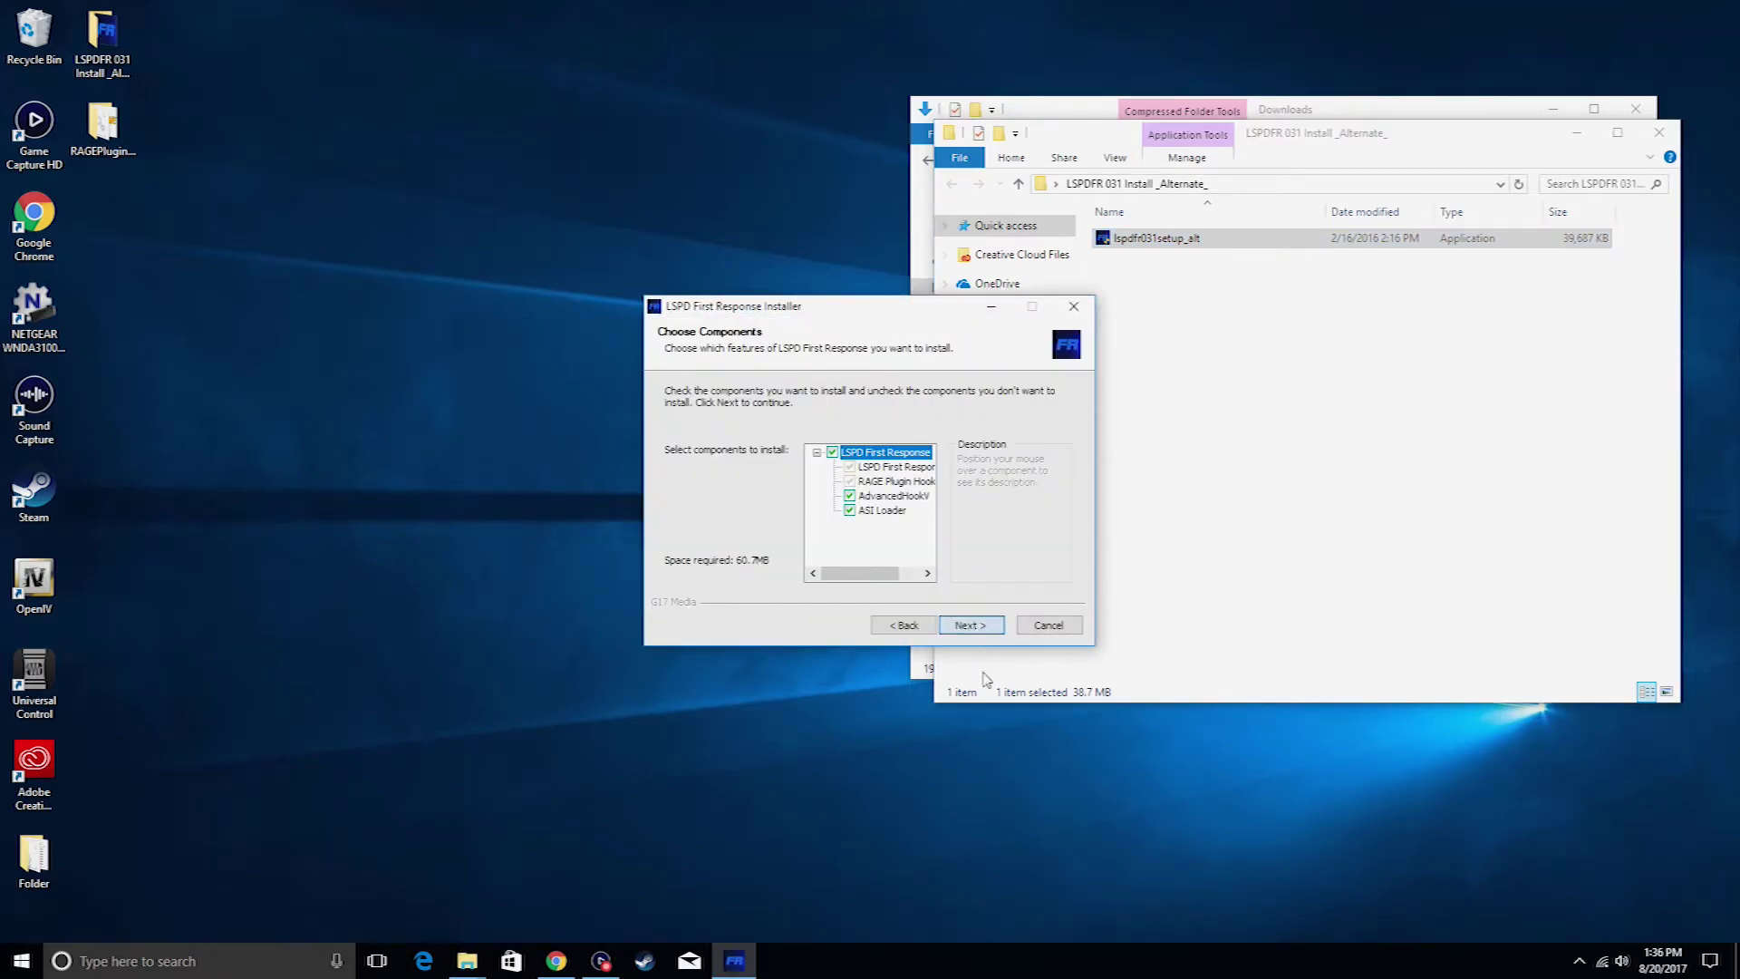
left_click(970, 624)
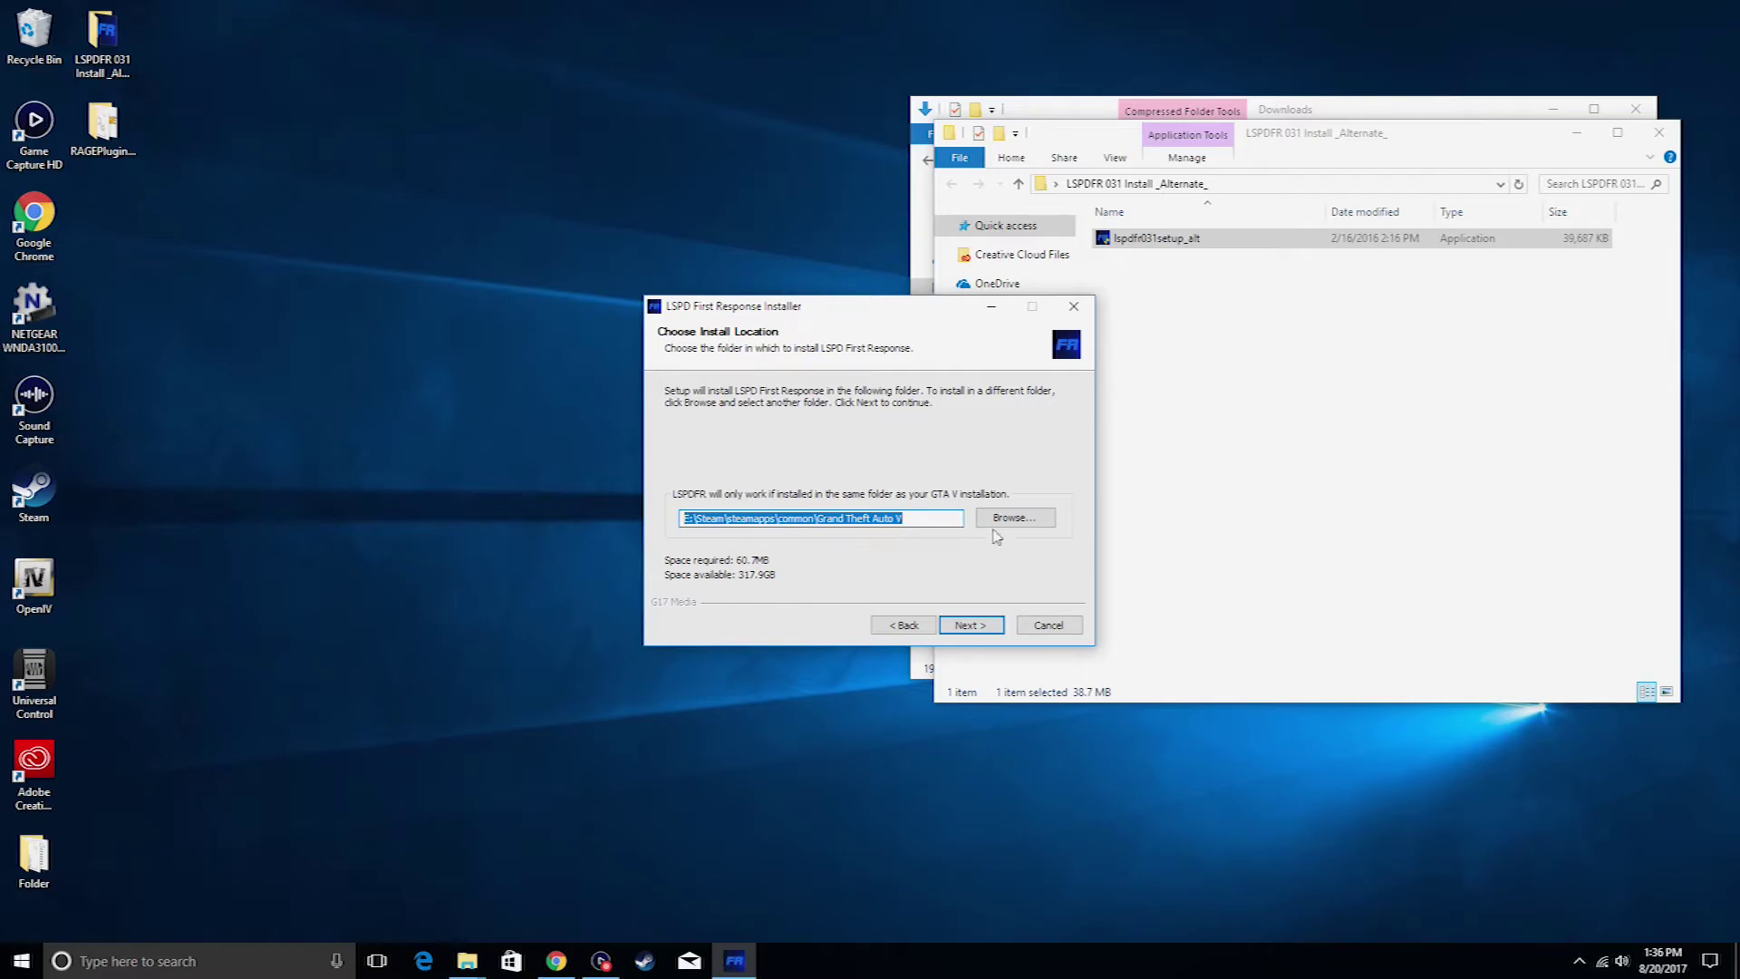
left_click(910, 518)
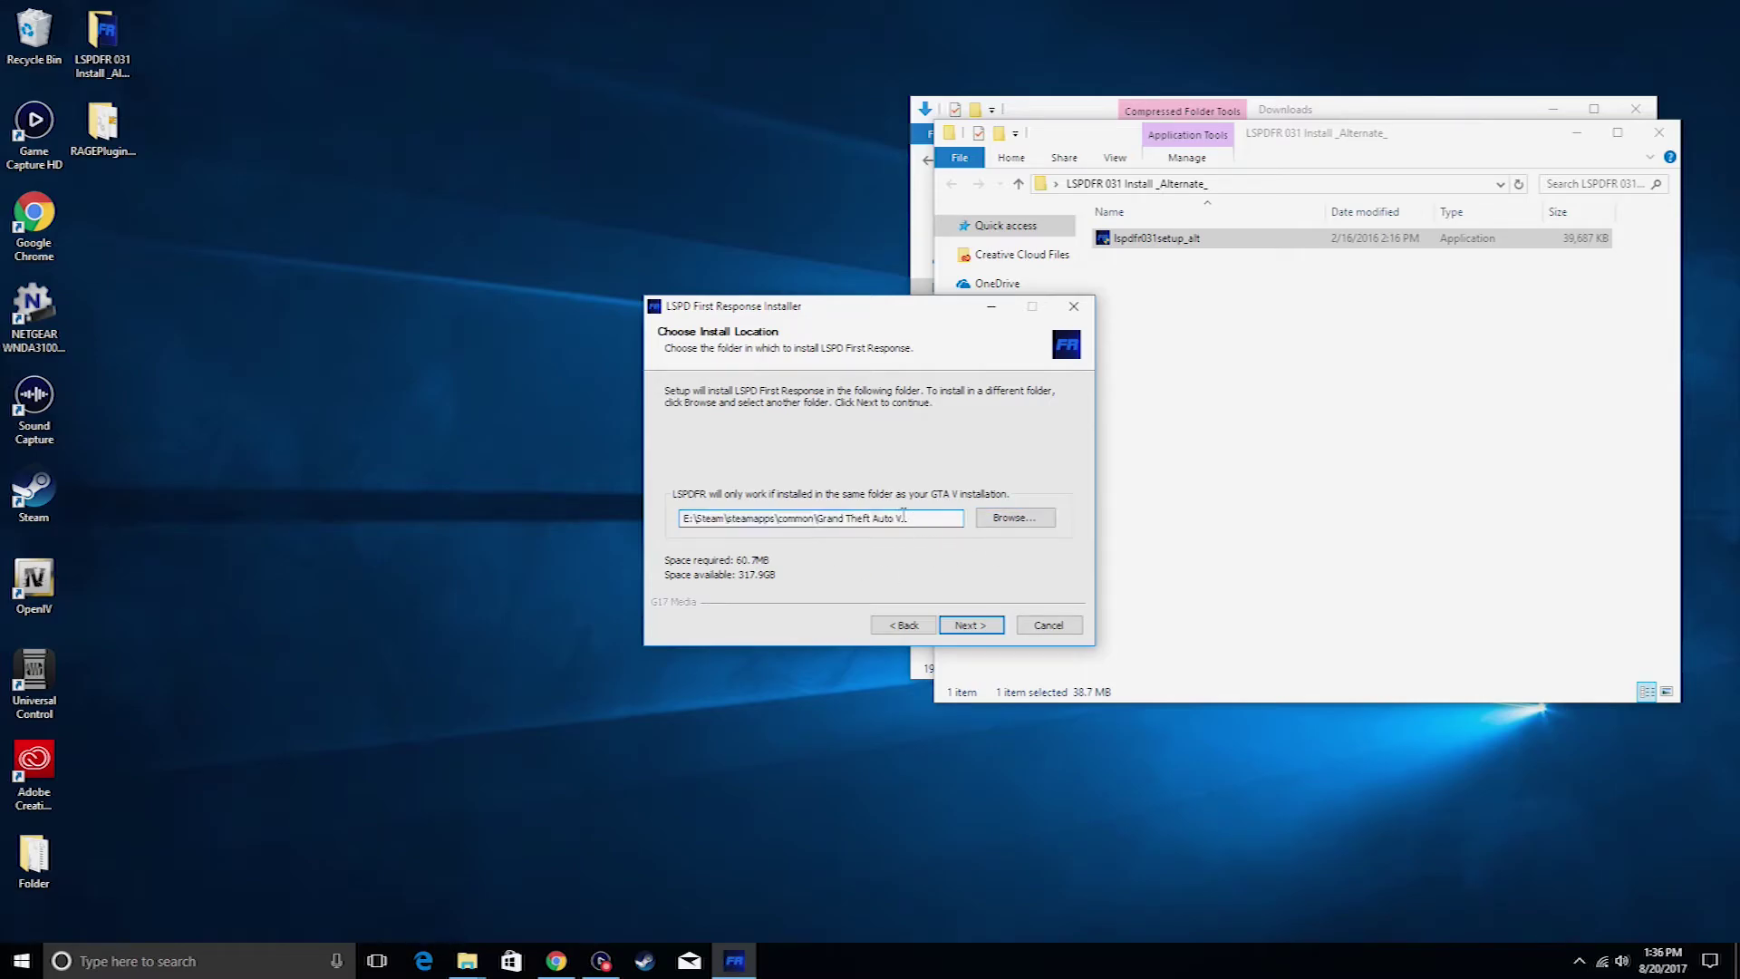
left_click(988, 520)
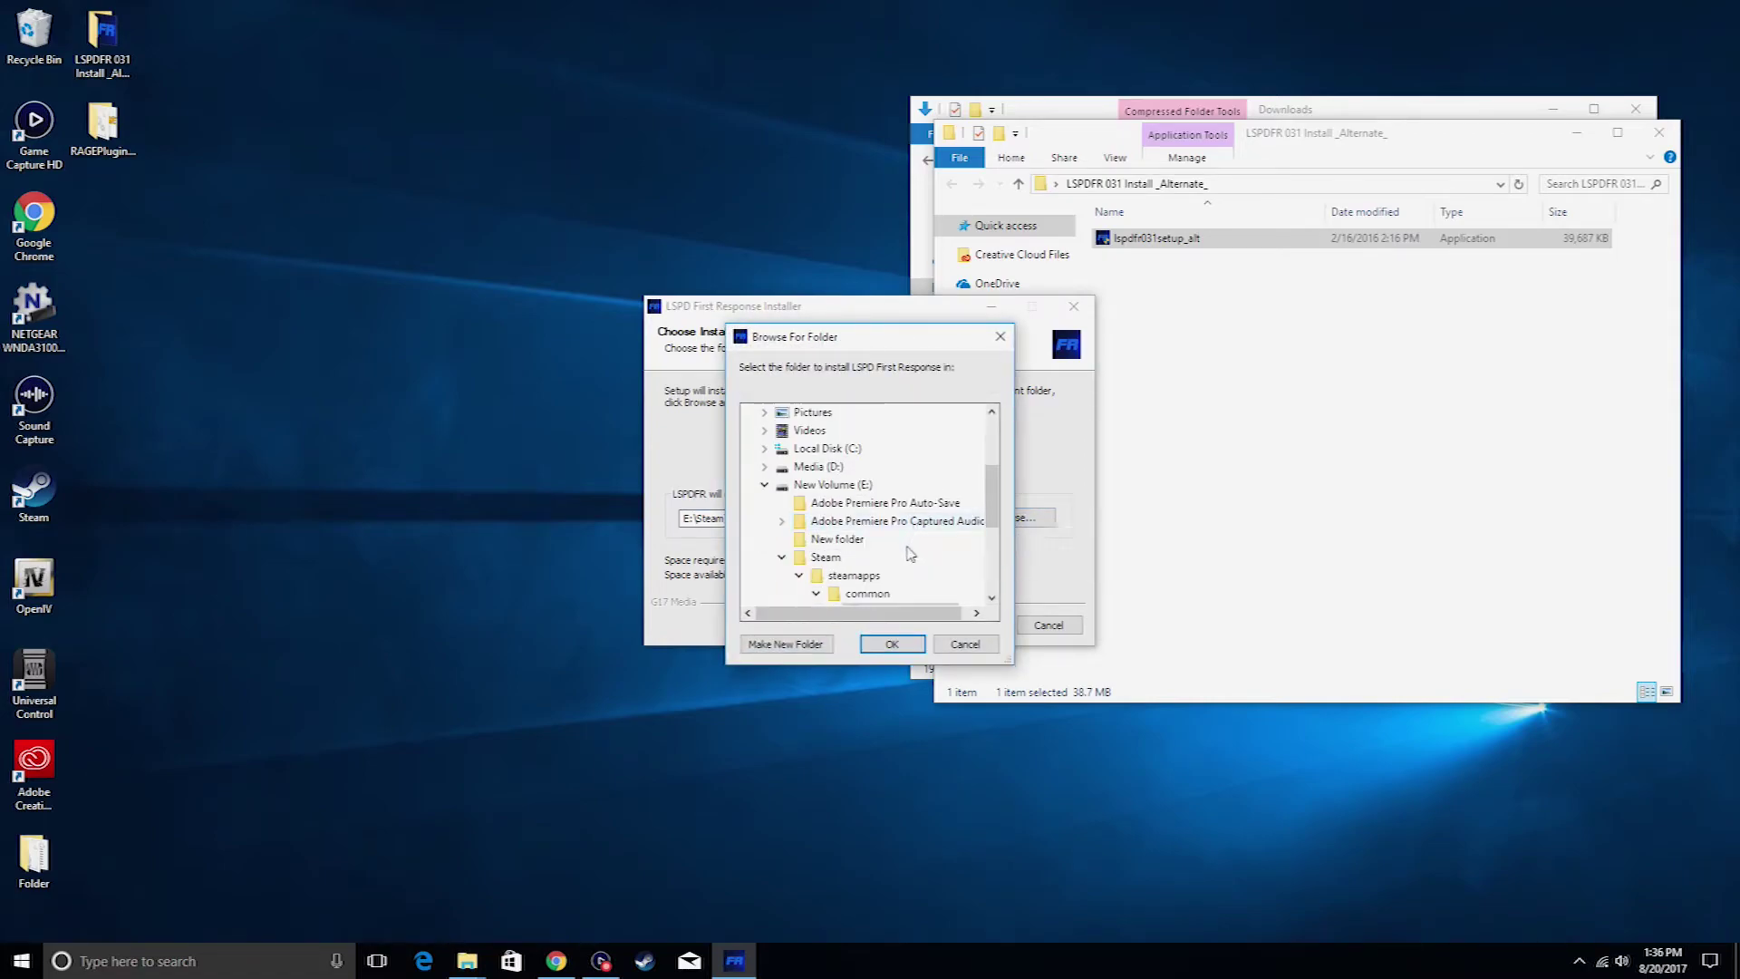
left_click(924, 524)
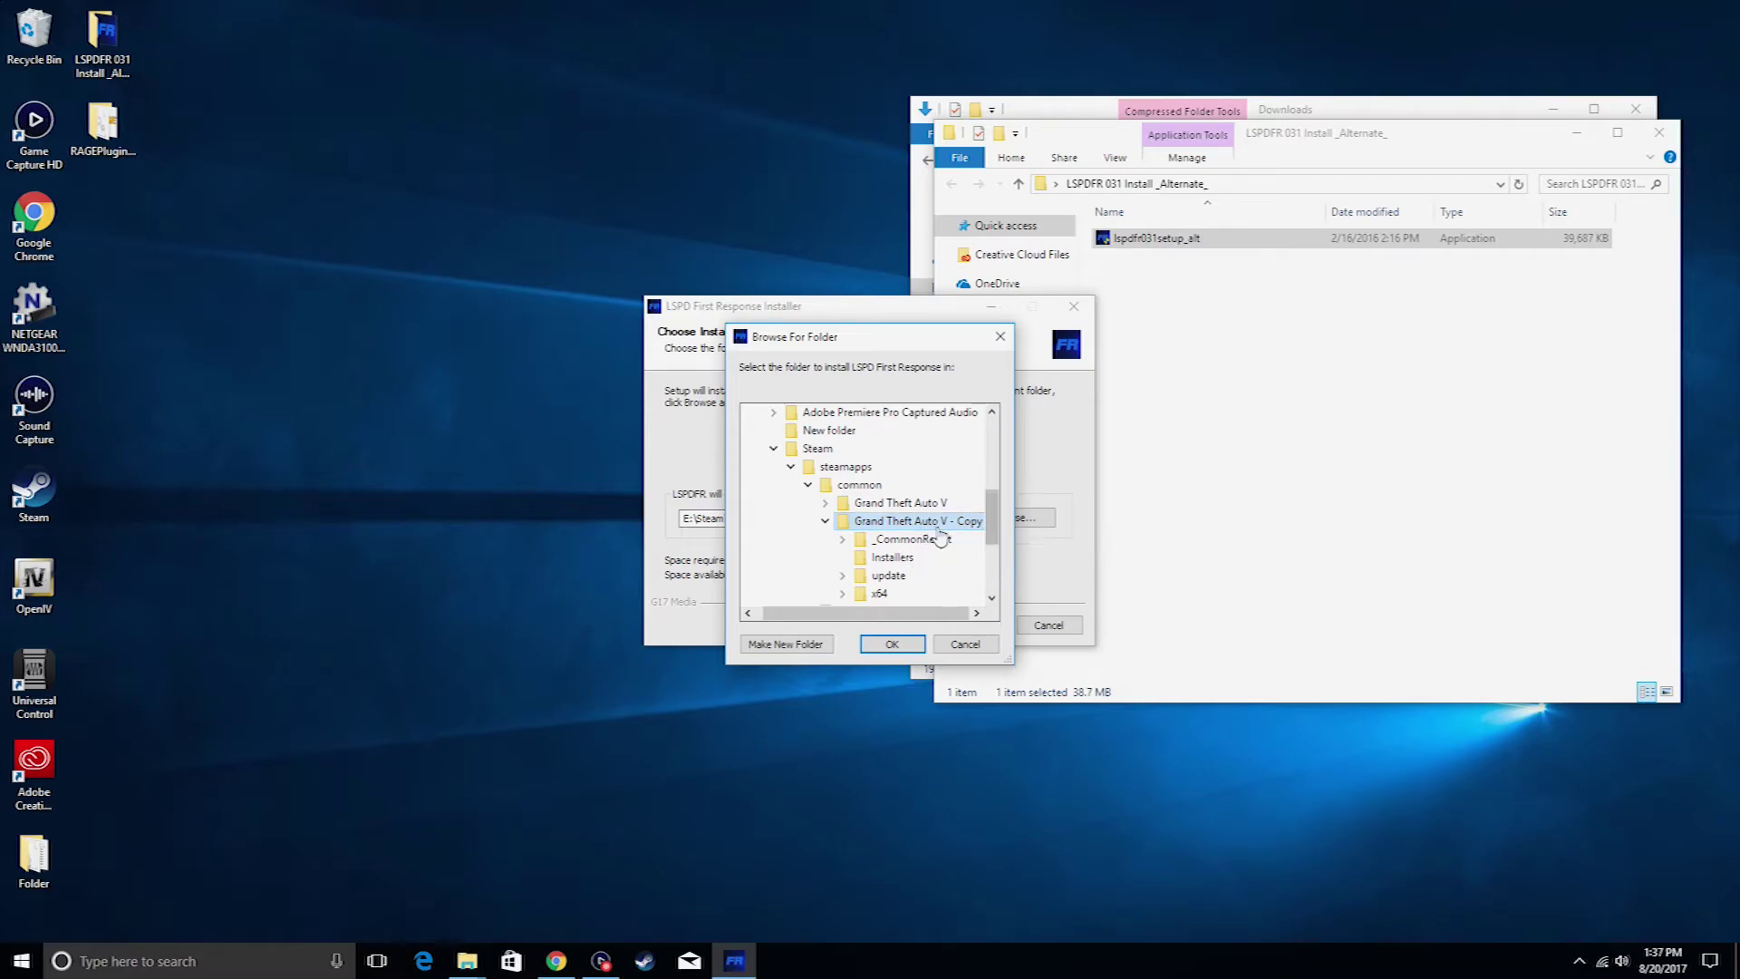
Step: Cancel the folder choice, quit the LSPDFR setup, and close the installer folder
left_click(965, 647)
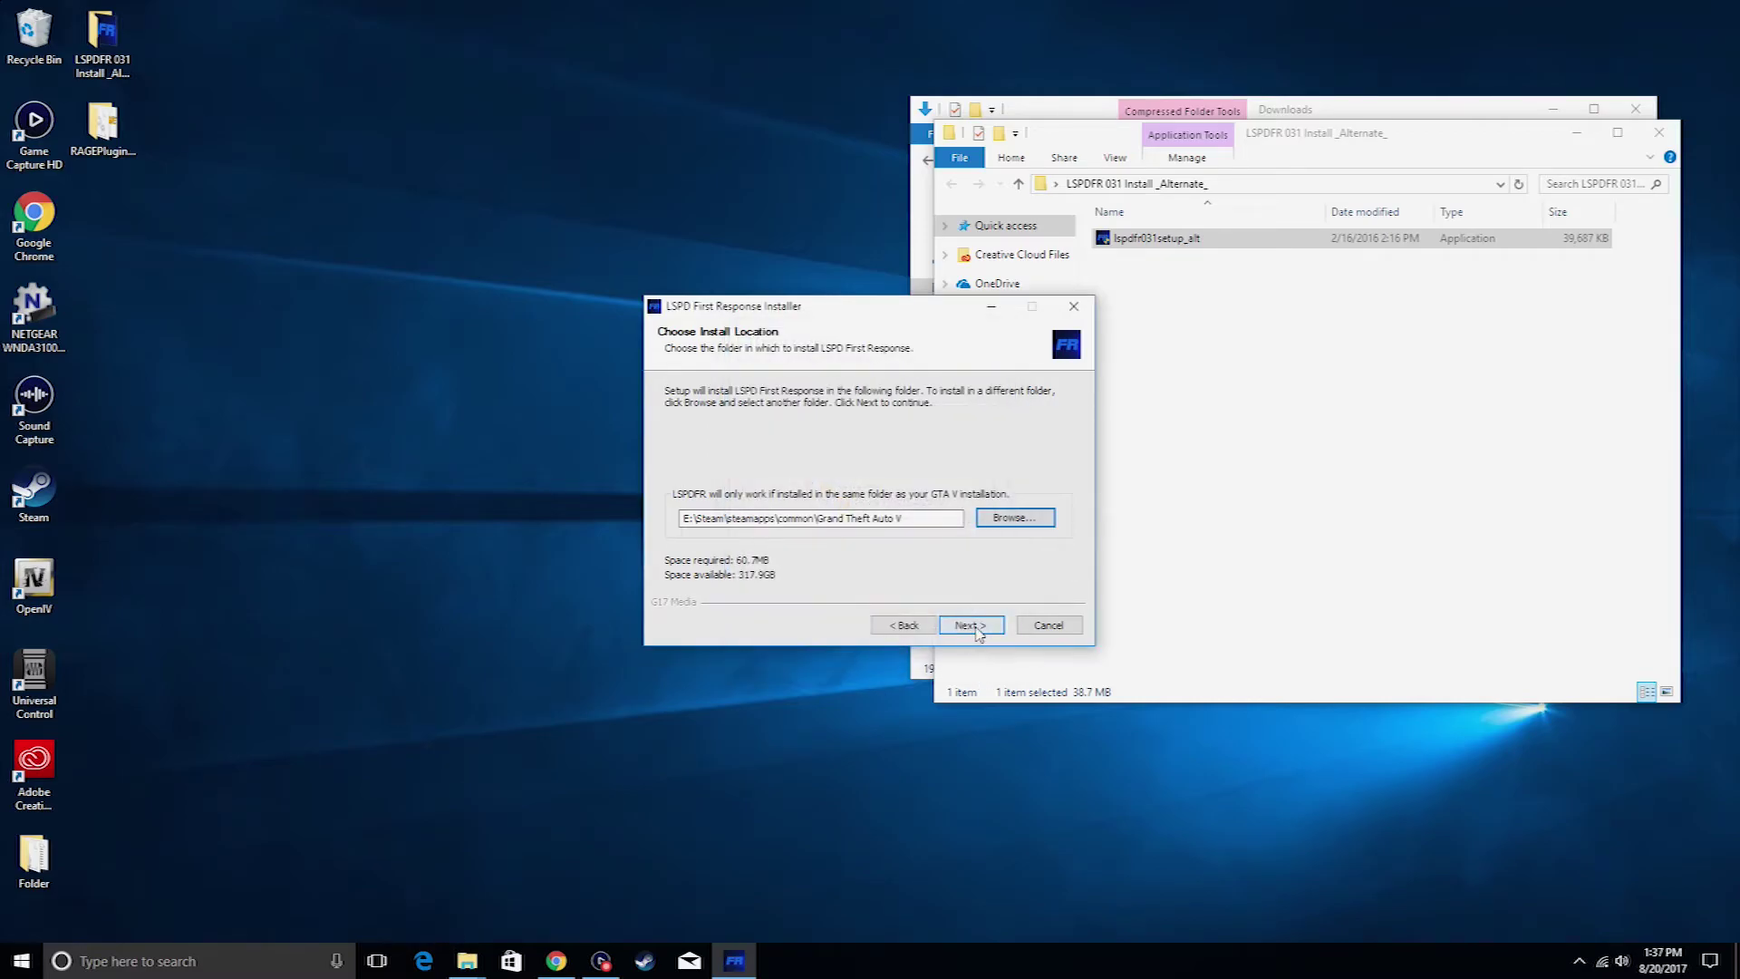
left_click(1054, 631)
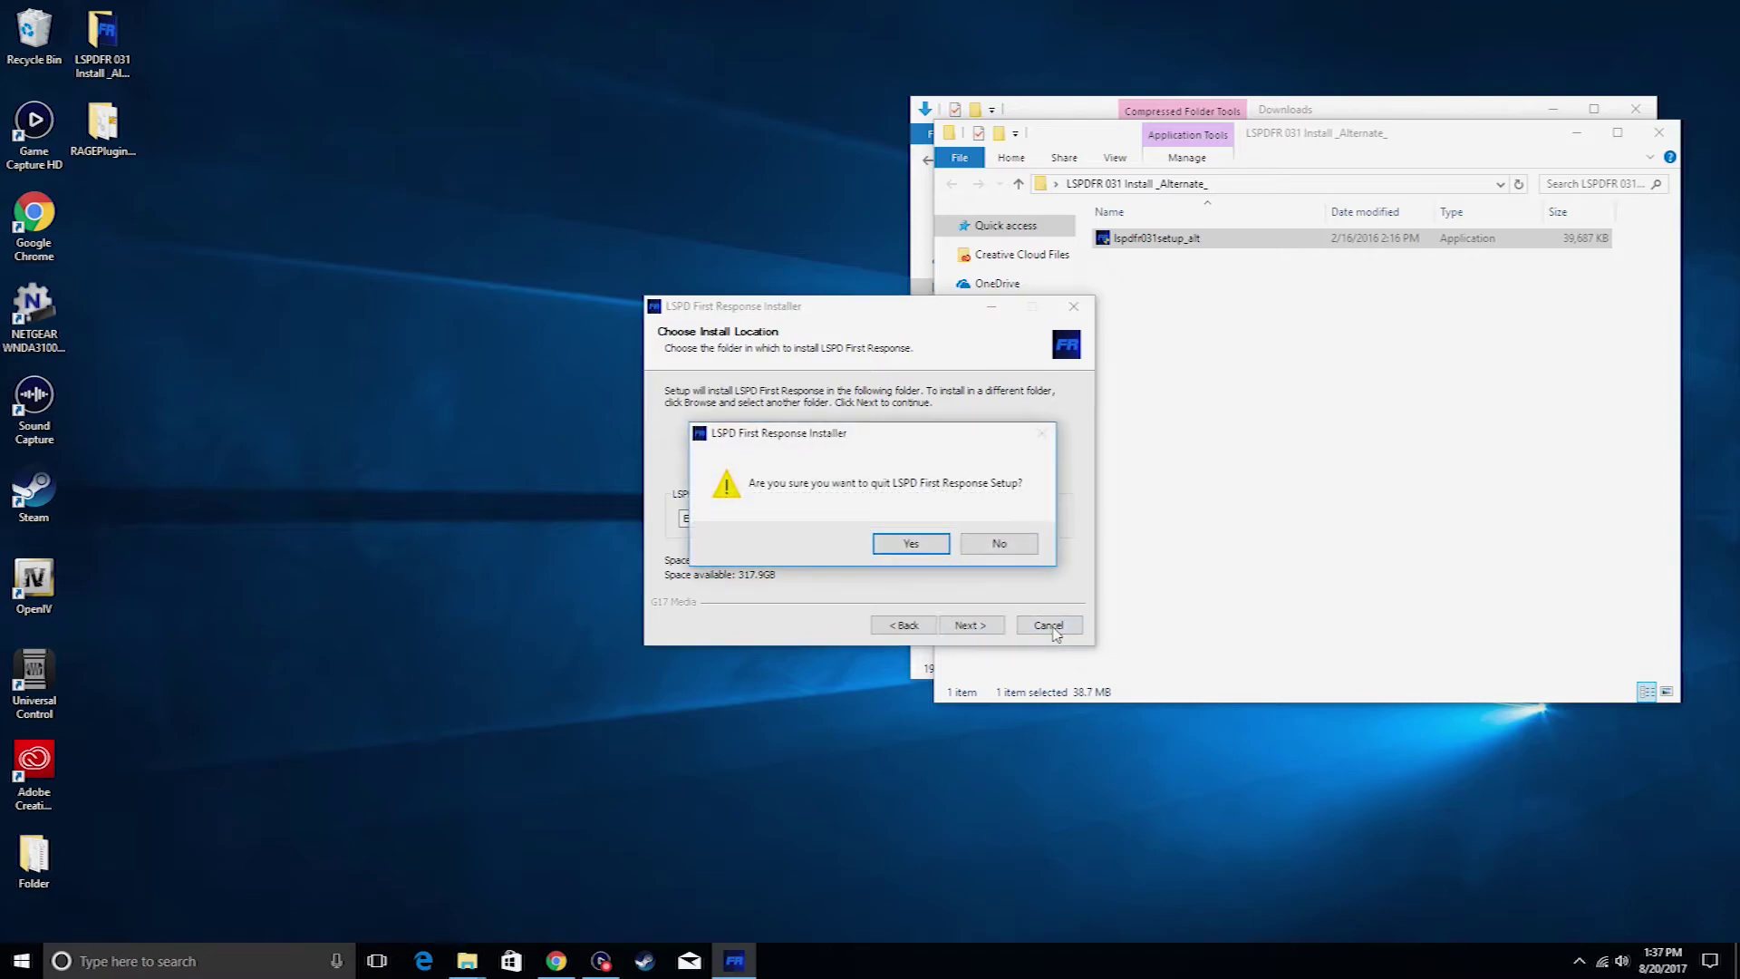
left_click(929, 544)
left_click(1659, 132)
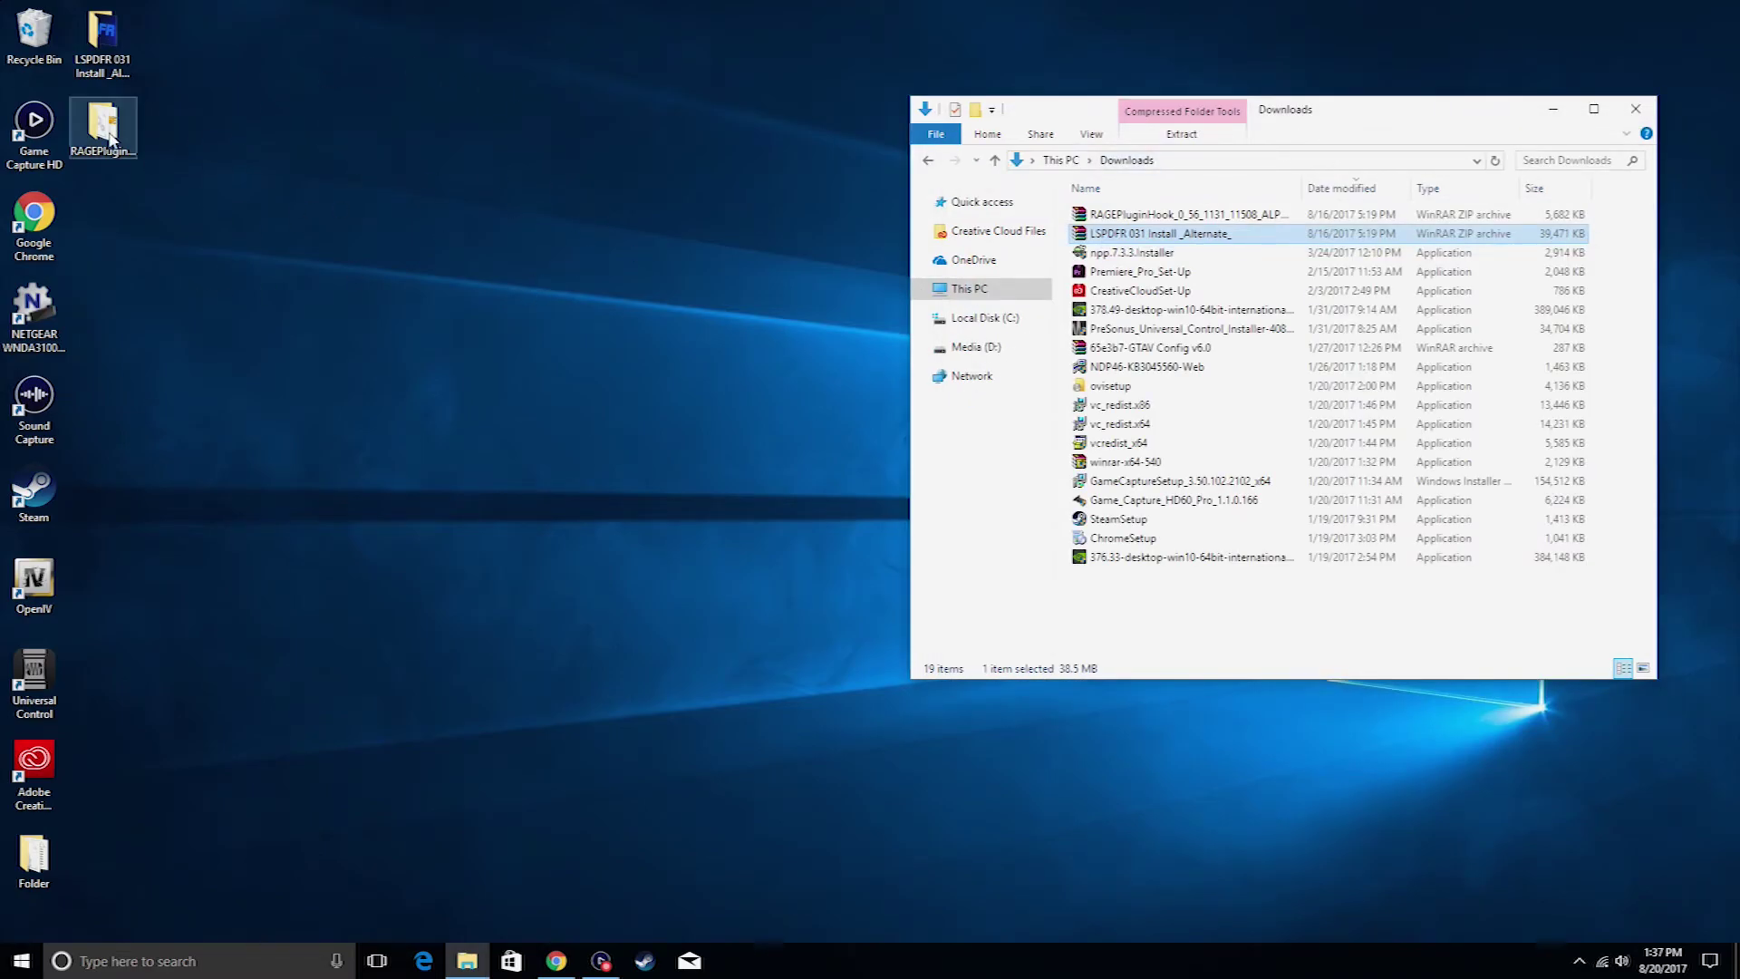
Step: Navigate to E:\Steam\steamapps\common and select the Grand Theft Auto V folder
left_click(991, 300)
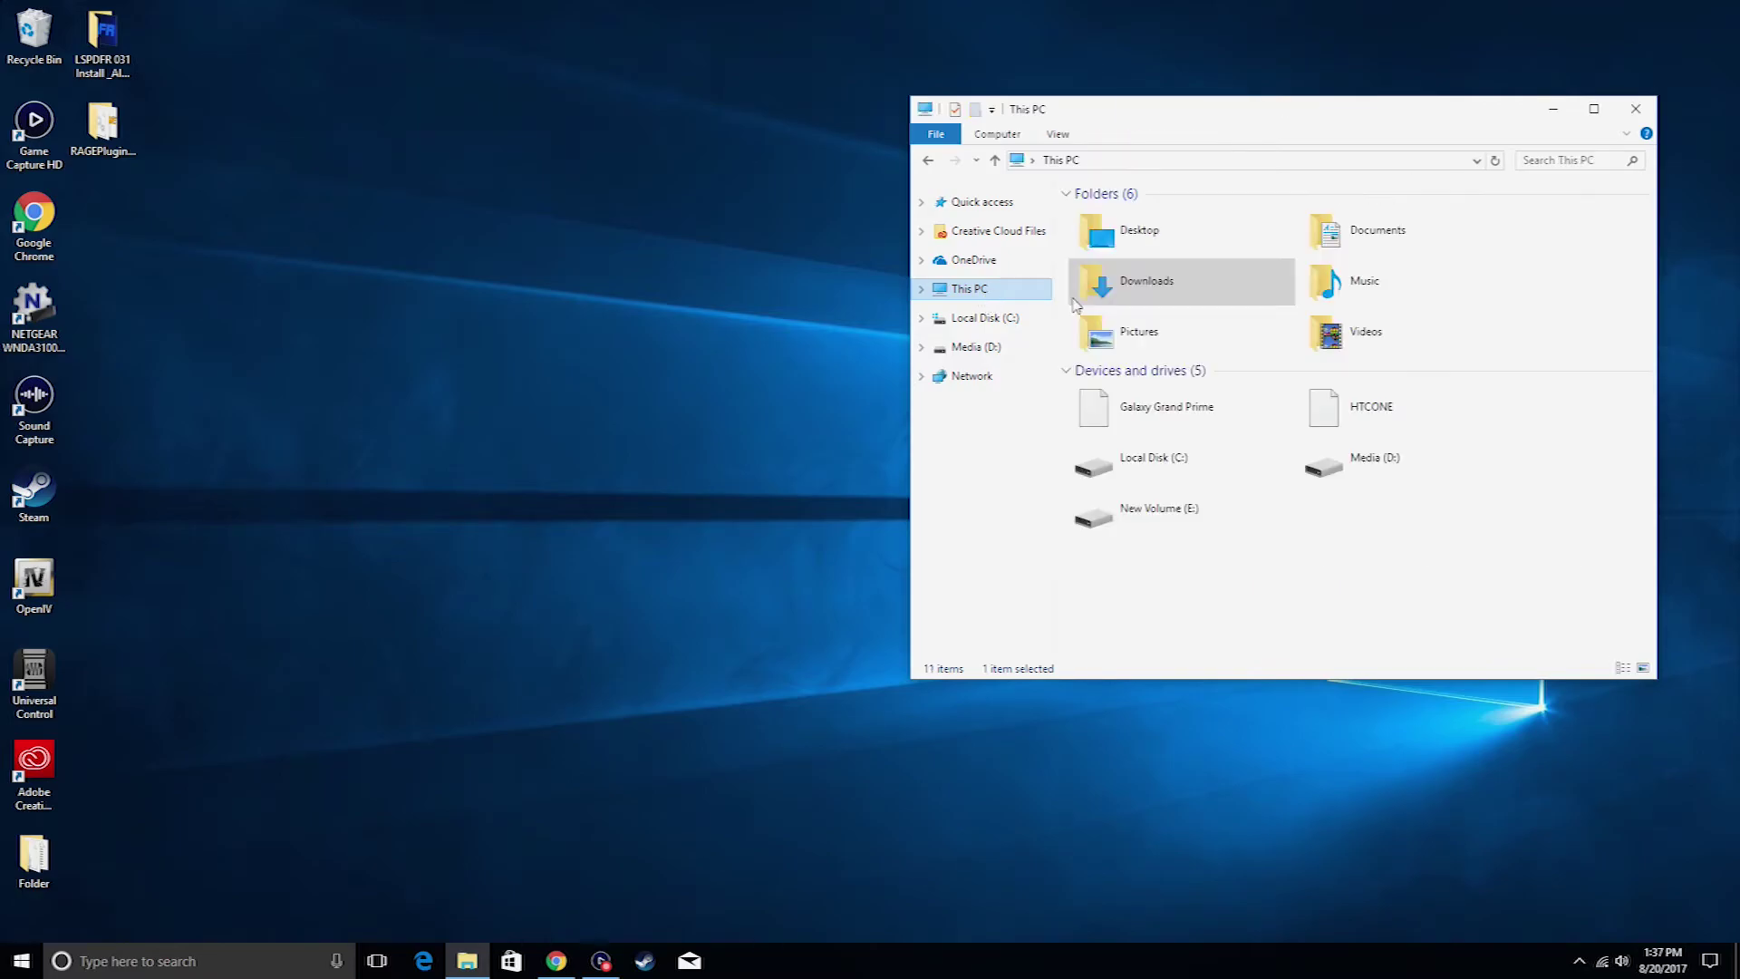
double_click(1185, 517)
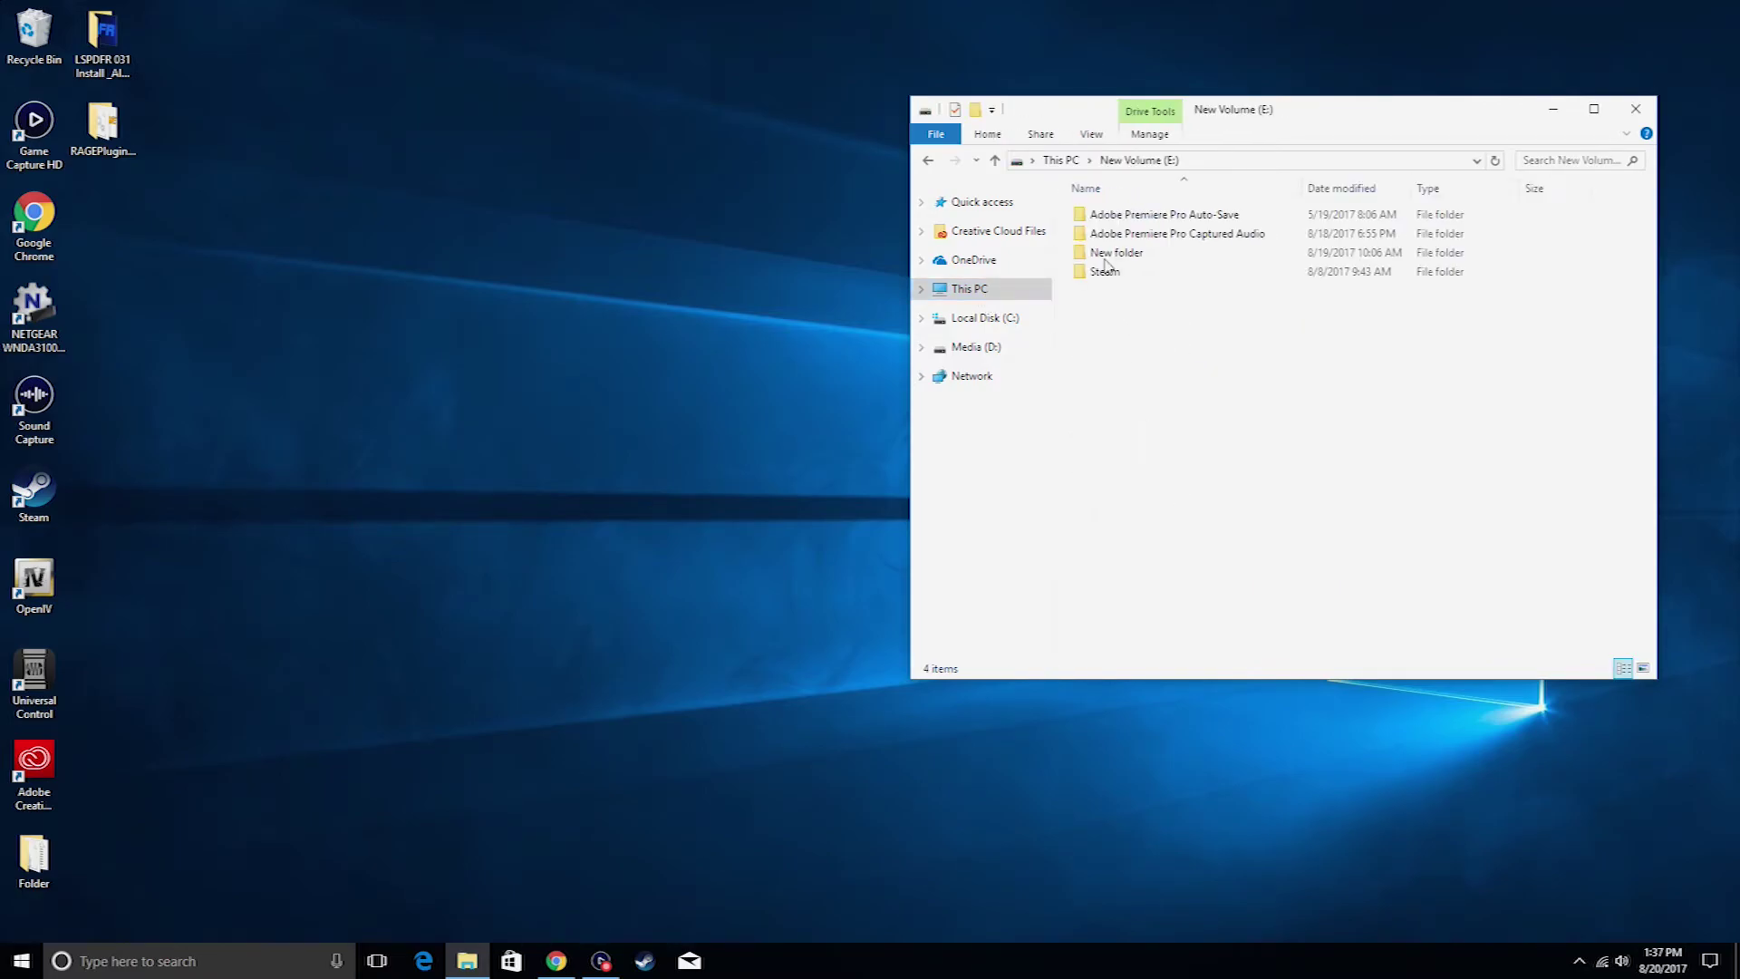
double_click(1099, 272)
left_click(1112, 220)
double_click(1111, 220)
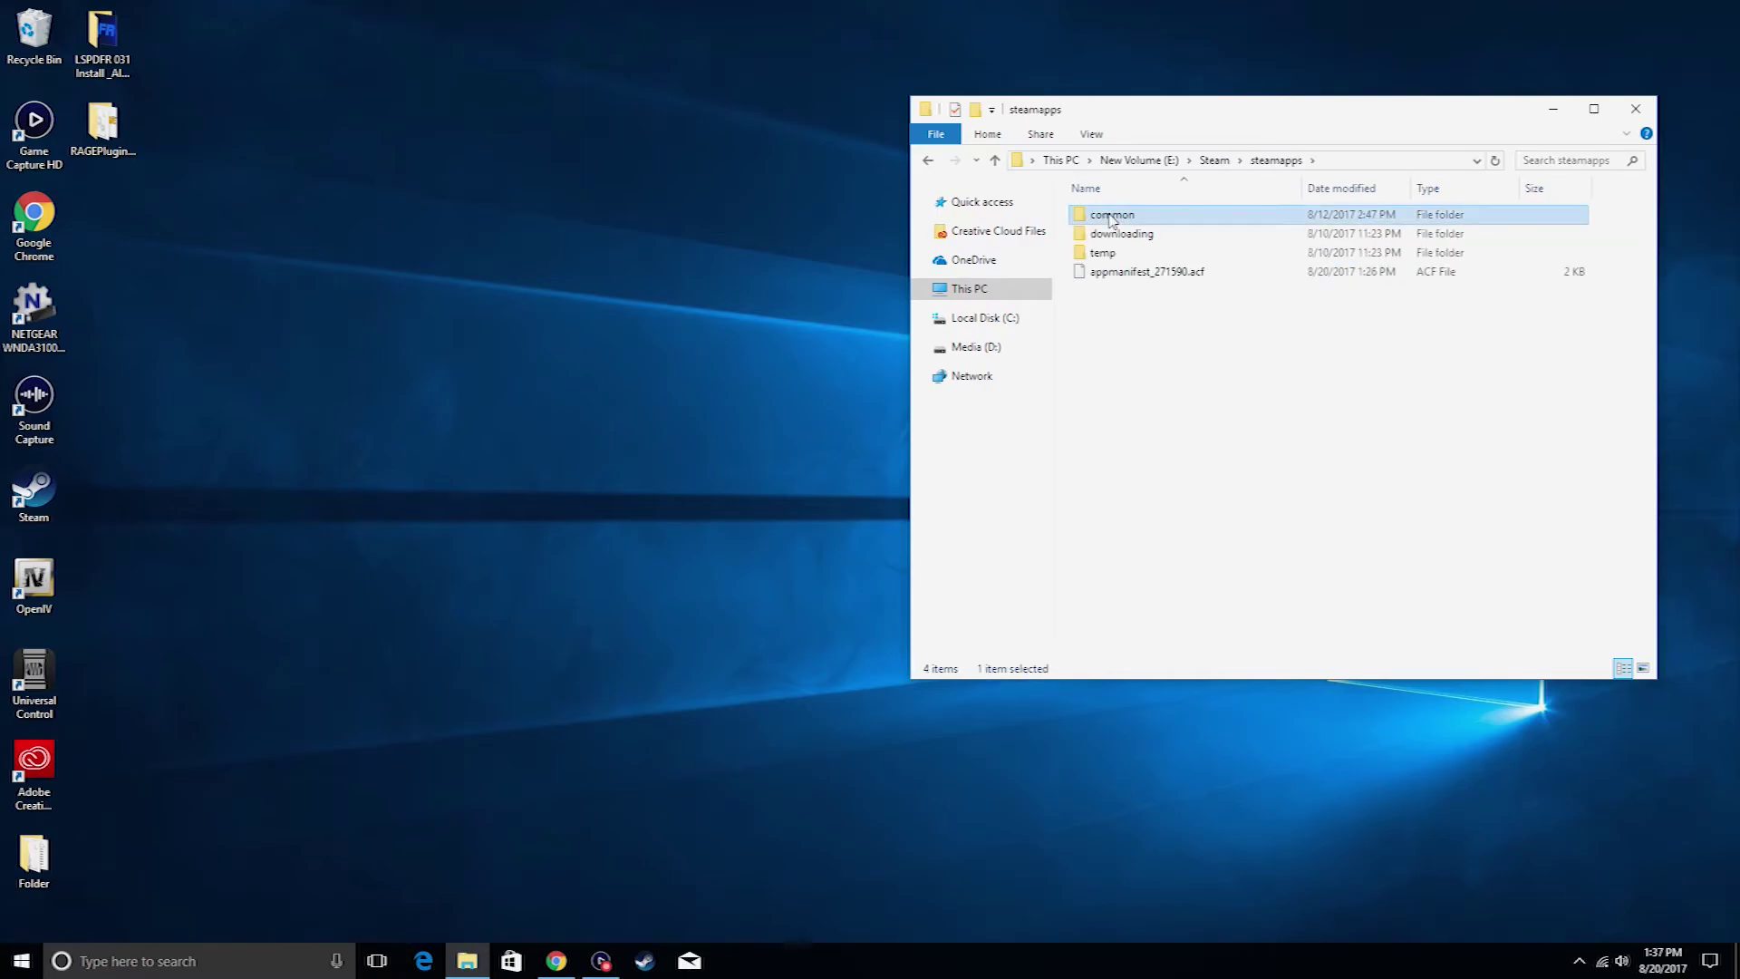
double_click(1113, 218)
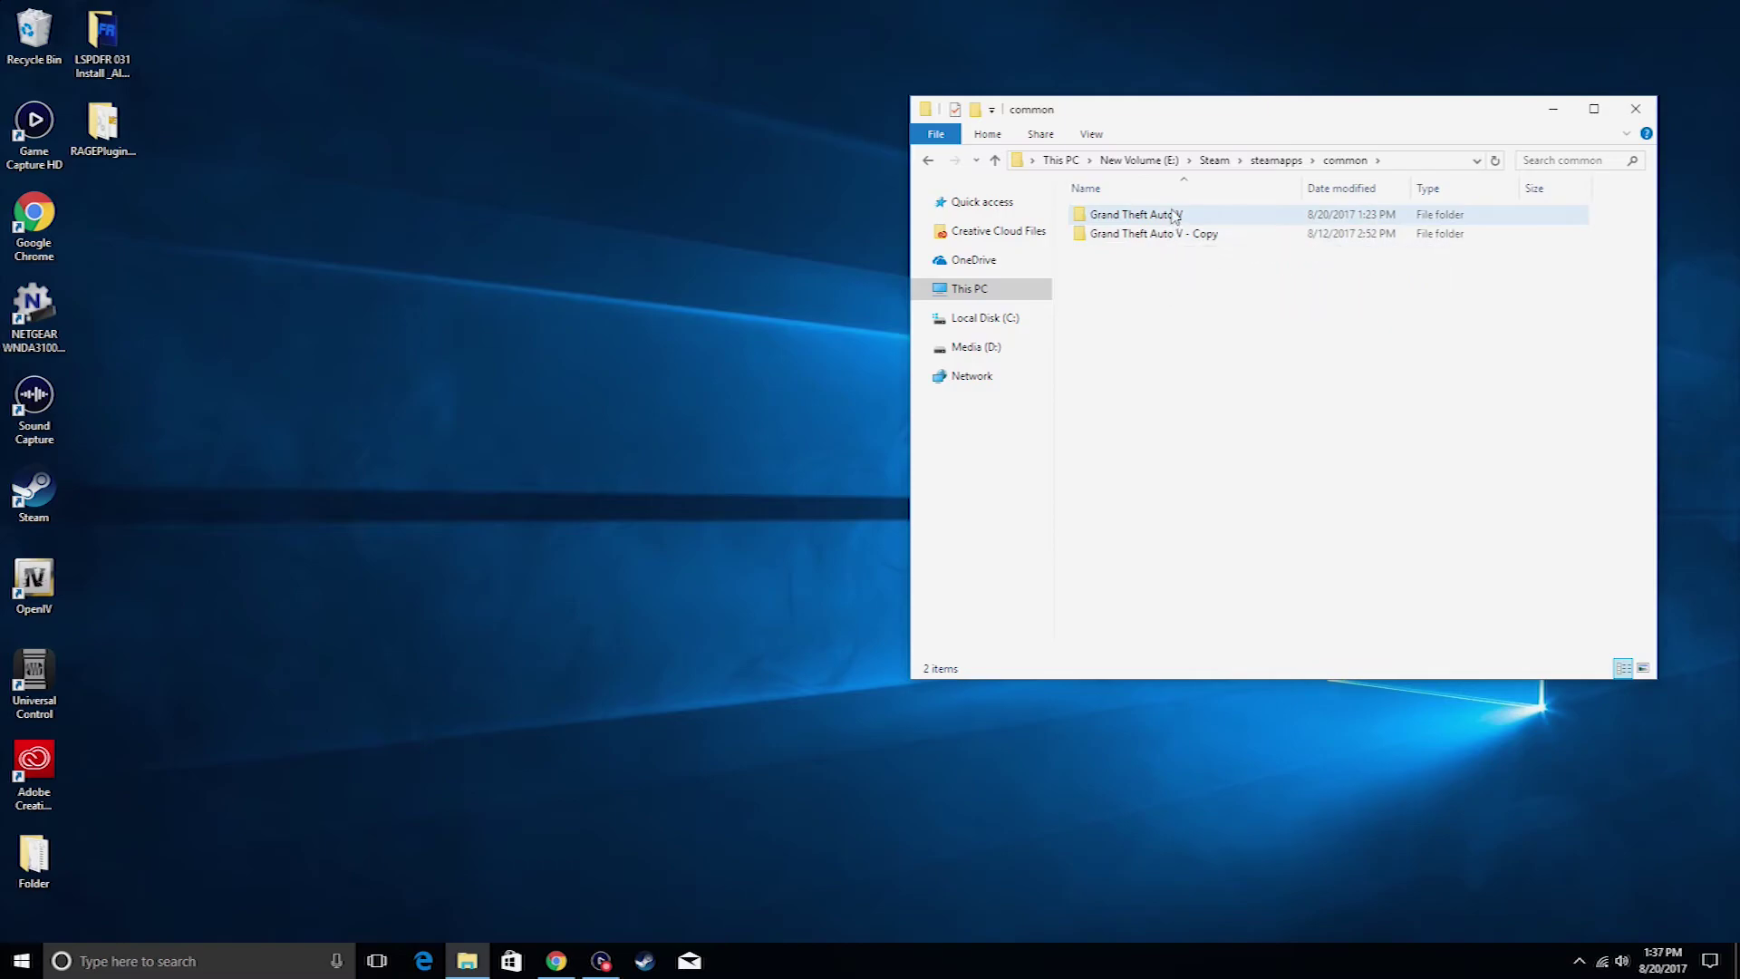
left_click(1175, 219)
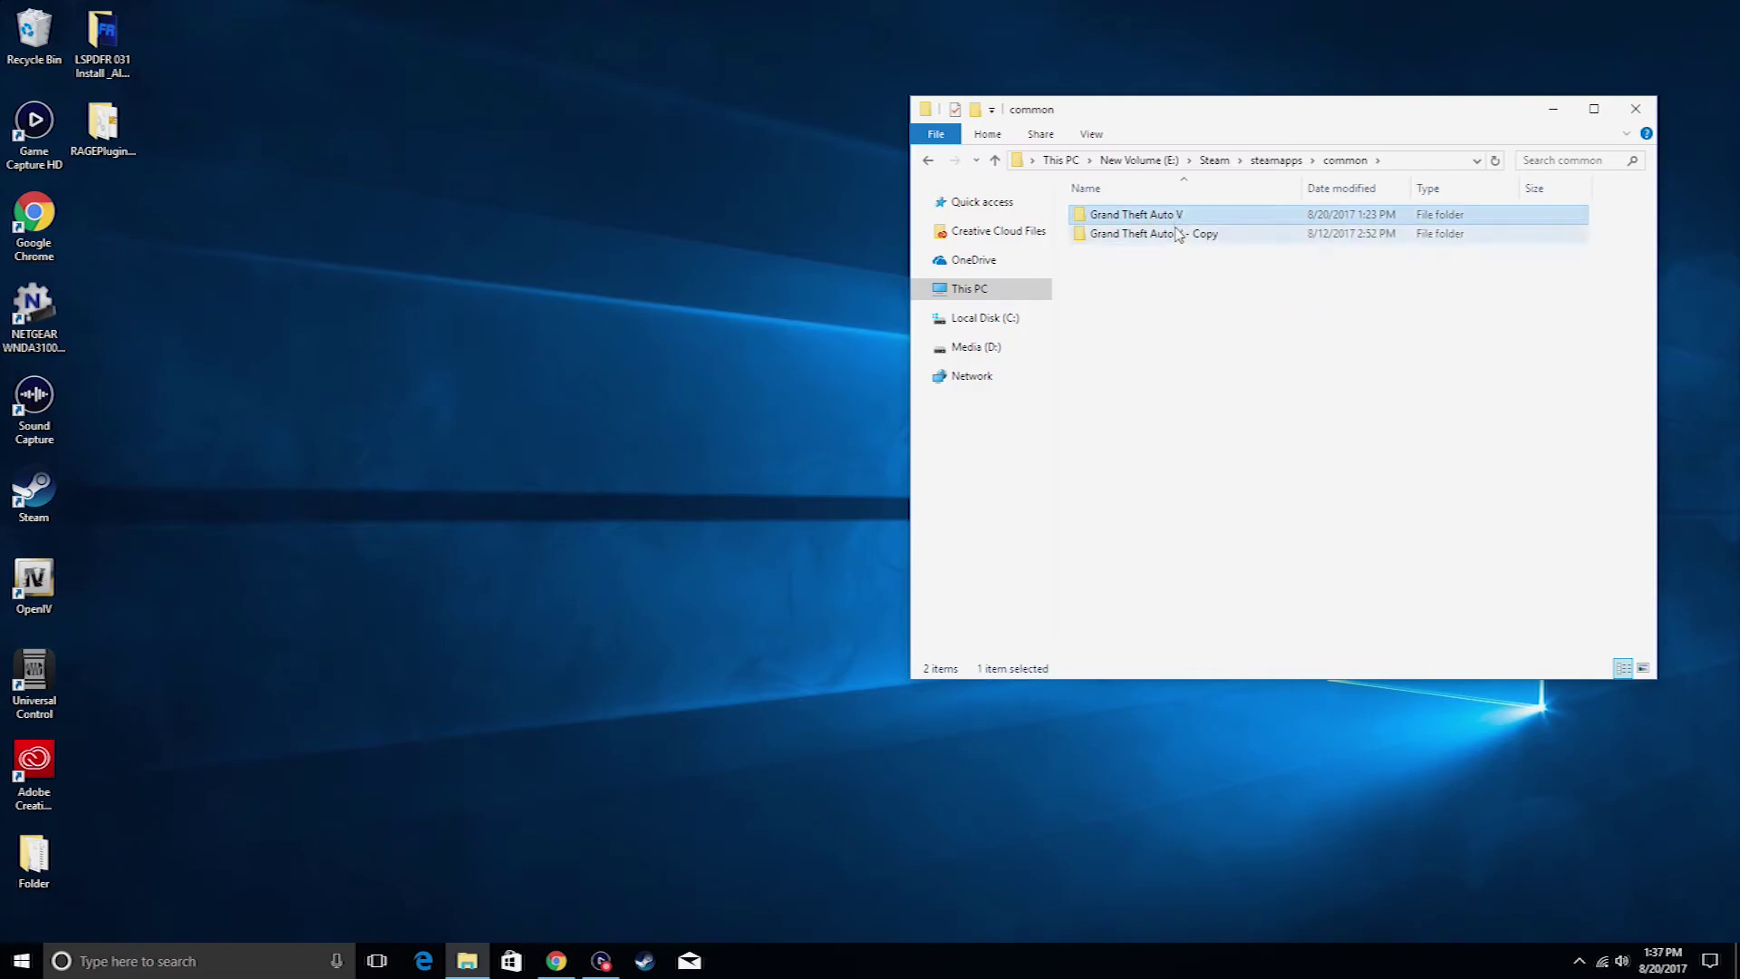
left_click(1180, 237)
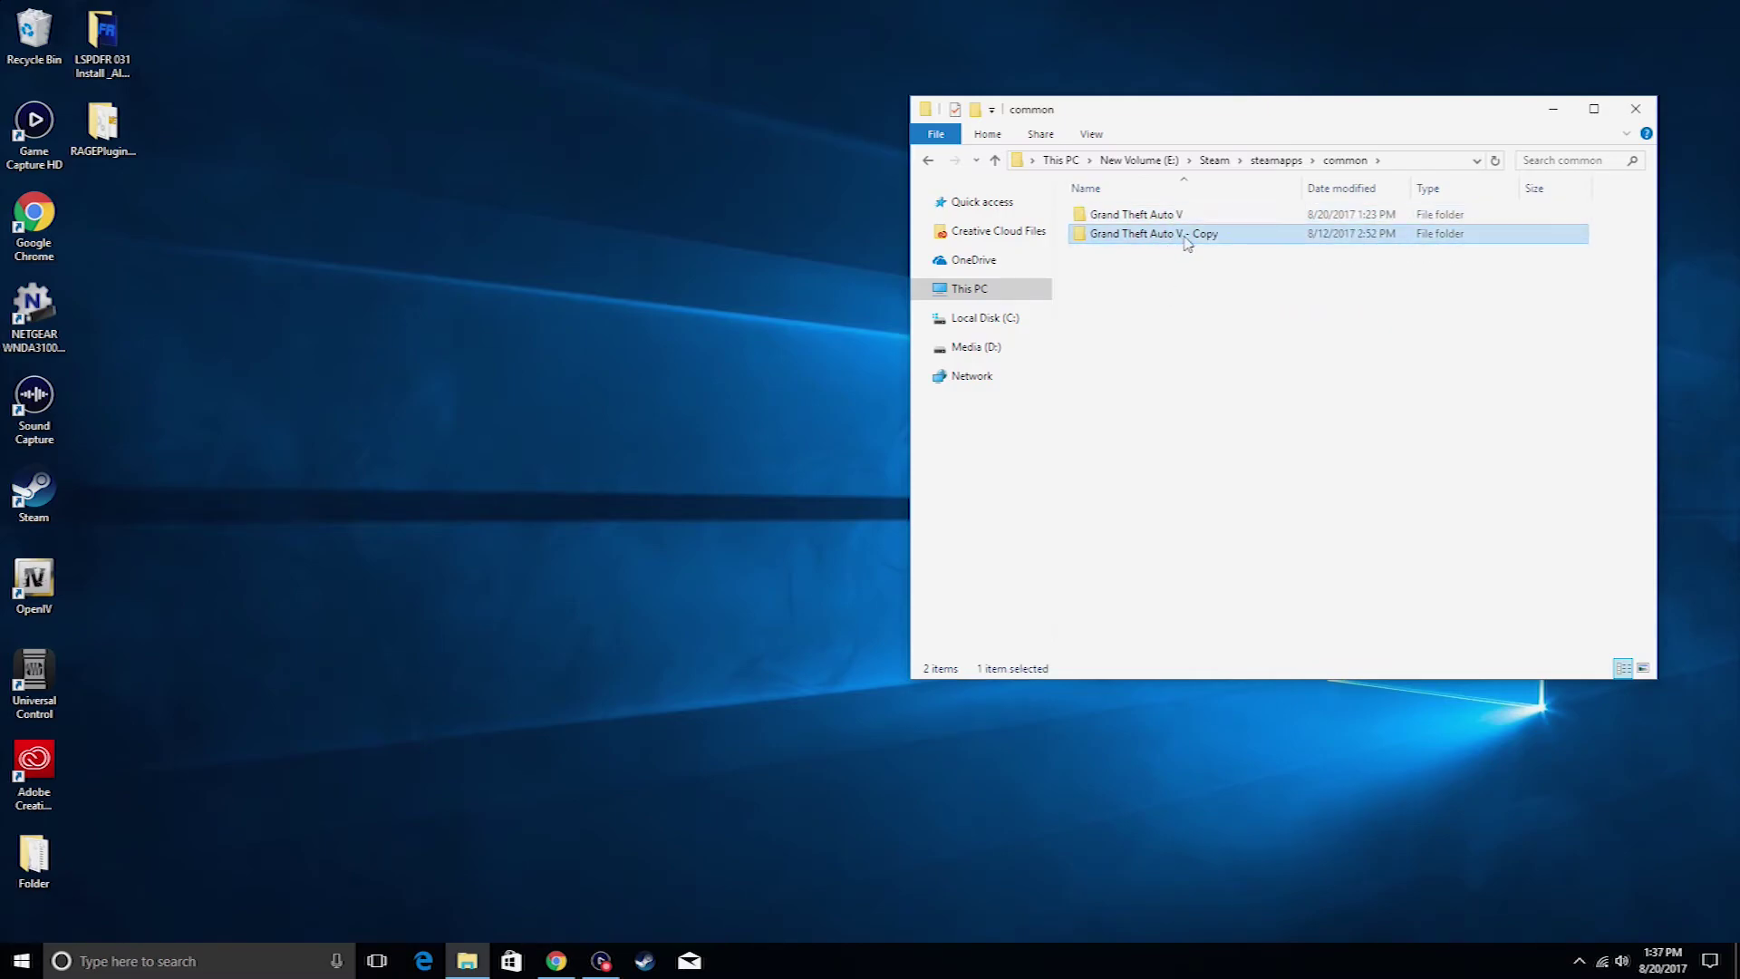
left_click(1137, 216)
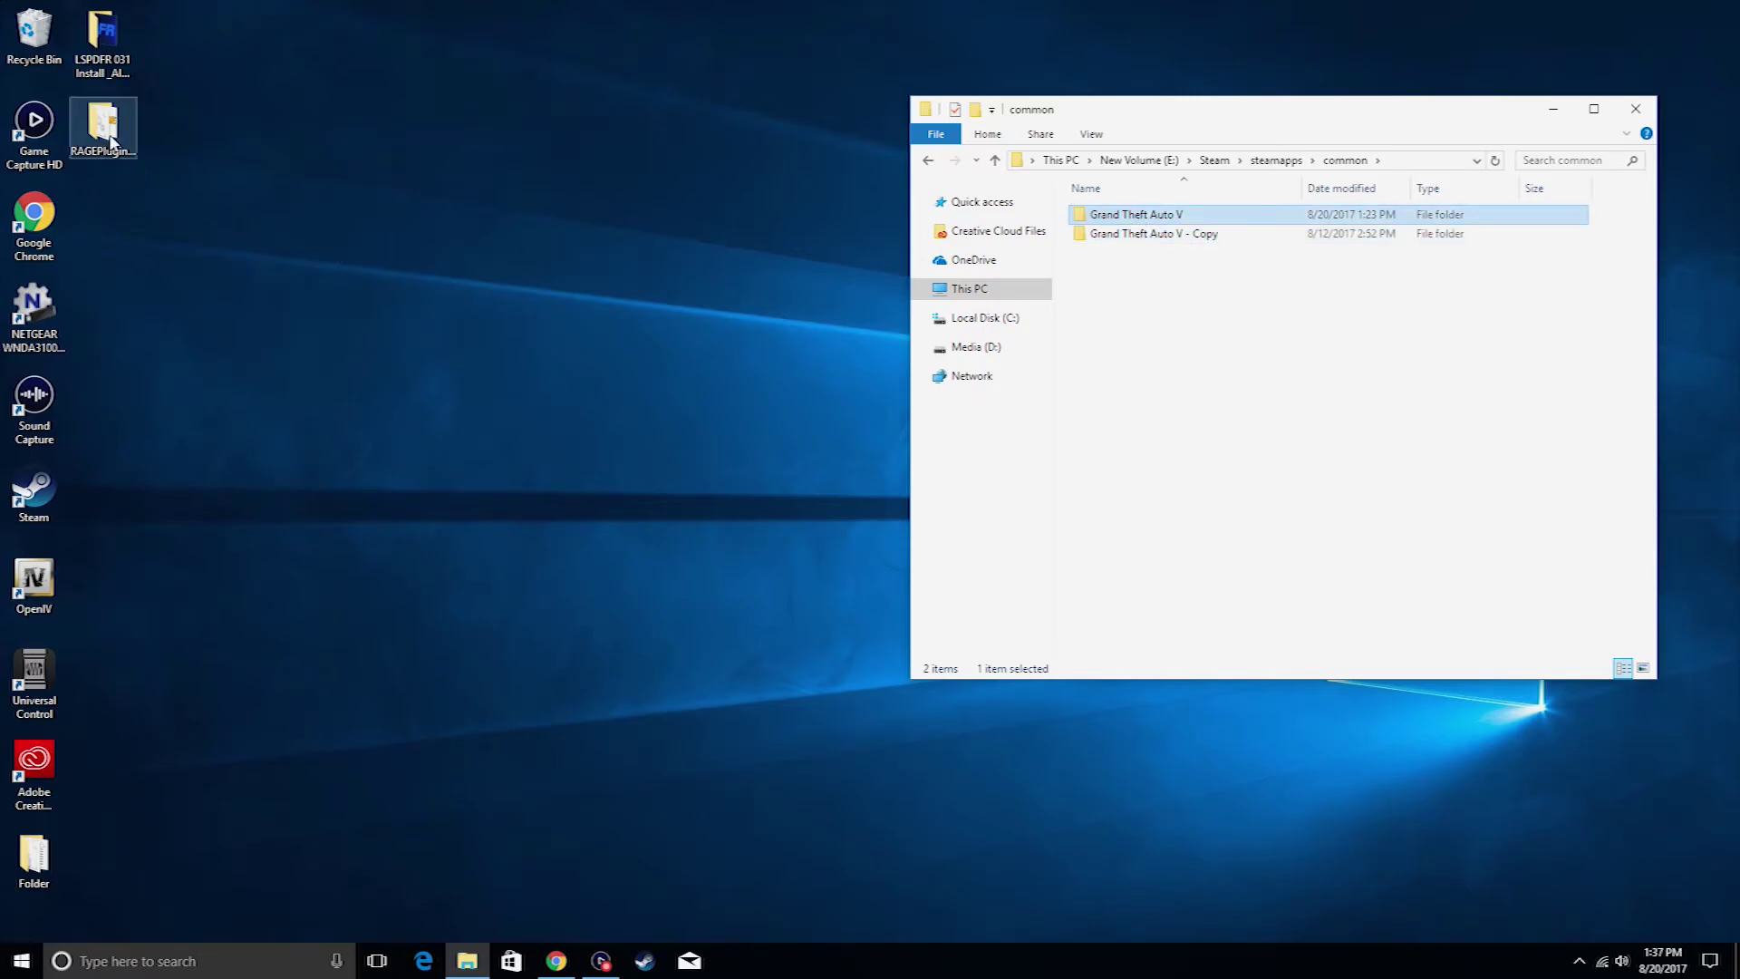
Step: Open the desktop RAGEPluginHook folder and select all files except Licenses and SDK
double_click(111, 138)
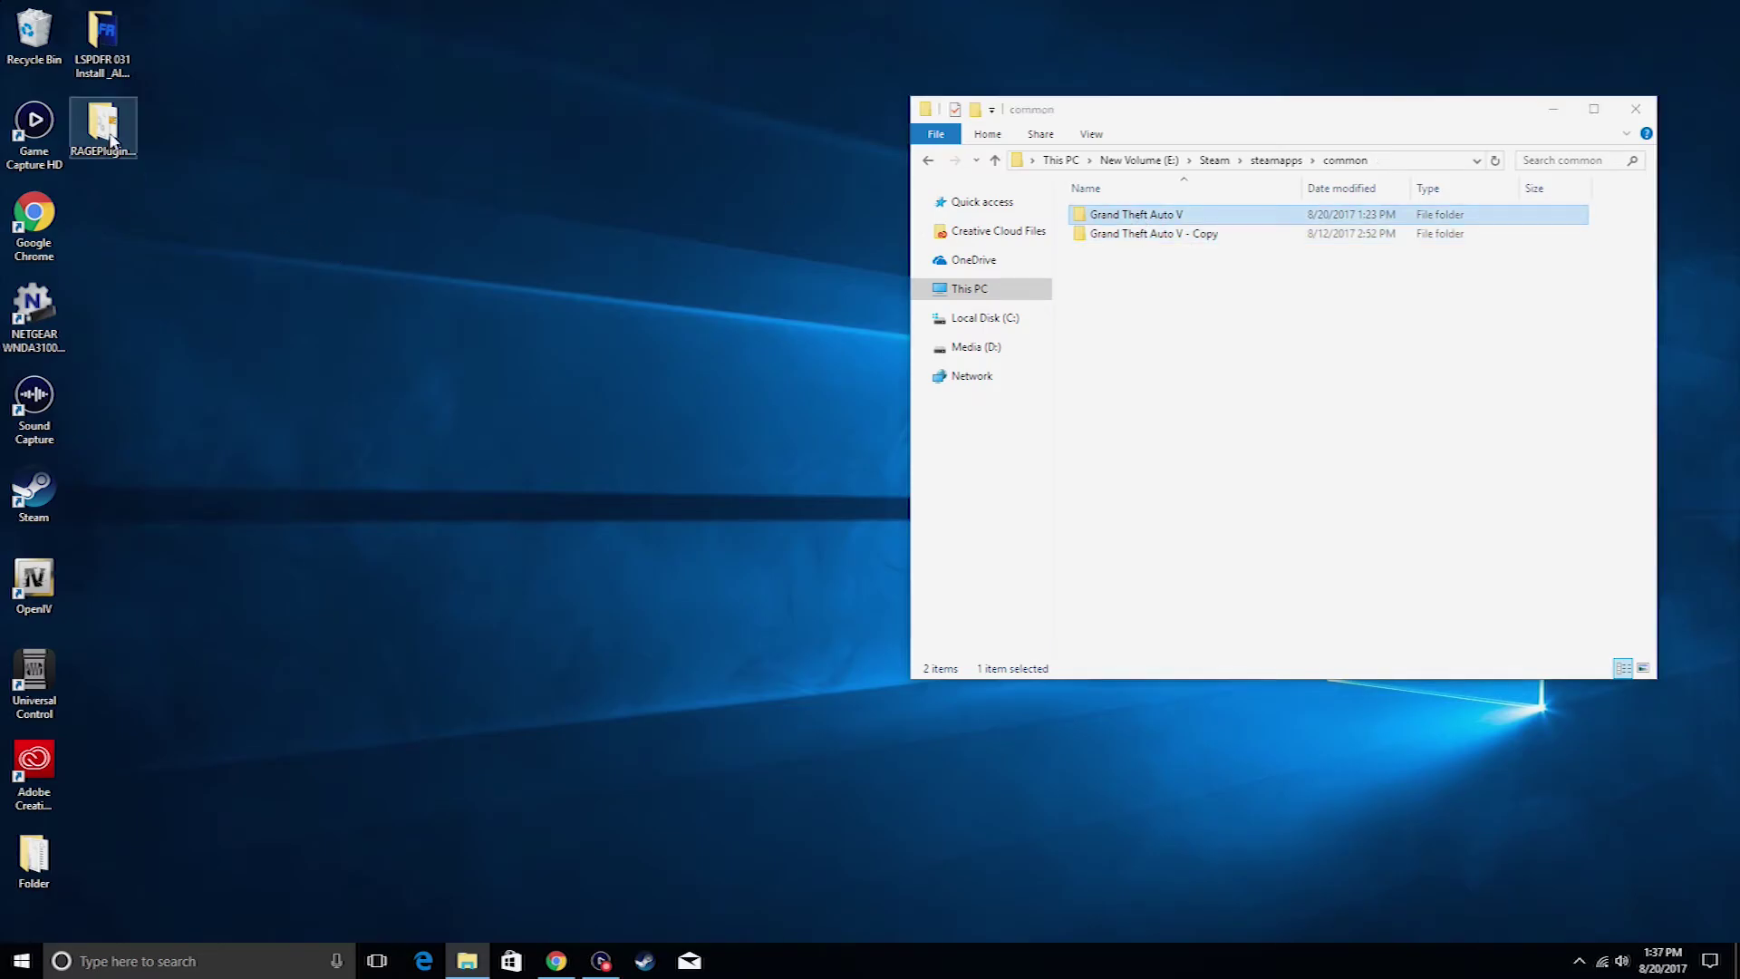
left_click_drag(1295, 160, 529, 132)
left_click_drag(412, 659, 422, 227)
left_click(422, 235, "ctrl")
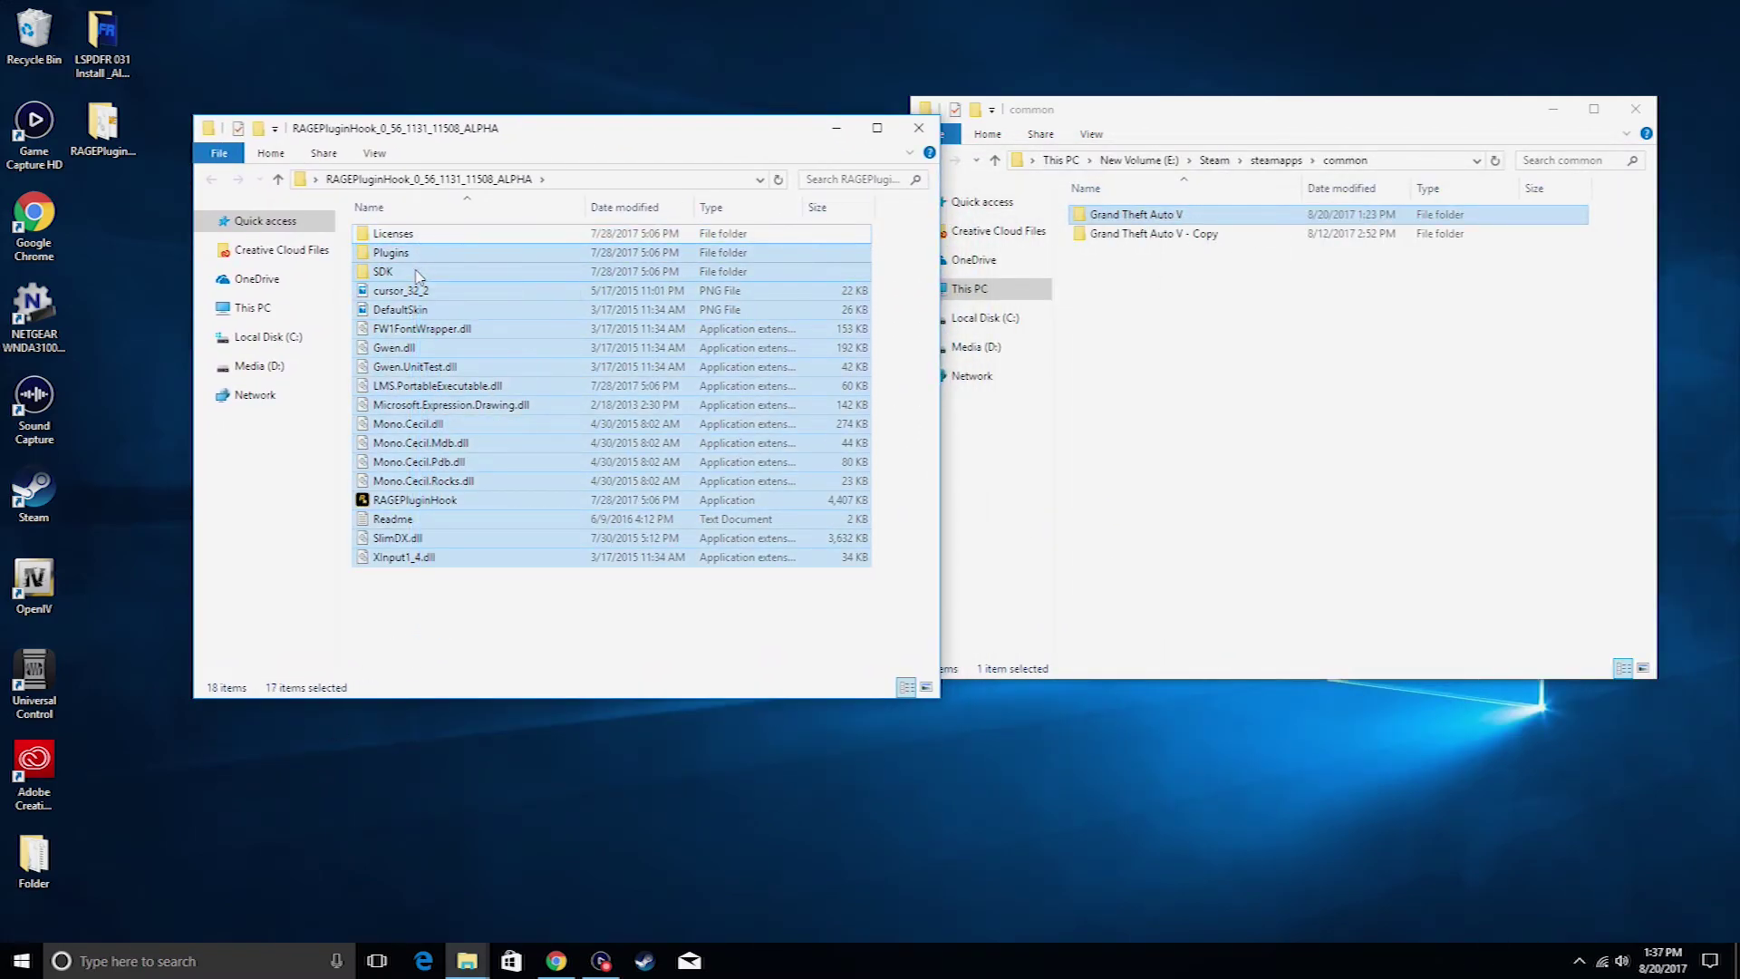
left_click(417, 272, "ctrl")
Step: Open the Grand Theft Auto V folder alongside and copy the 16 selected RAGE Plugin Hook files
left_click(1133, 216)
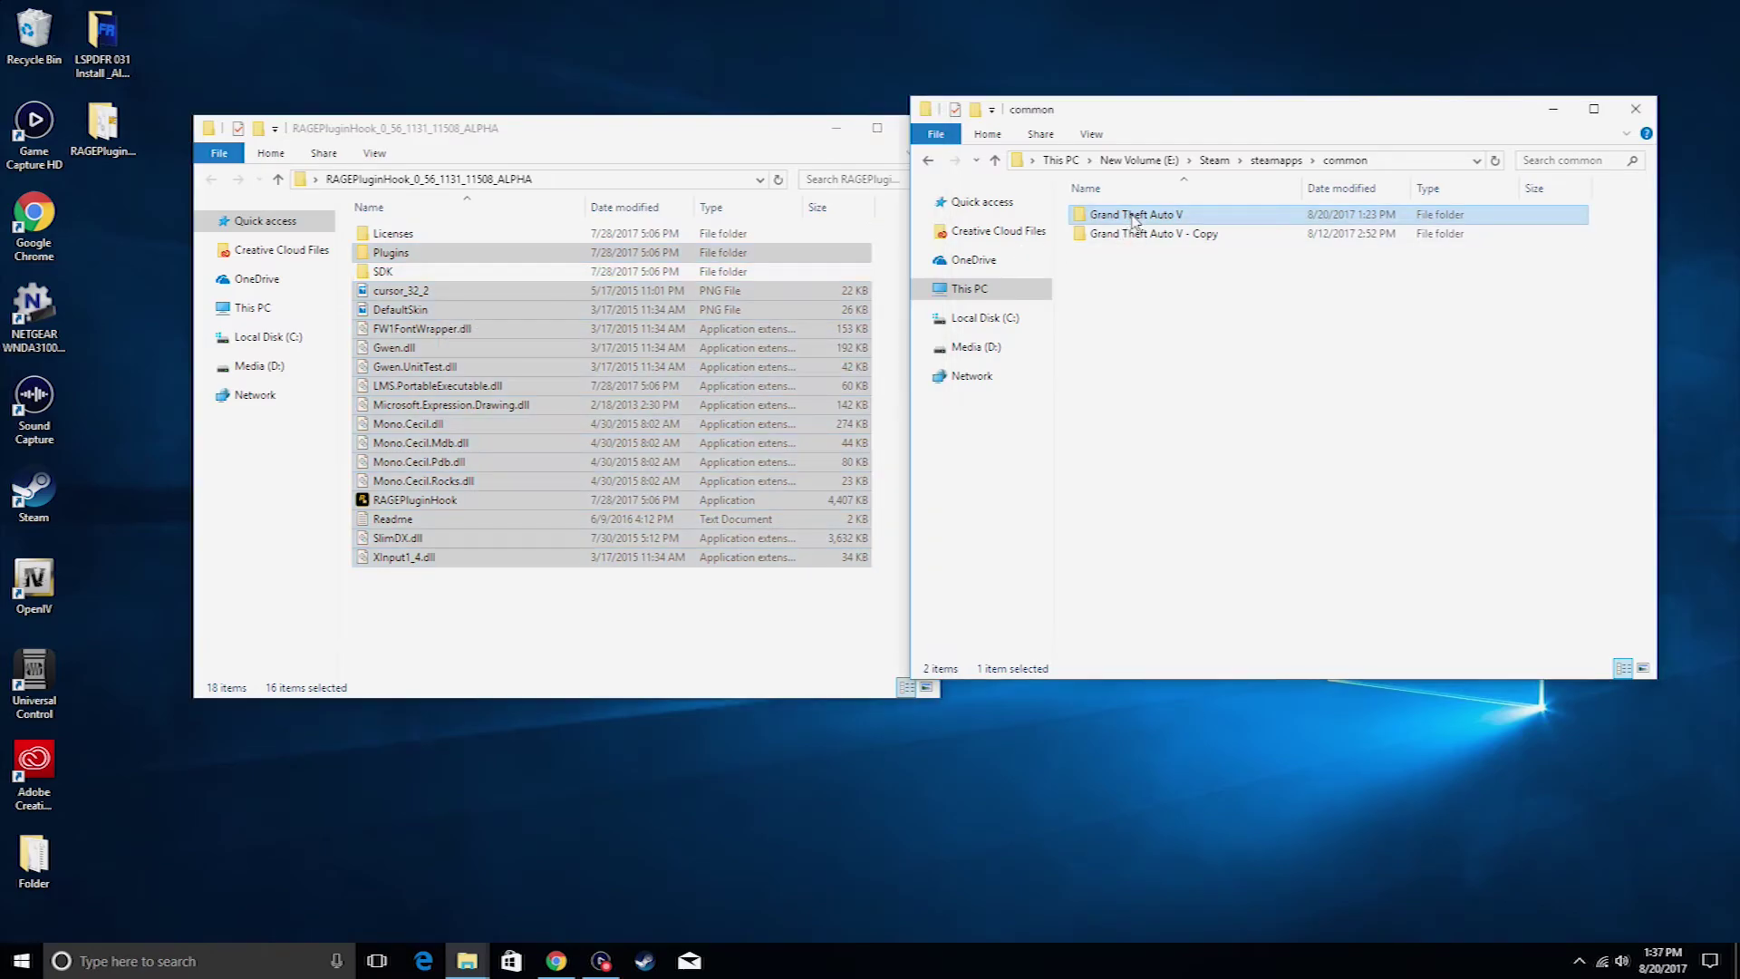
double_click(1135, 216)
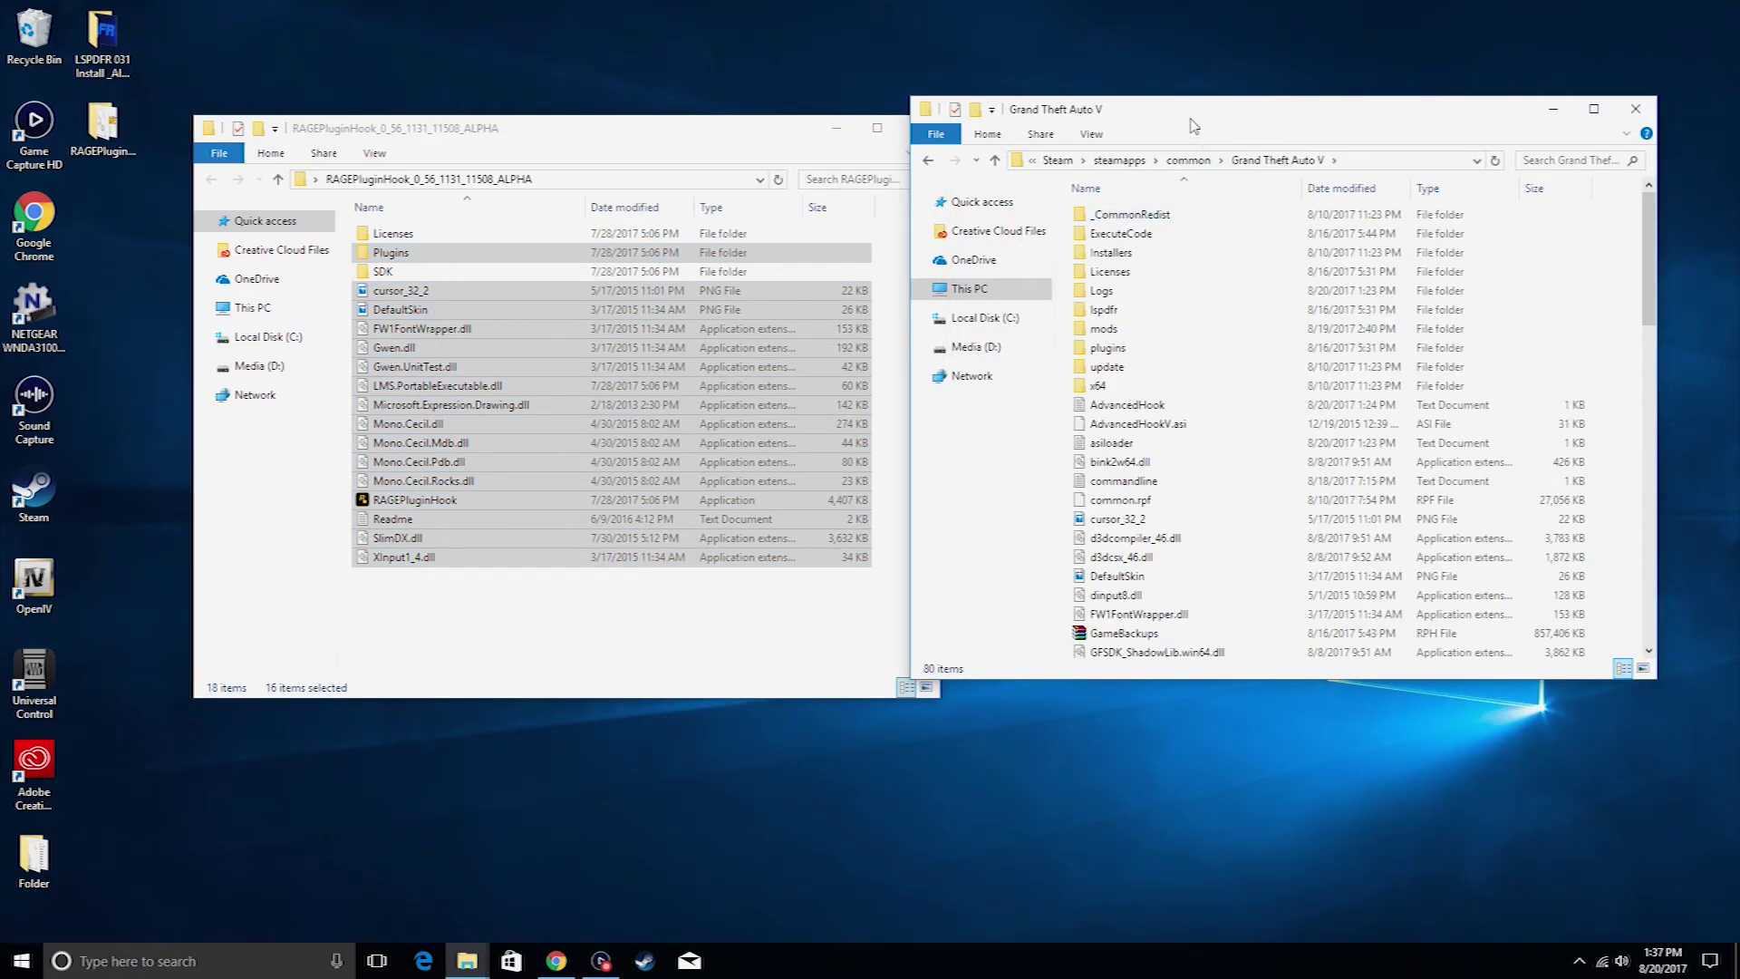
left_click_drag(1193, 125, 1270, 148)
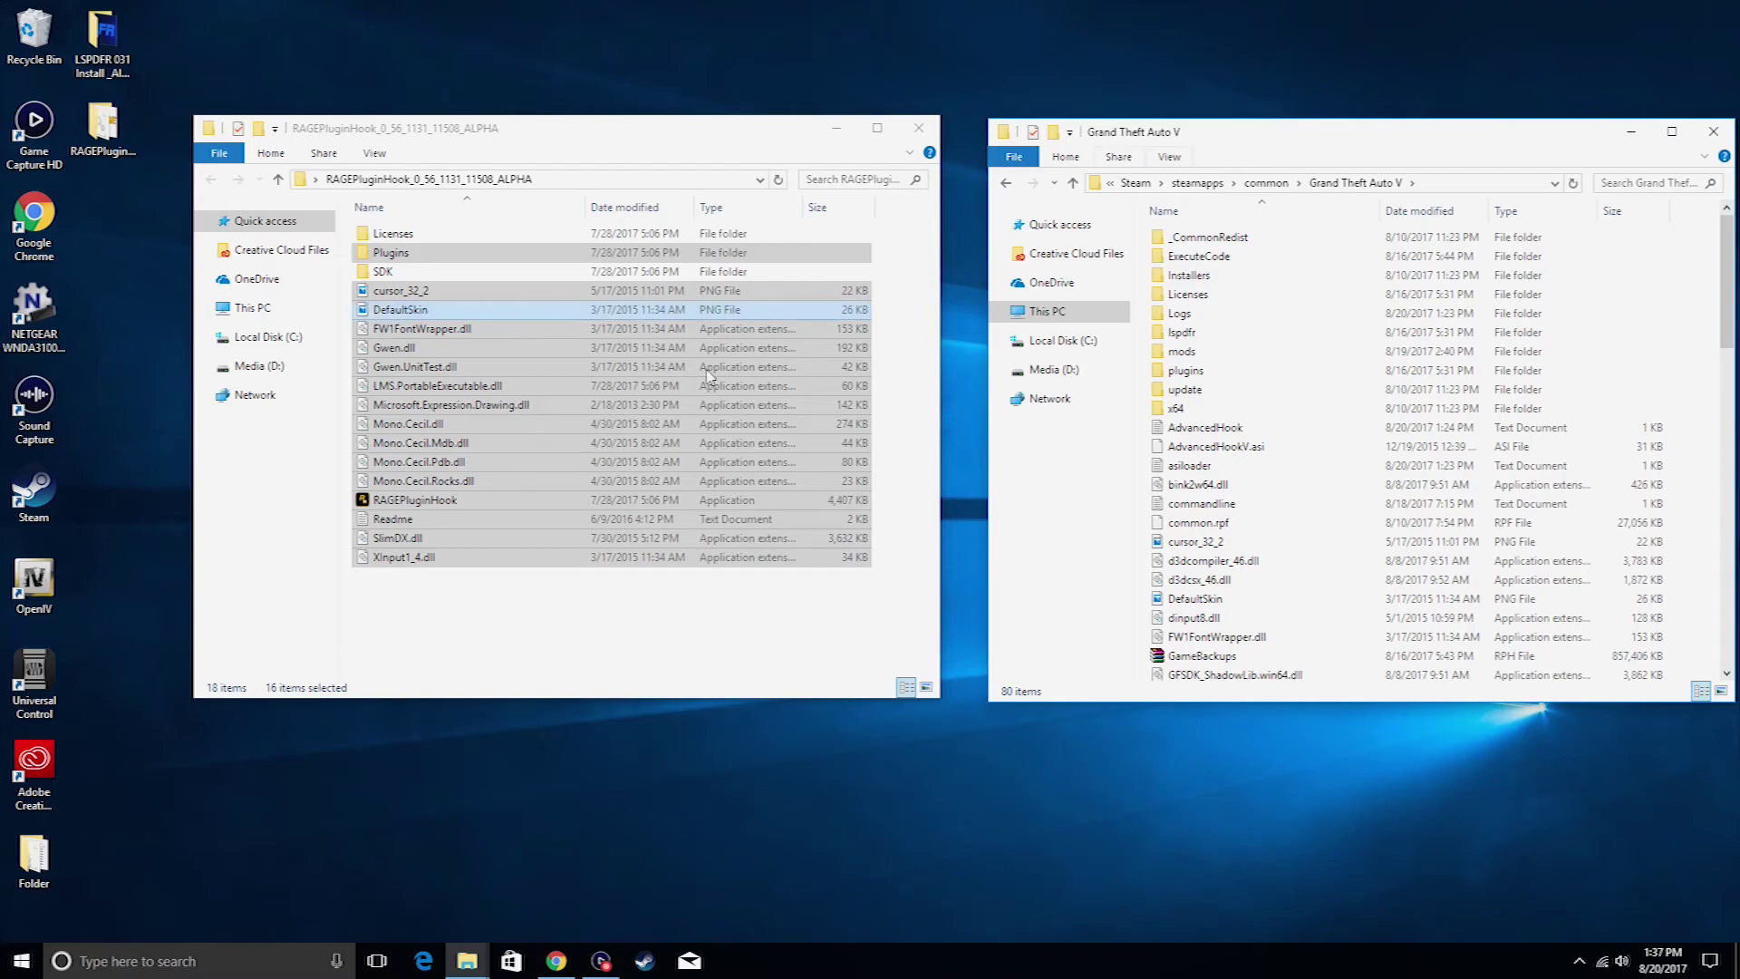
left_click_drag(430, 385, 522, 406)
right_click(522, 405)
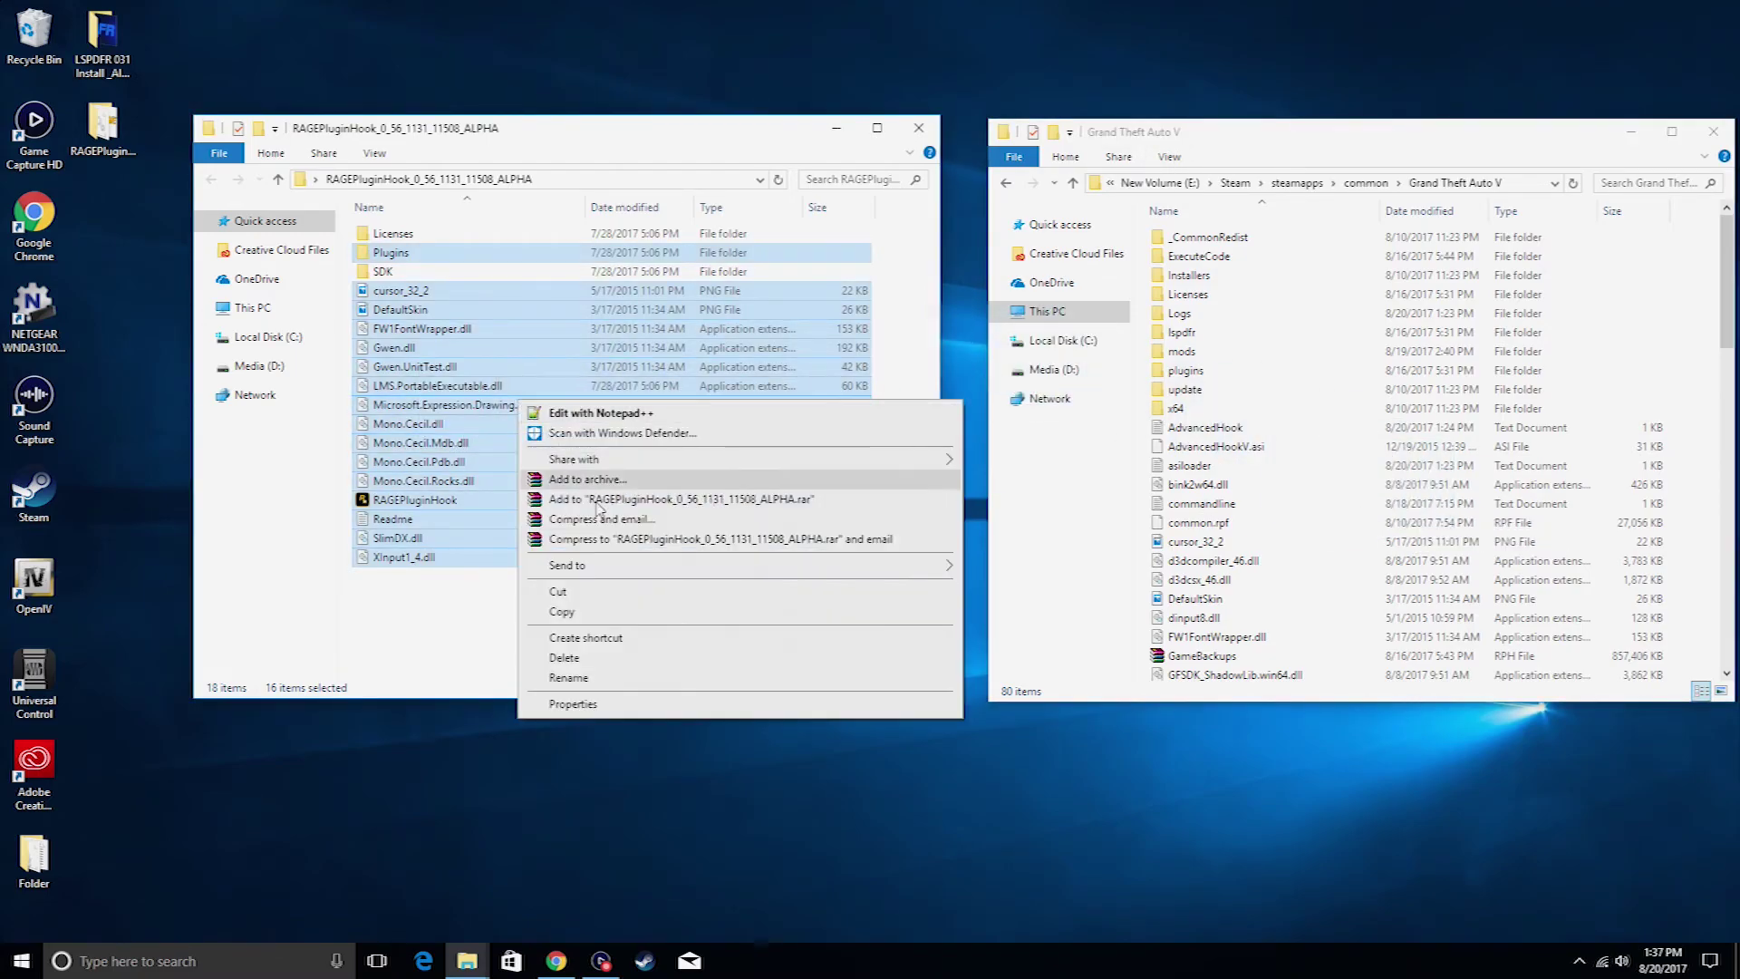
left_click(580, 612)
Step: Paste the files into the Grand Theft Auto V folder and close the RAGEPluginHook download folder
left_click(1652, 254)
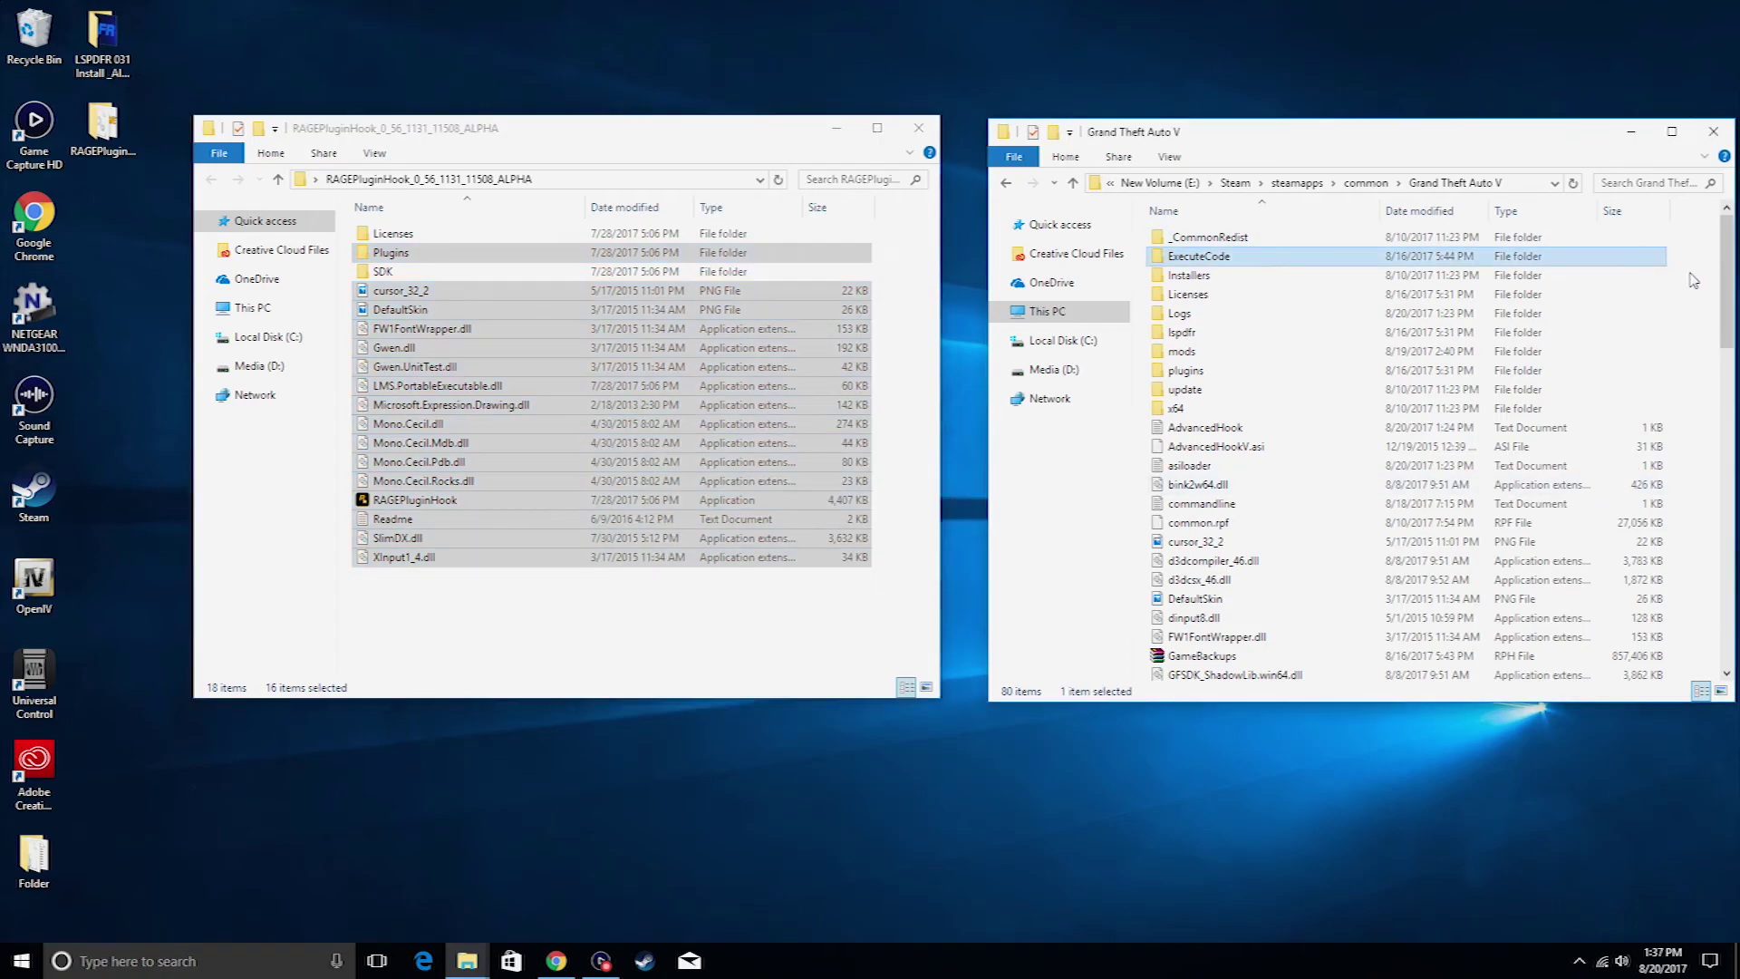
right_click(1693, 306)
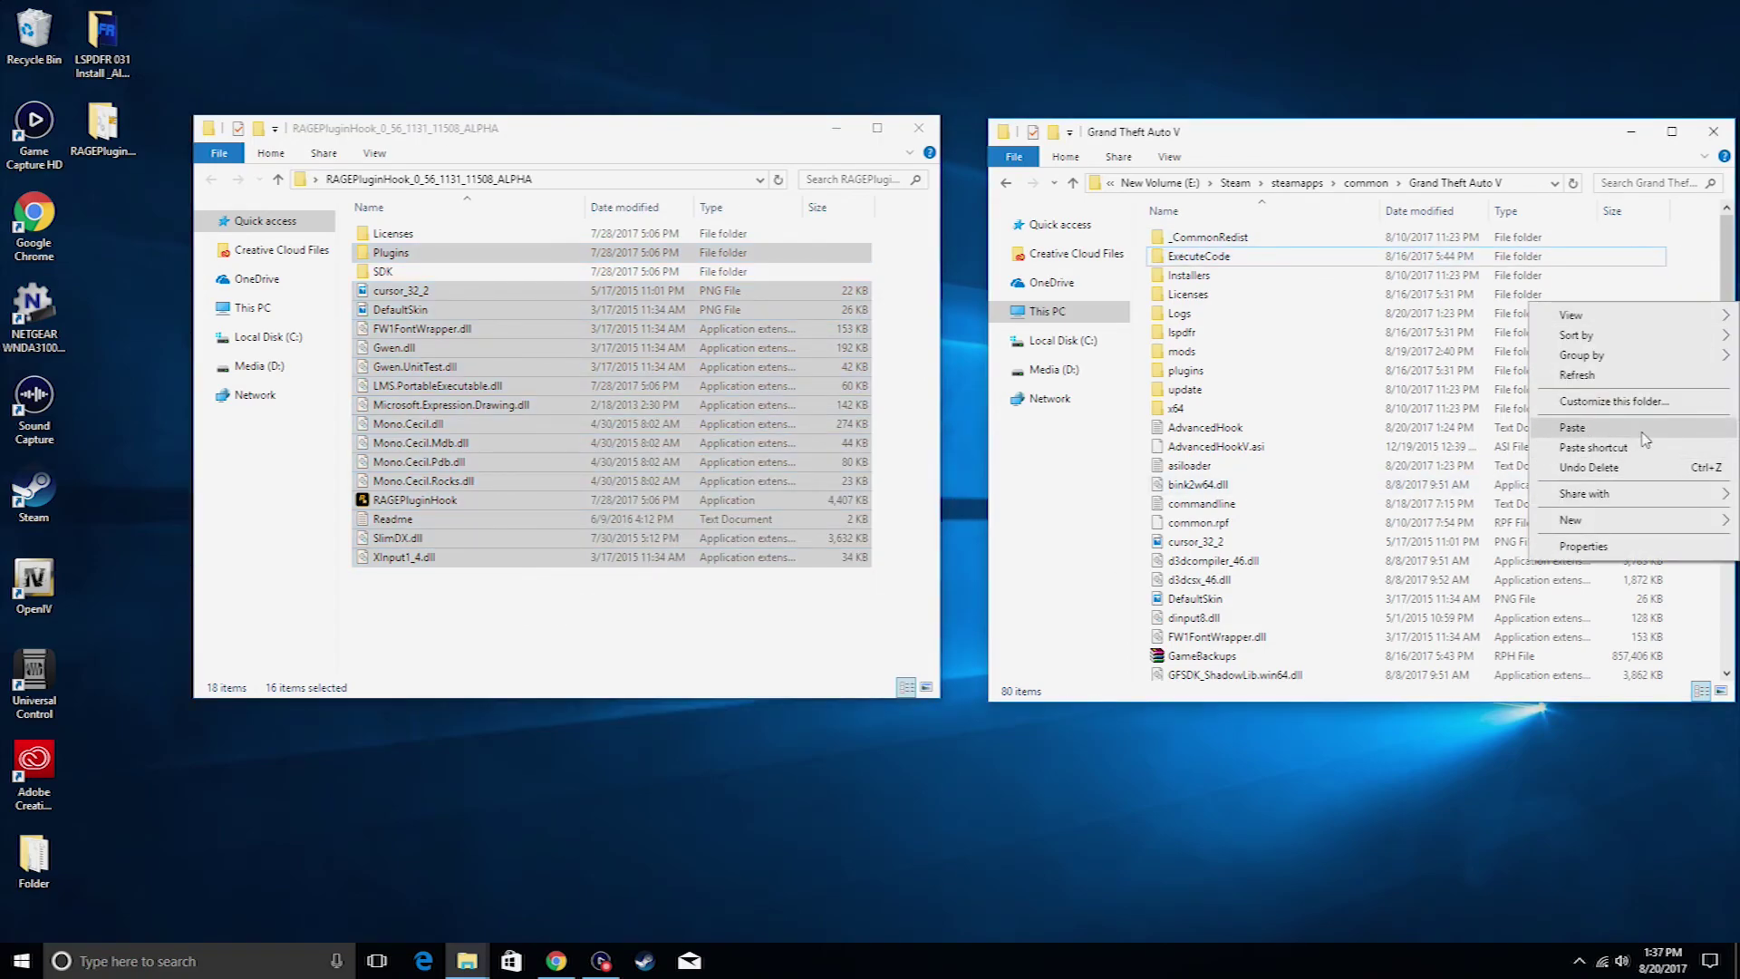
left_click(896, 308)
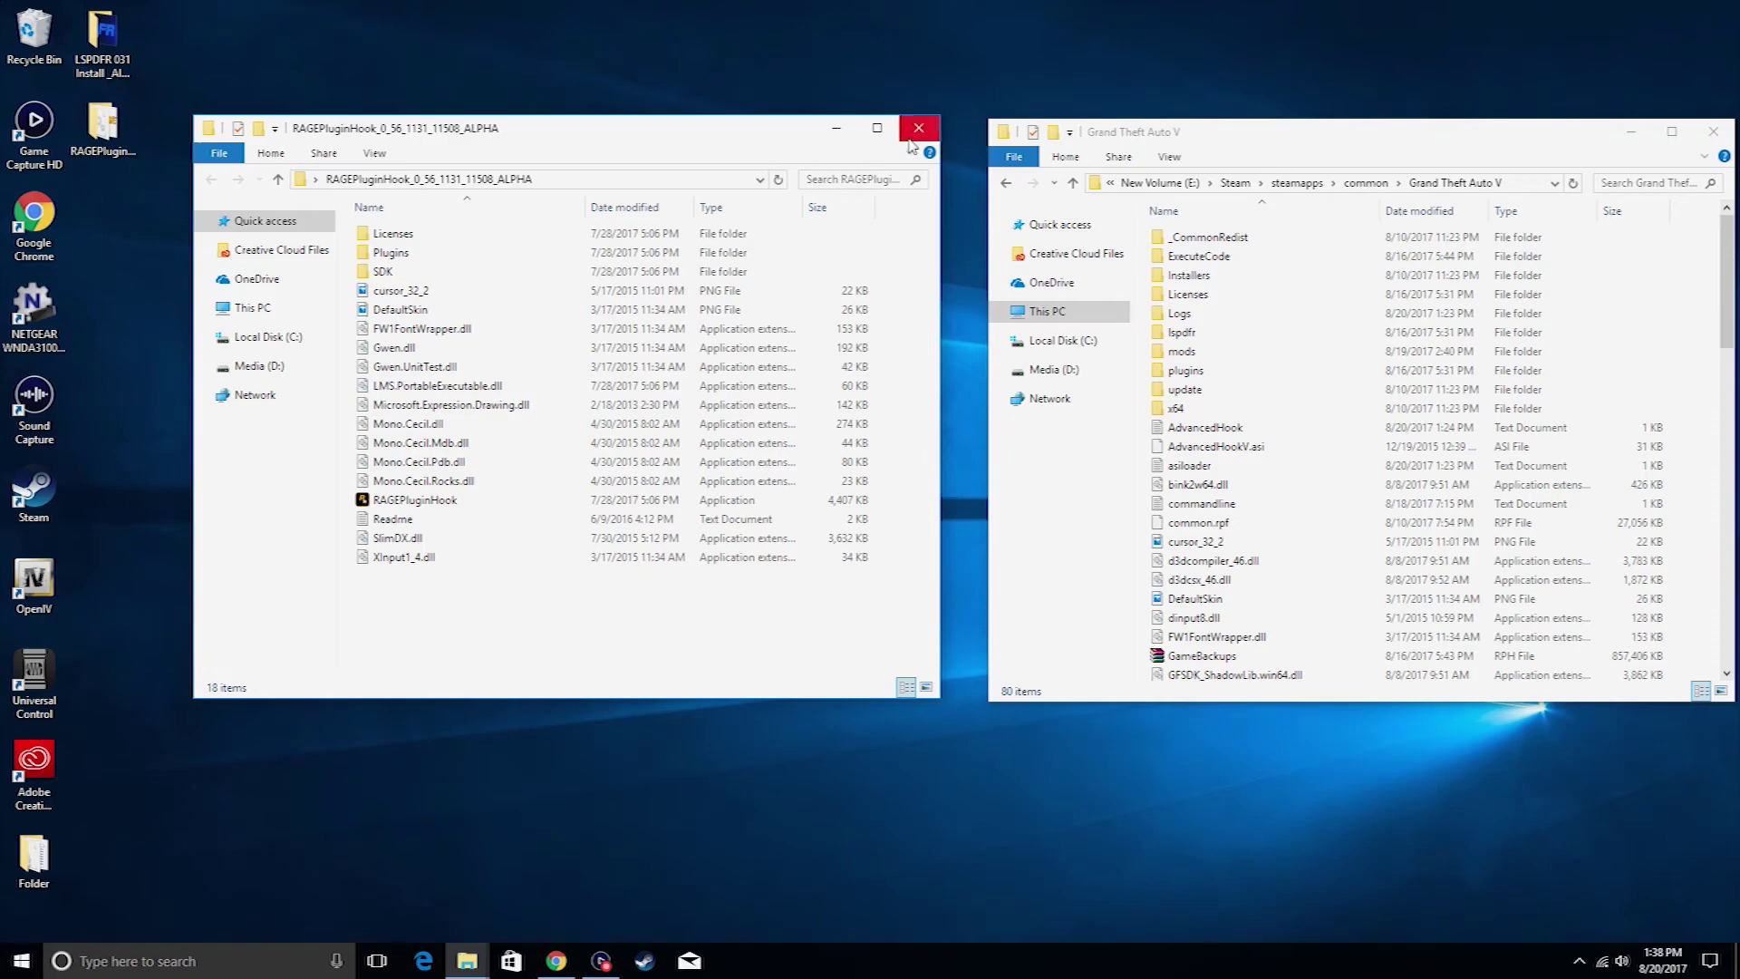
left_click(912, 139)
scroll(1450, 435, "down", 4)
Step: Run RAGEPluginHook.exe from the game folder as administrator and approve the UAC prompt
scroll(1278, 417, "down", 5)
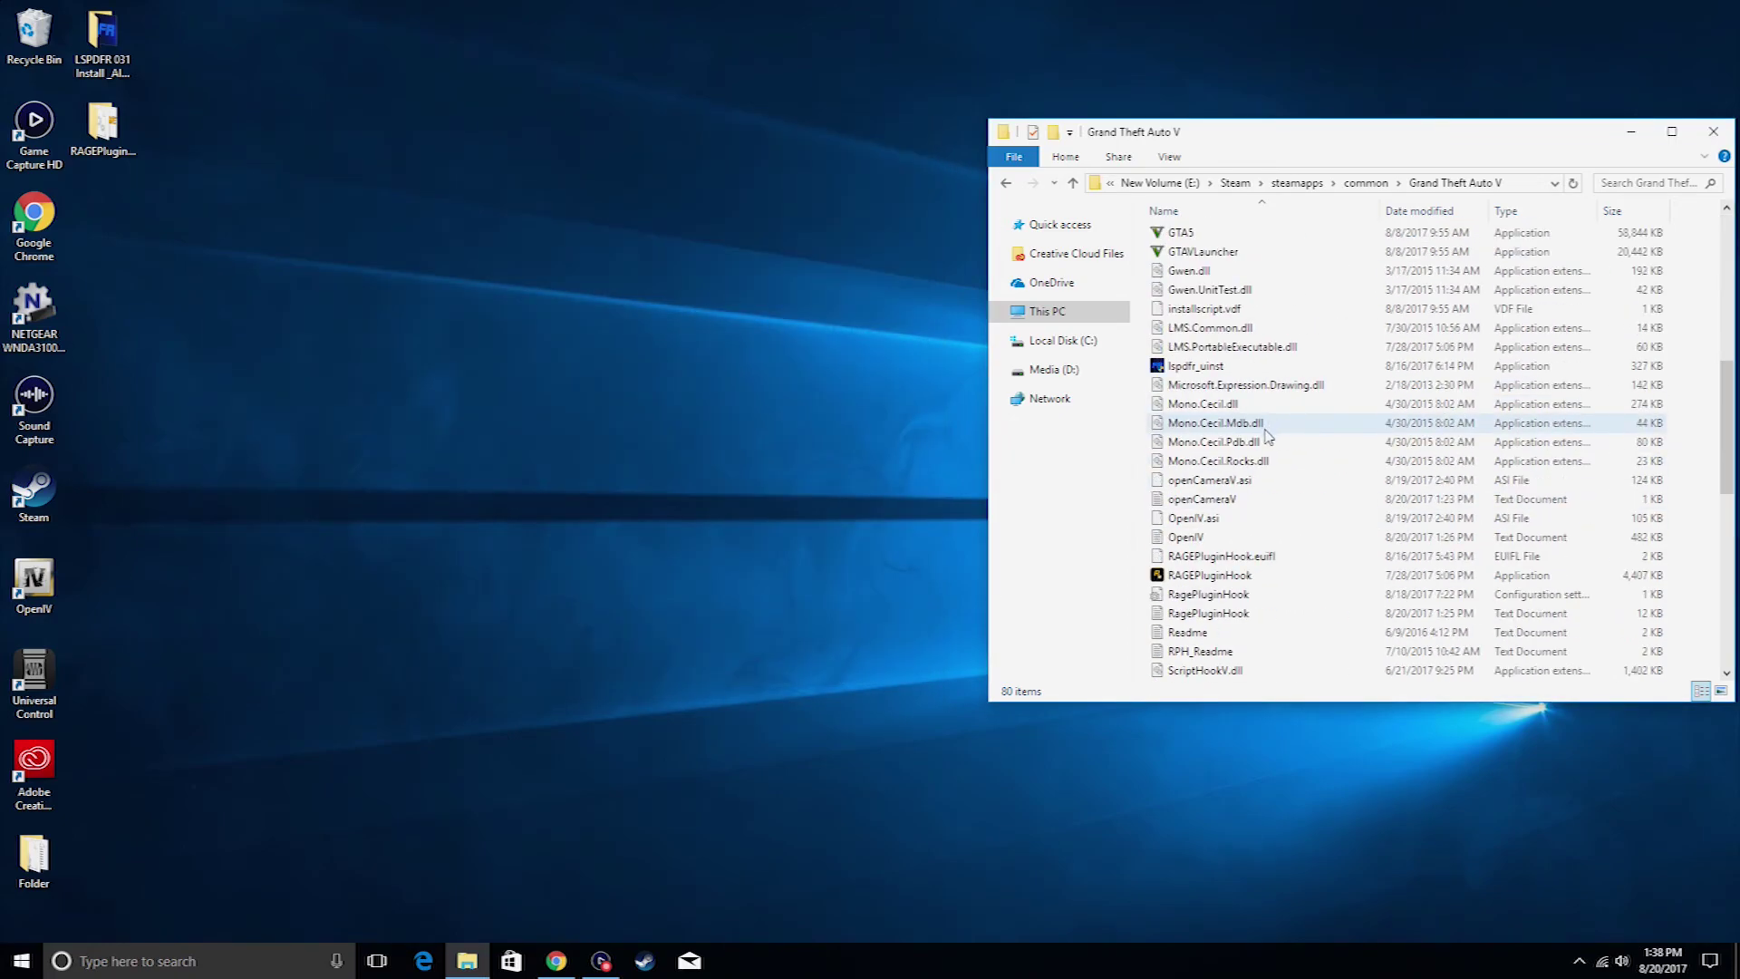
left_click(1248, 578)
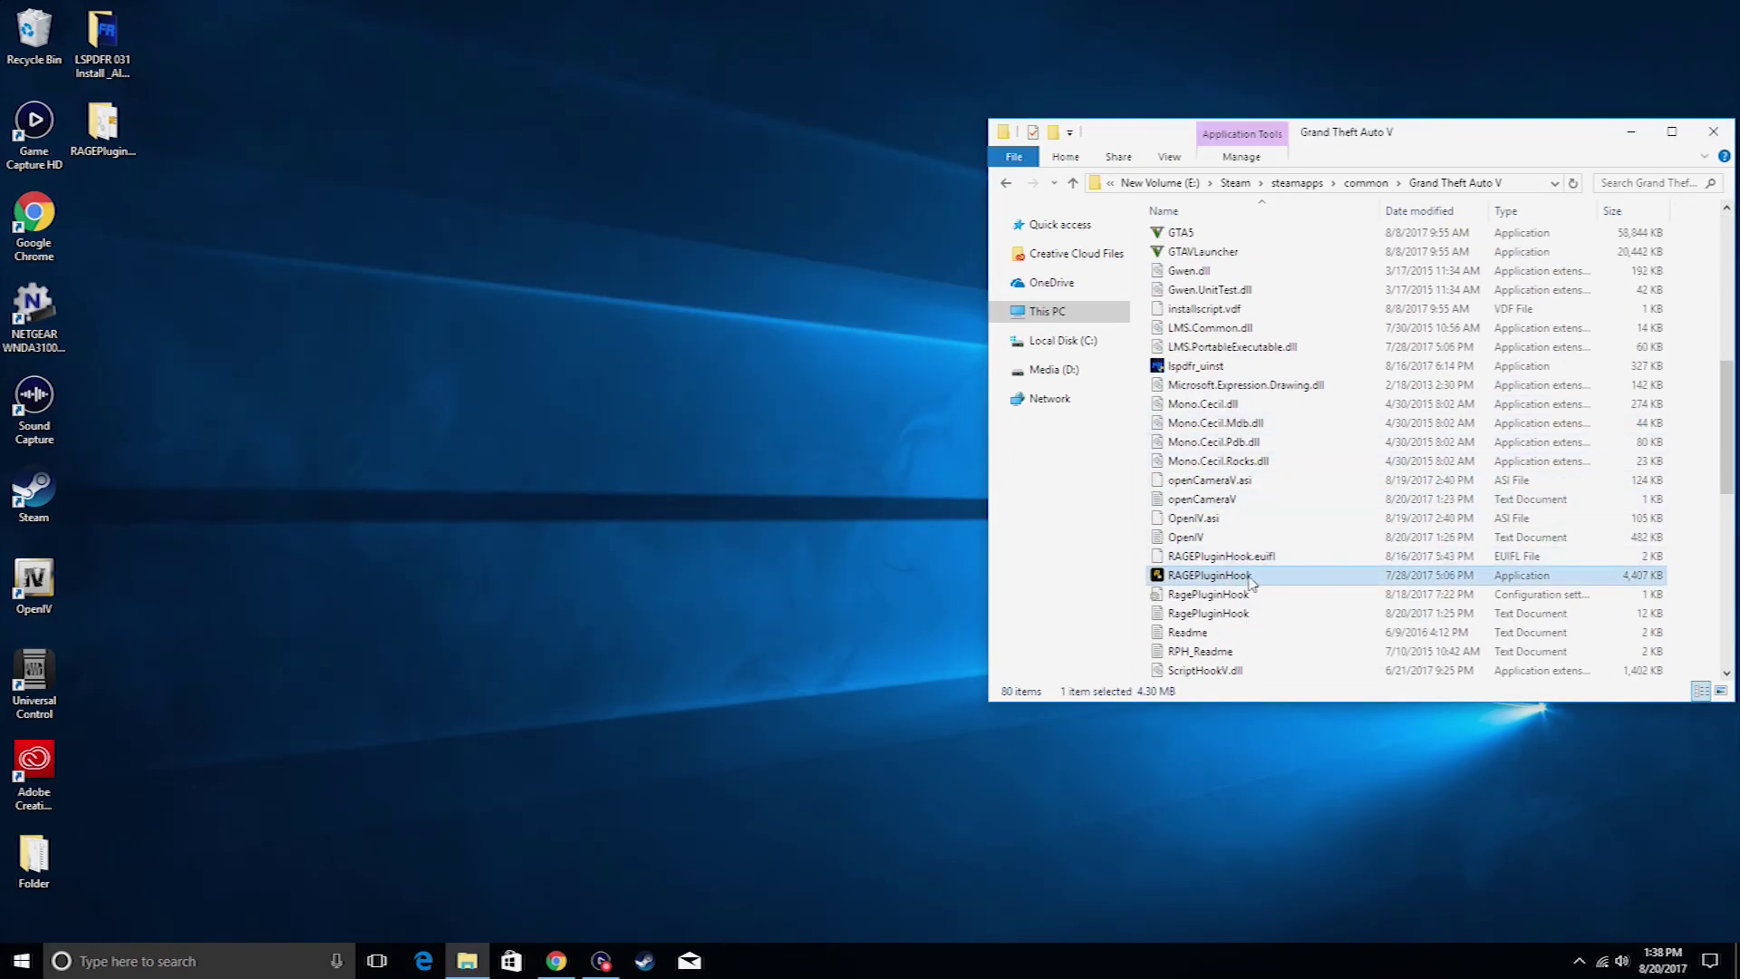
left_click_drag(1410, 144, 1003, 63)
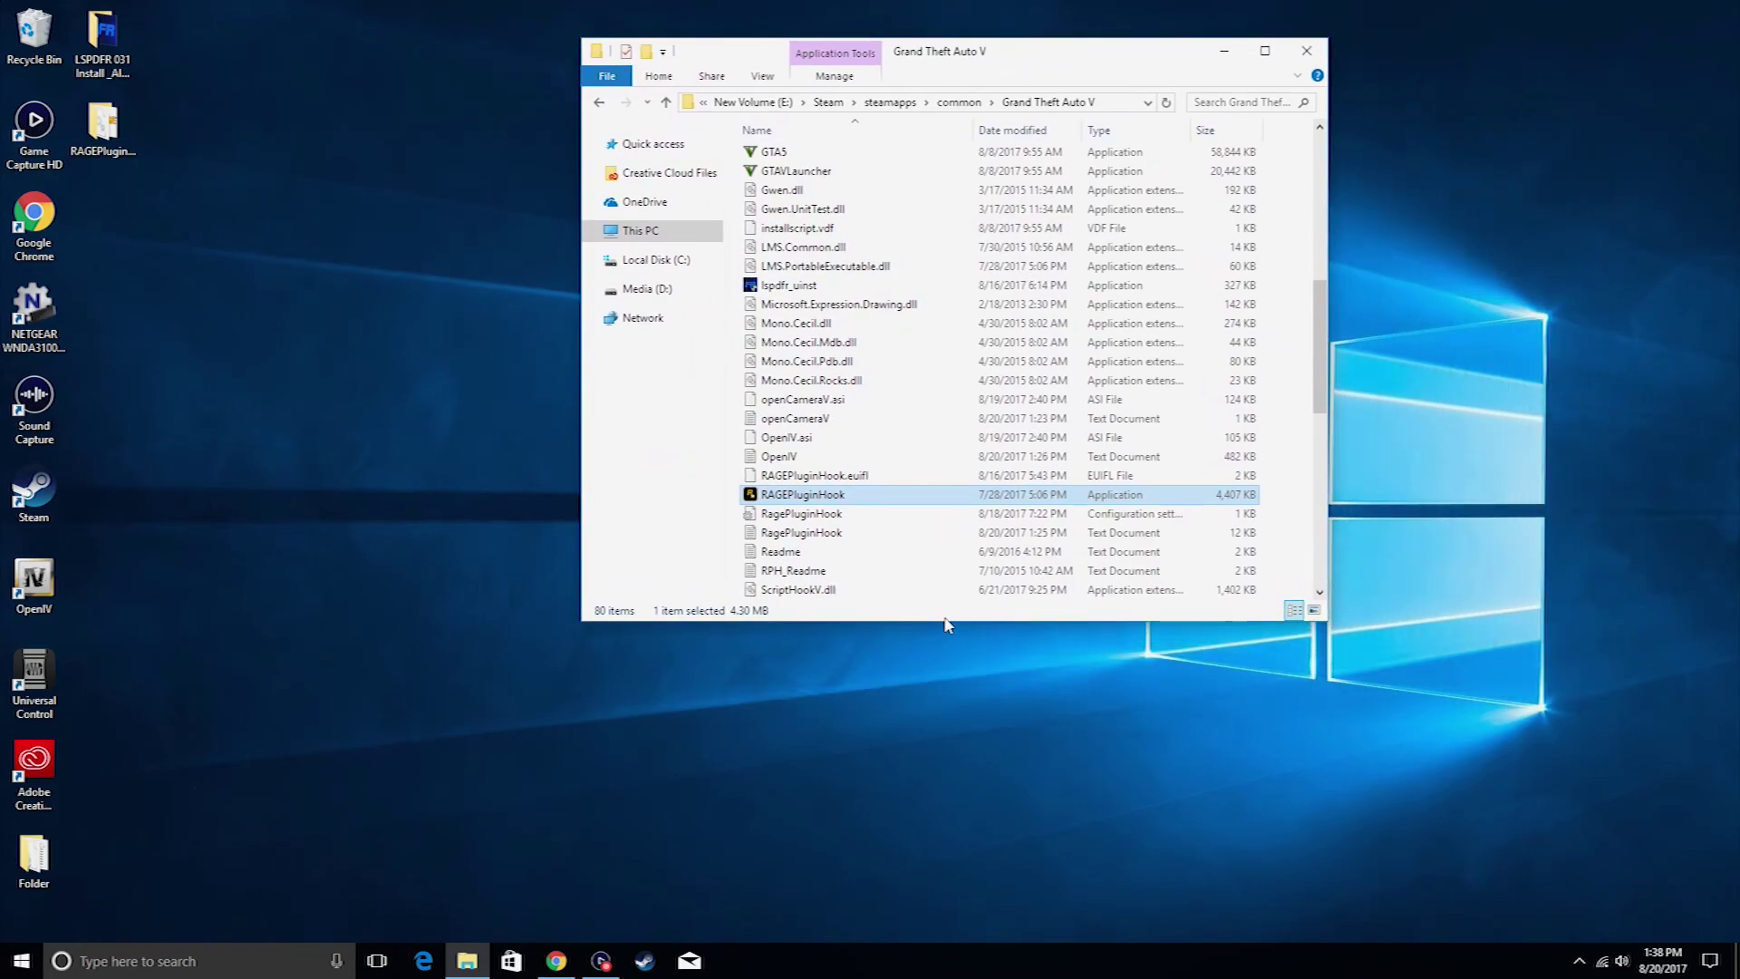
right_click(801, 496)
left_click(922, 530)
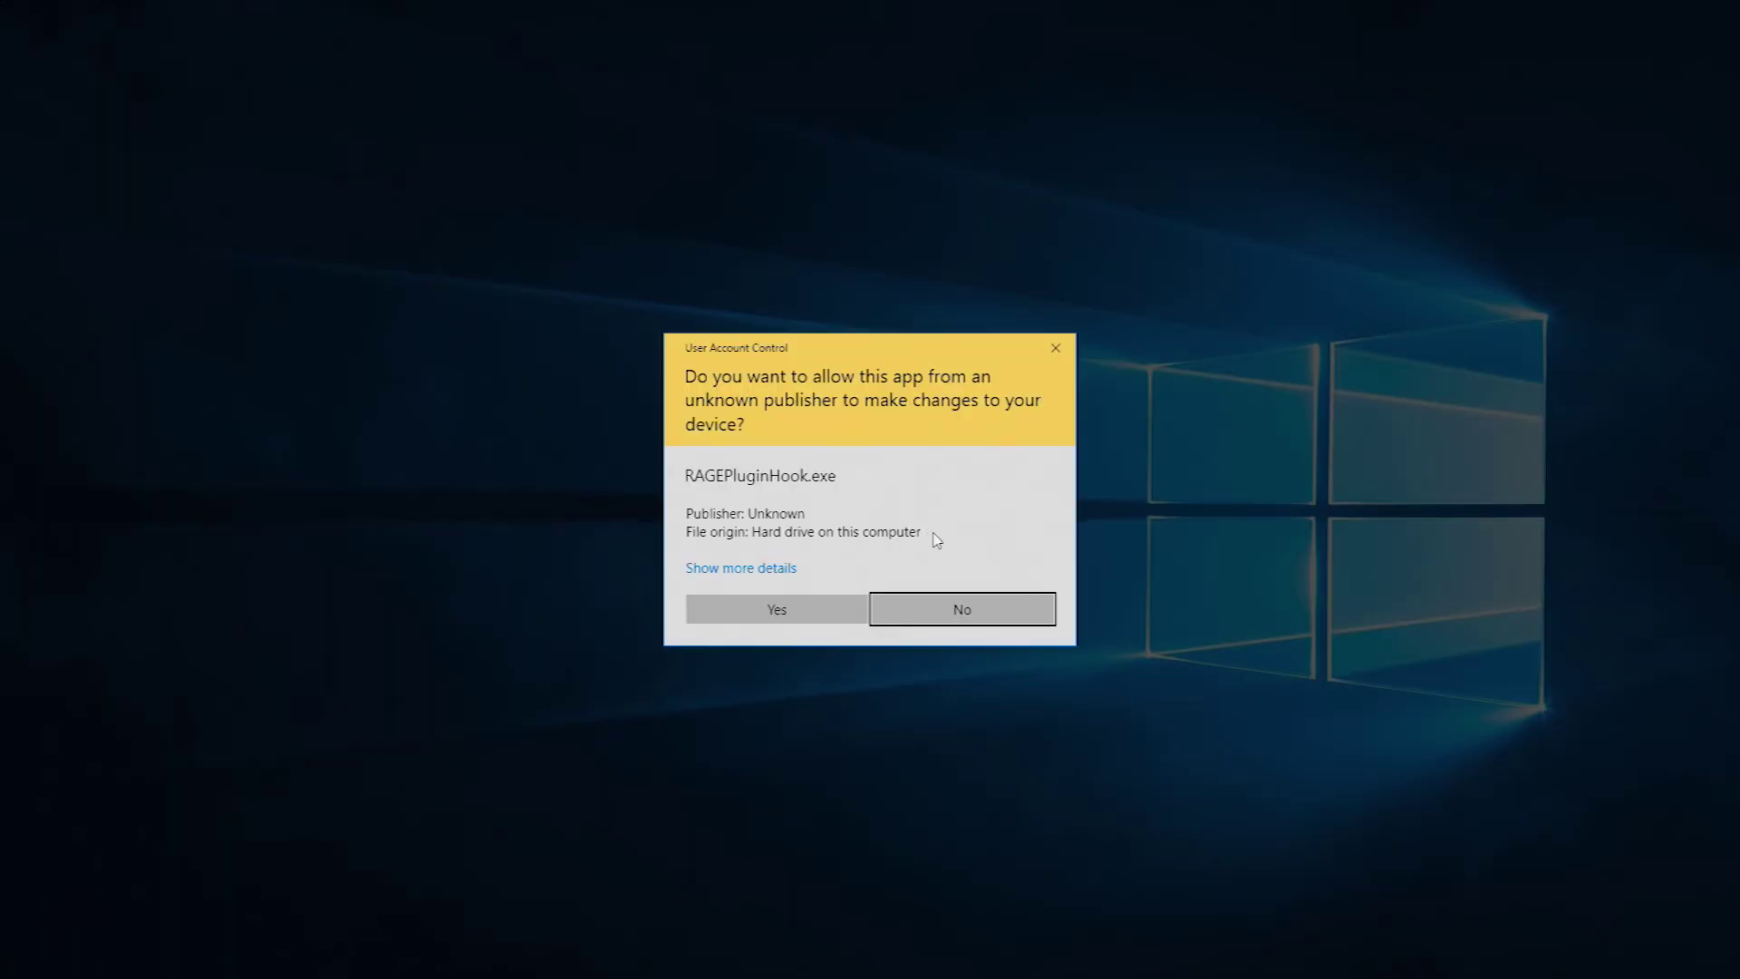
left_click(773, 613)
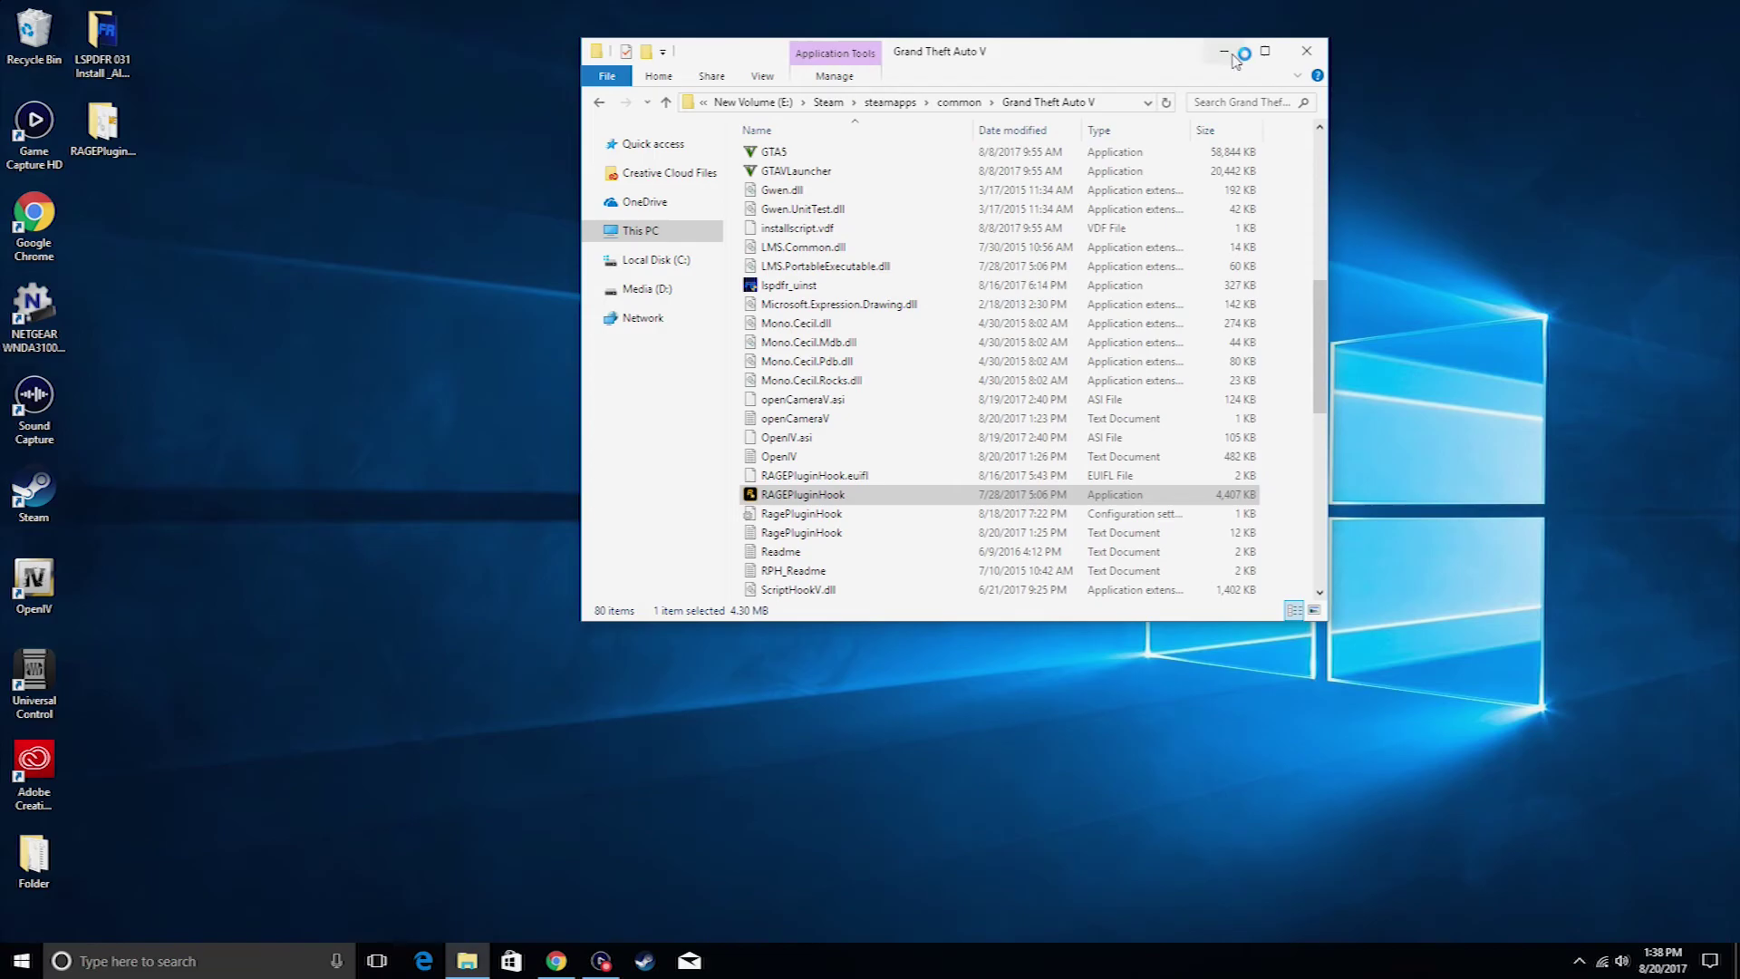
Step: Minimise the game folder window so the launching game is in view
left_click(1224, 51)
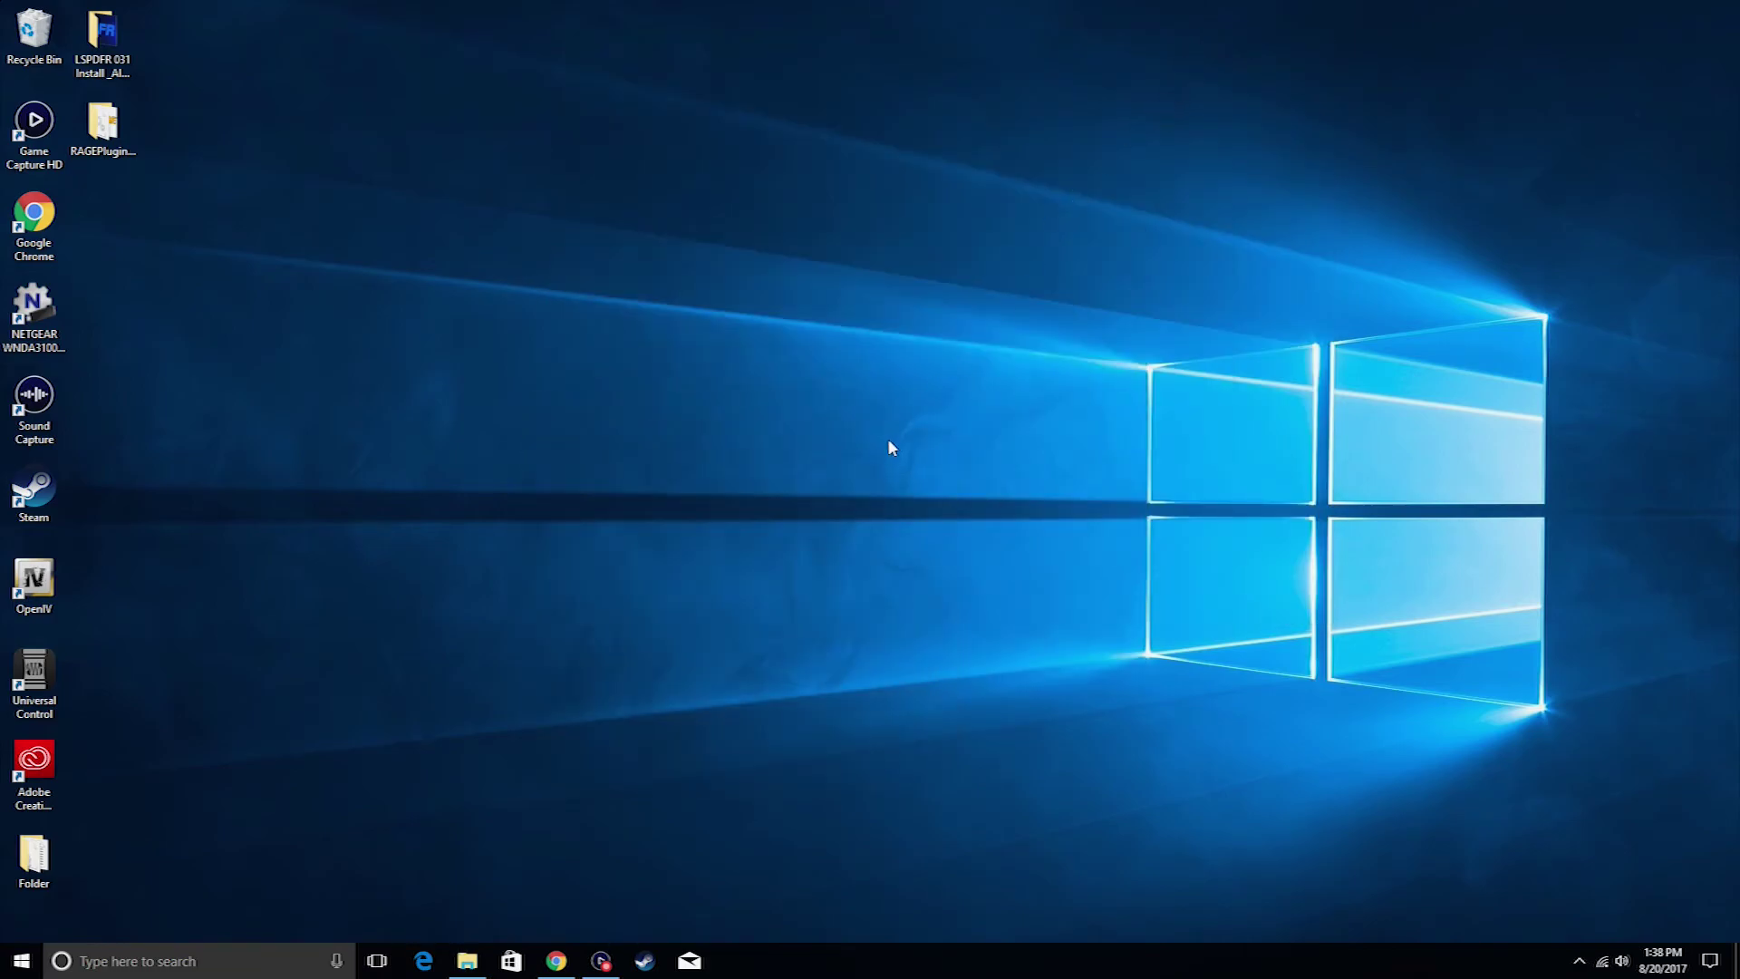
left_click(467, 960)
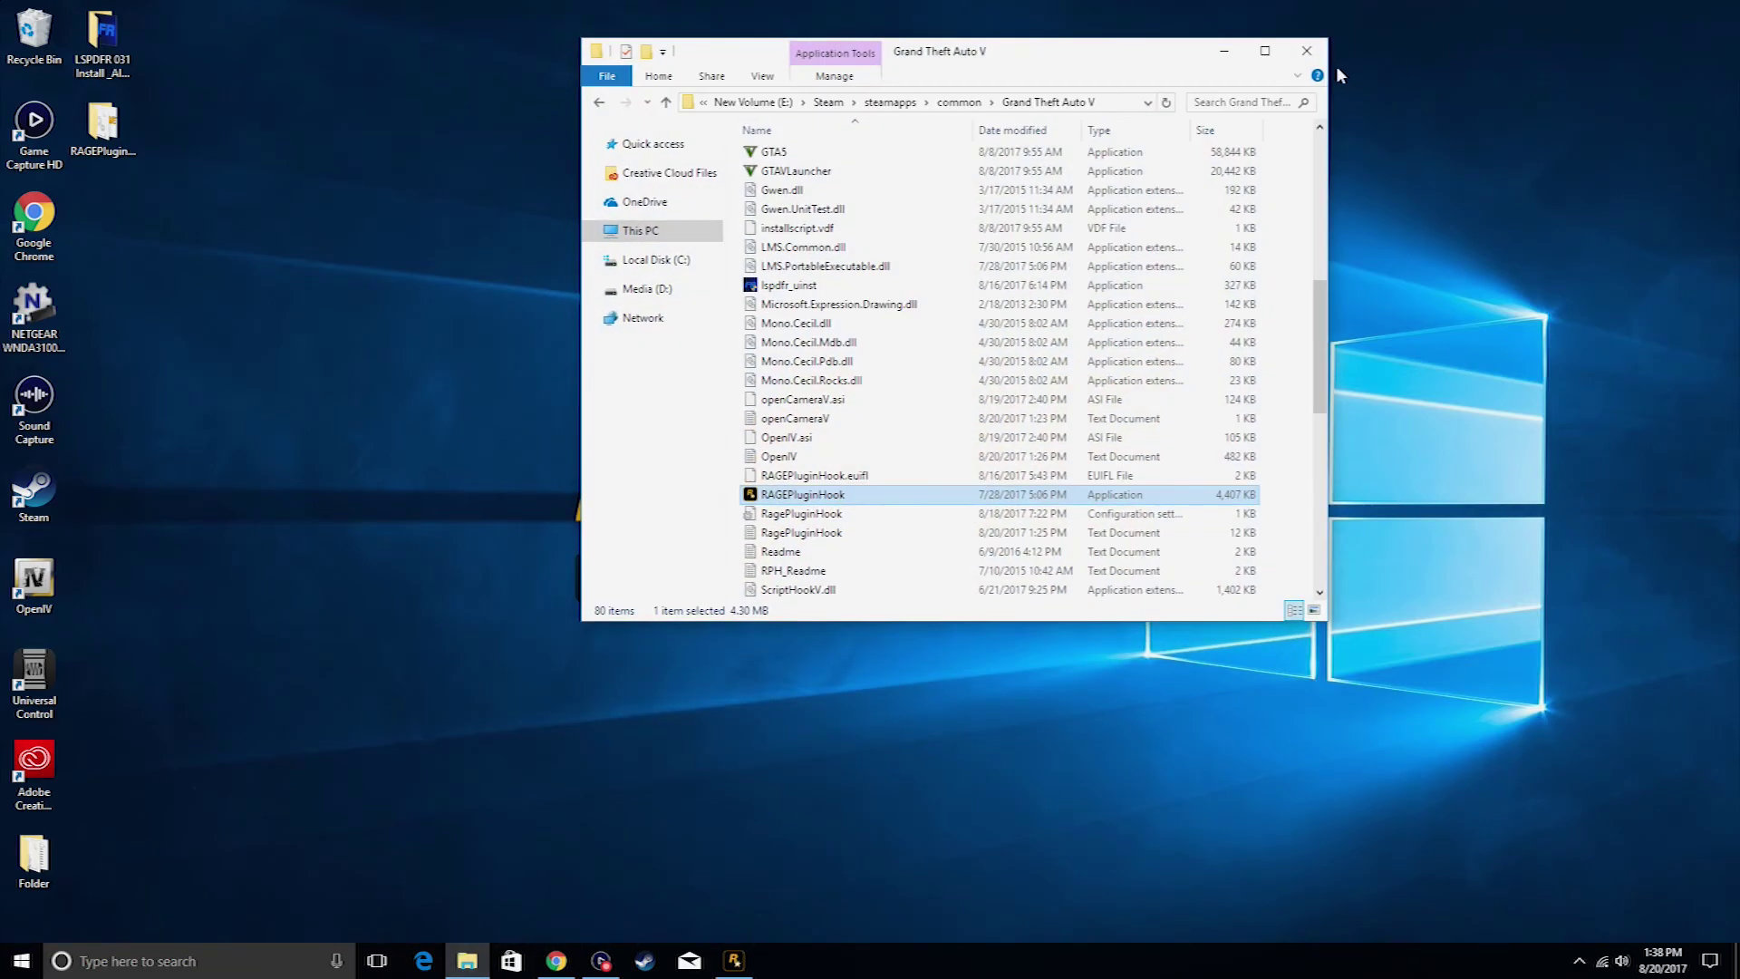
left_click(1306, 51)
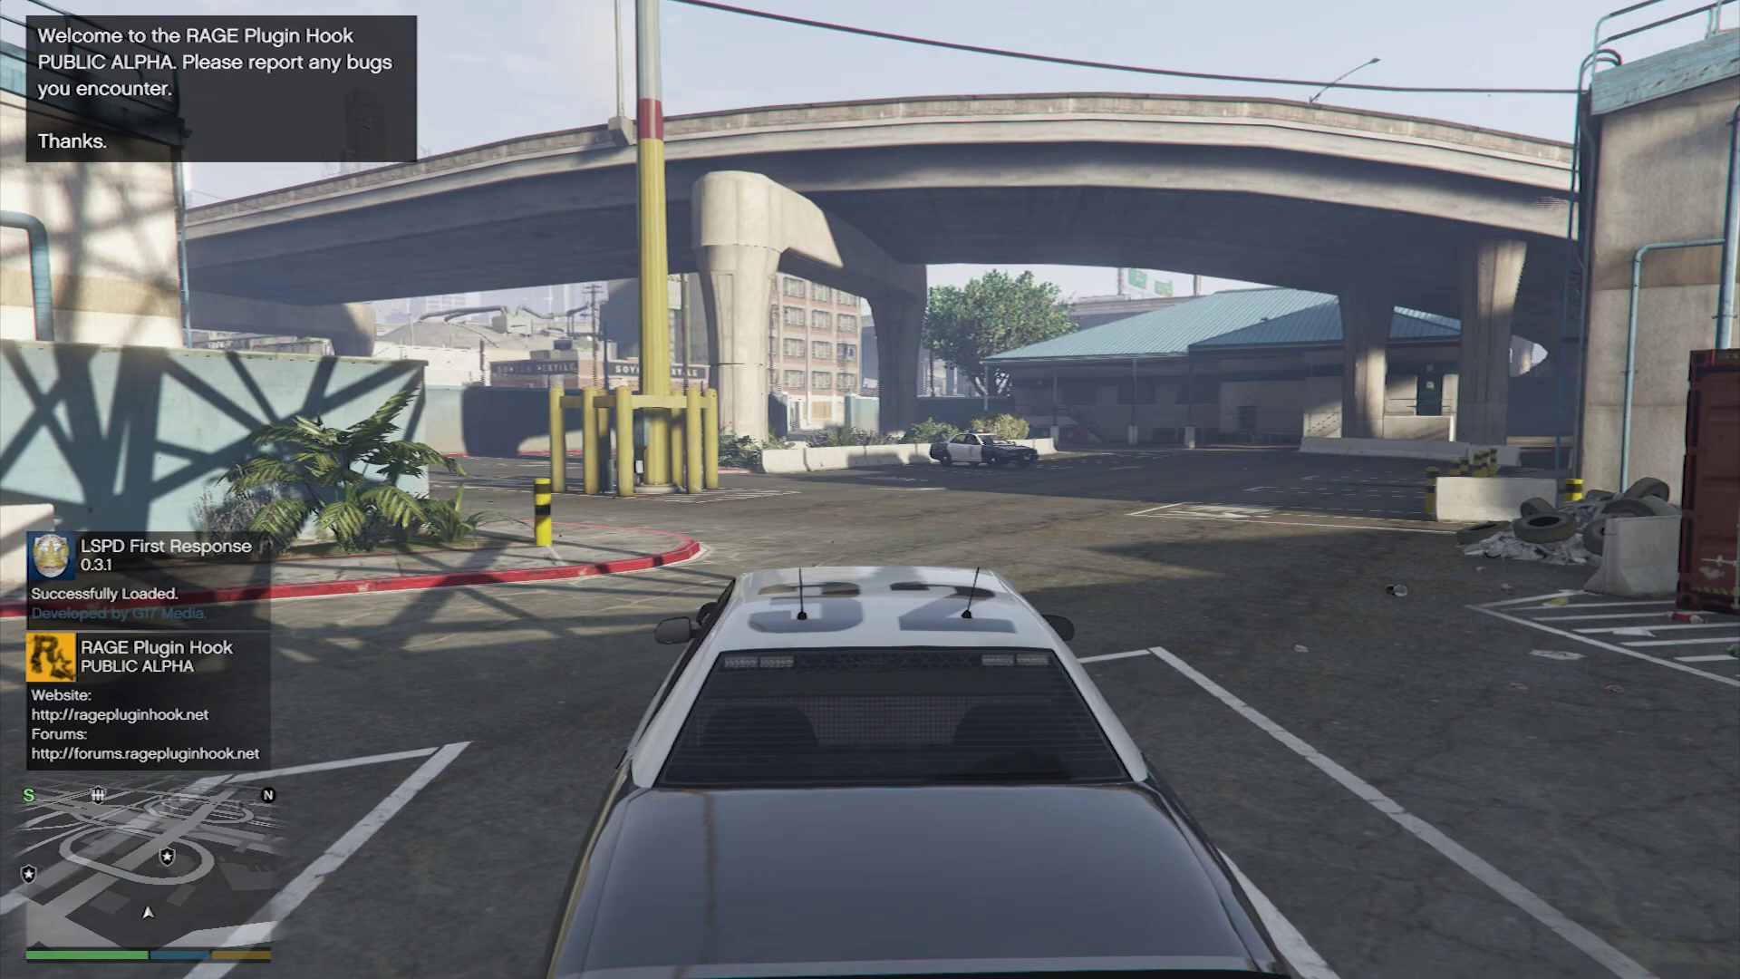
Step: Run the ForceDuty command in the RAGE Plugin Hook console to go on duty
key("F4")
type("f")
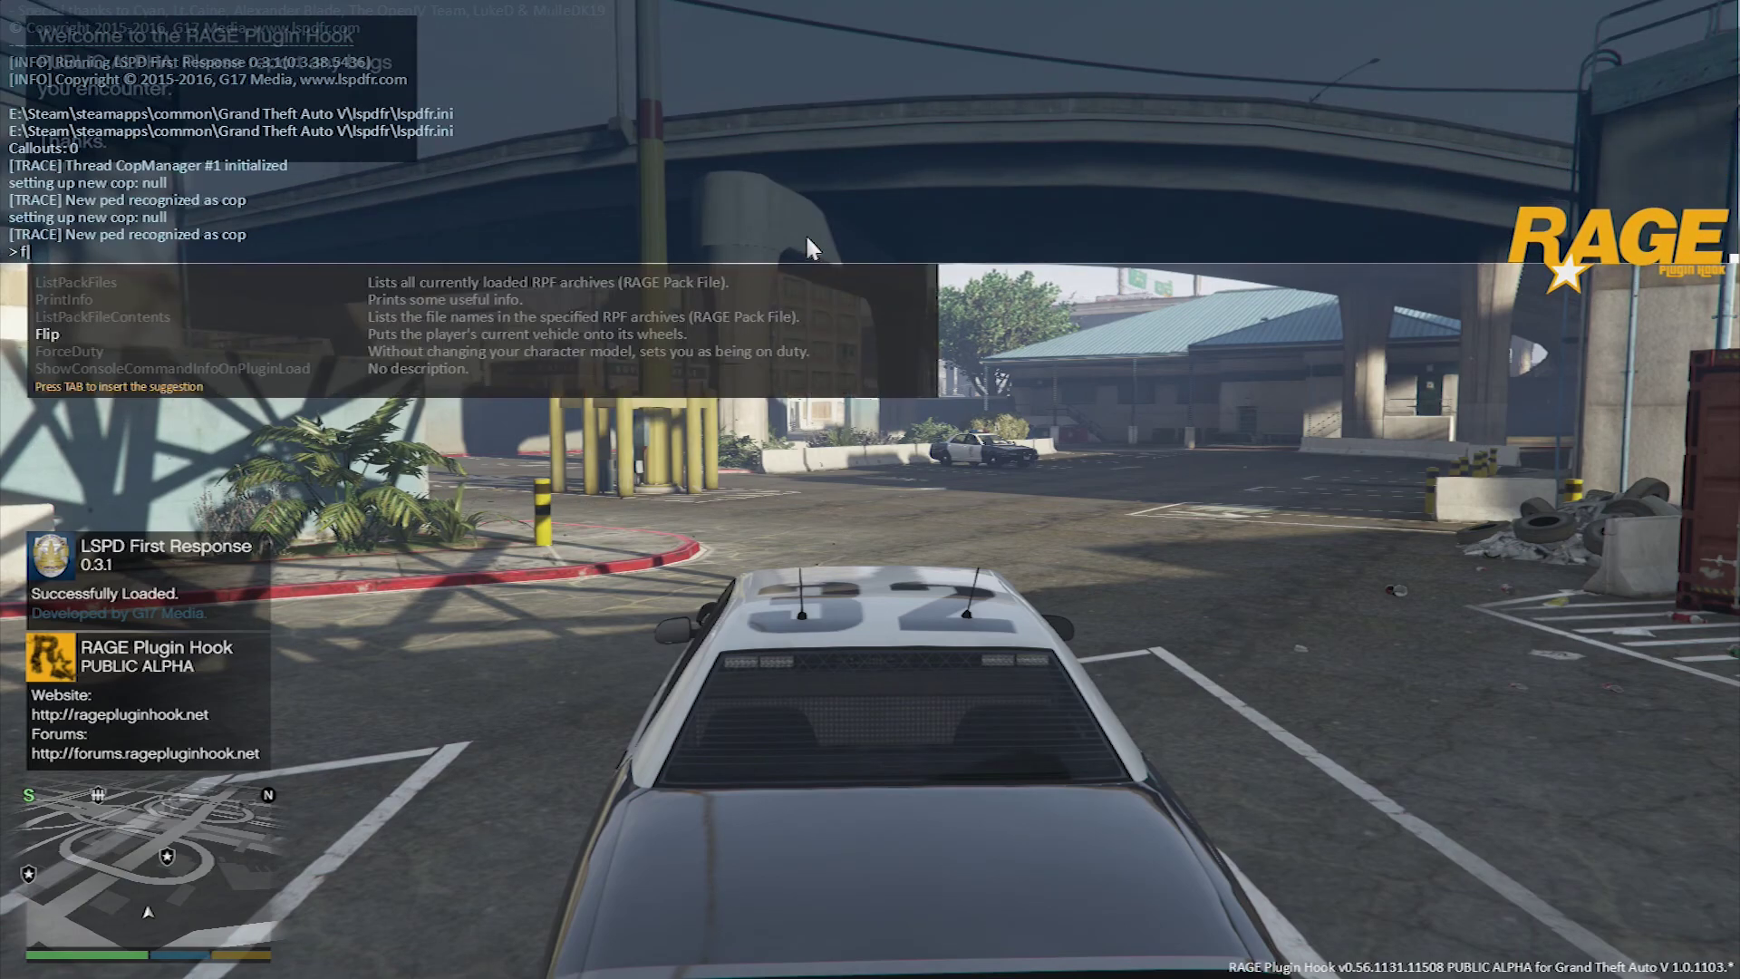
type("or")
key("Tab")
key("Return")
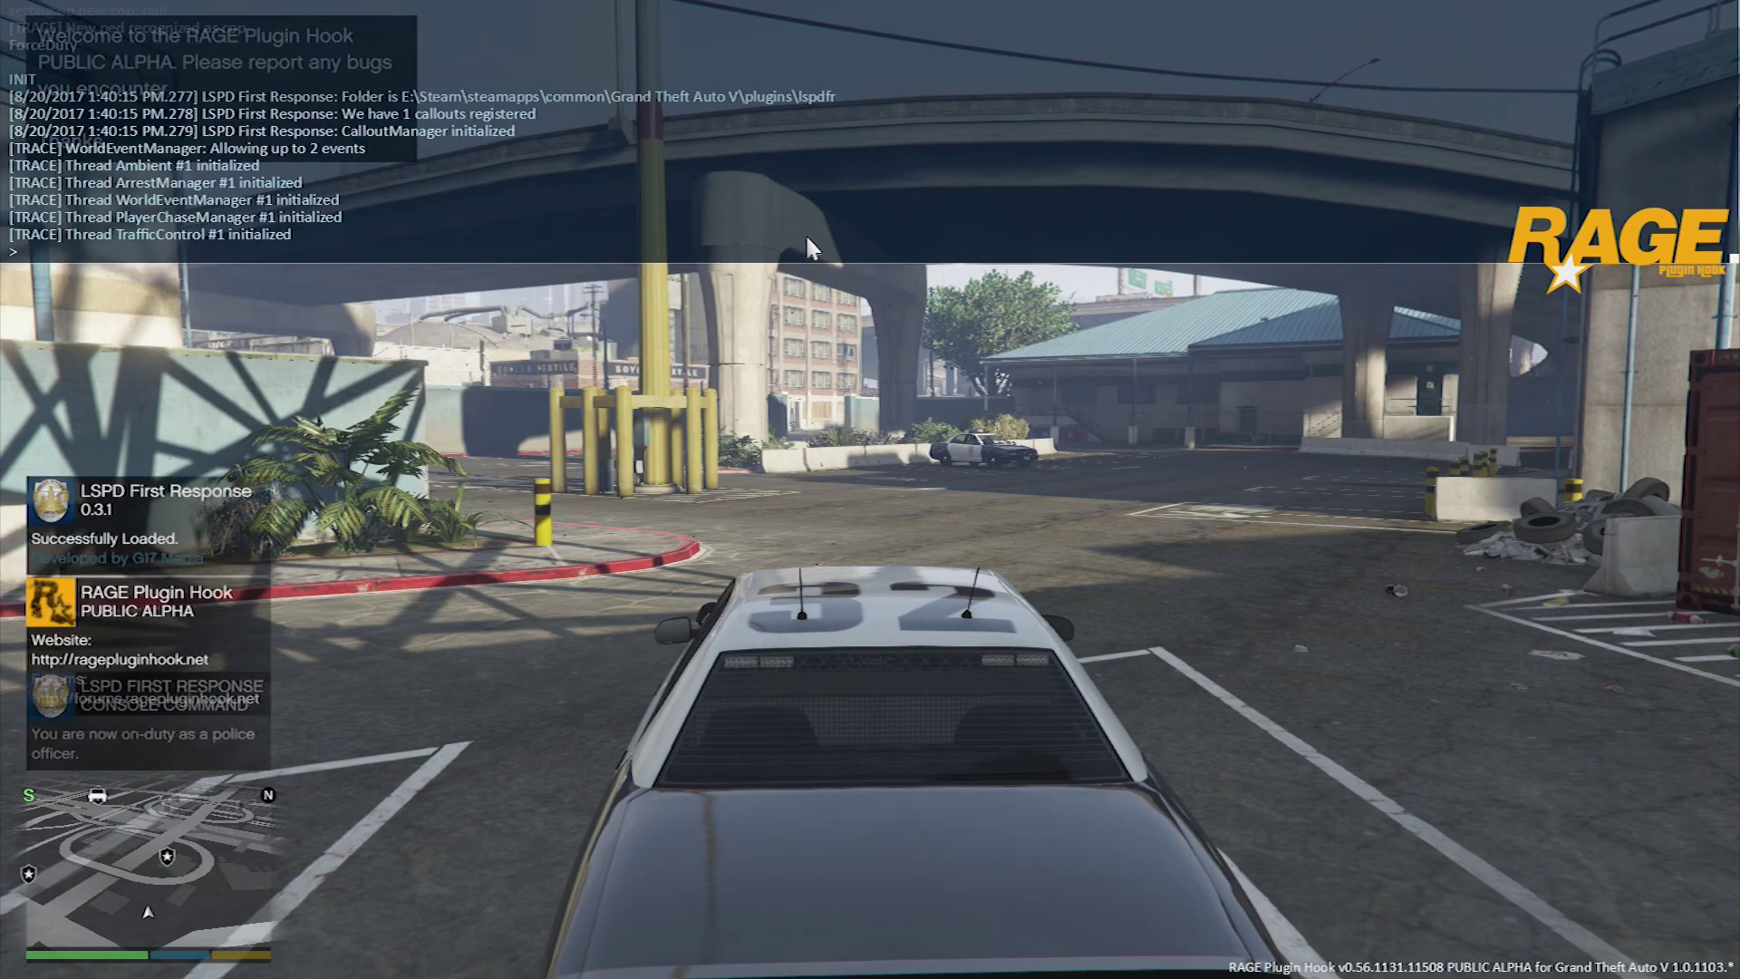
key("F4")
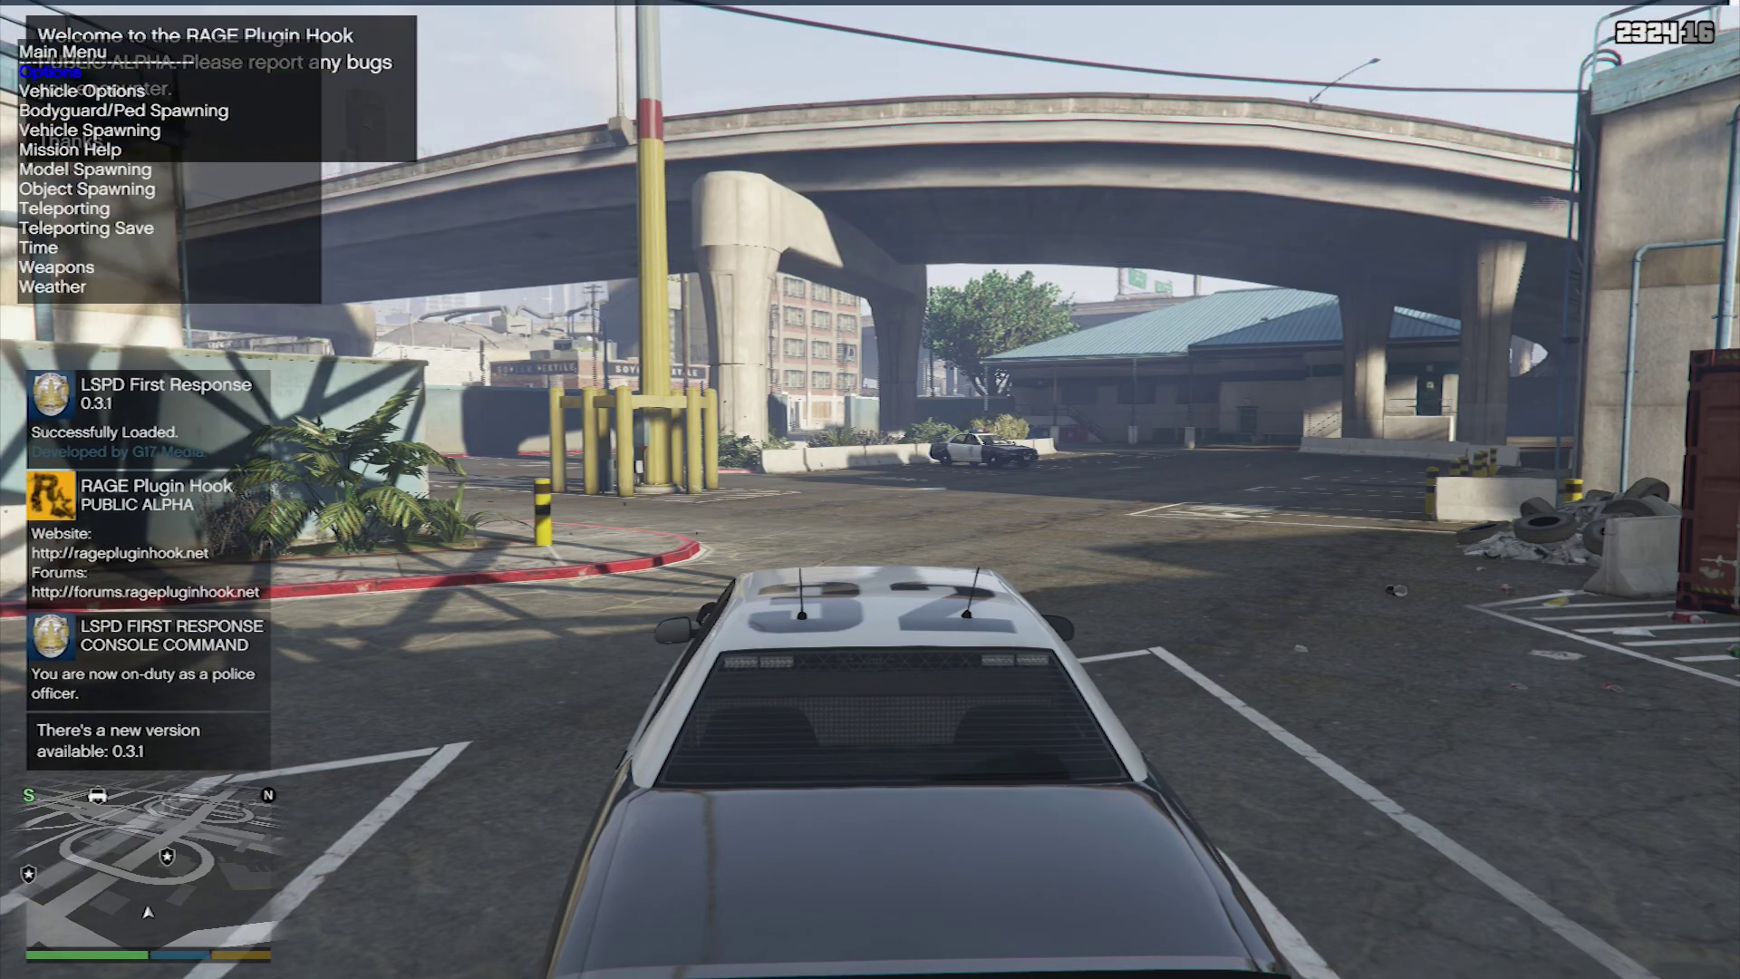